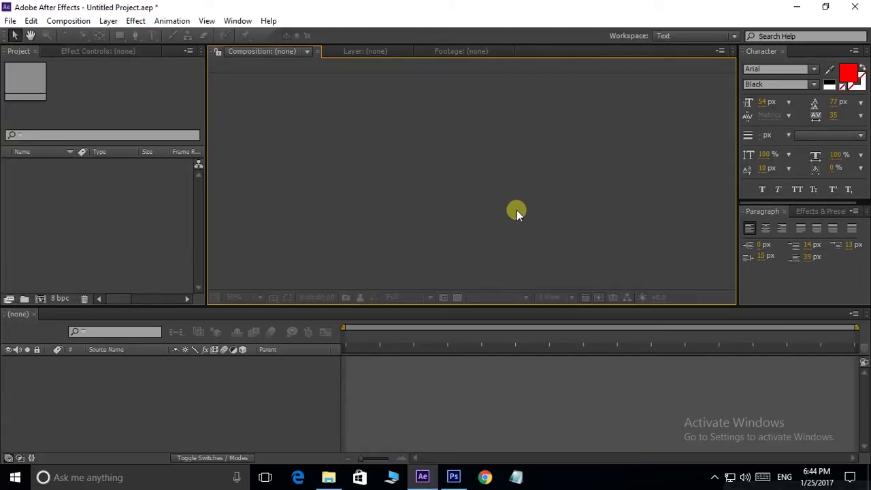
Step: Look through the building, greenland, road and sky images in New folder (3), plus the store-front image open in Photoshop
{"action": "left_click", "coordinate": [329, 477]}
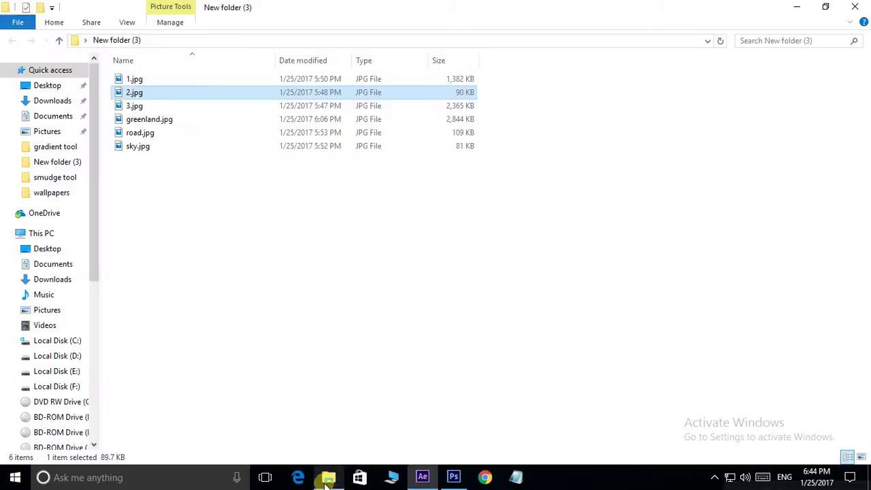
{"action": "double_click", "coordinate": [129, 80]}
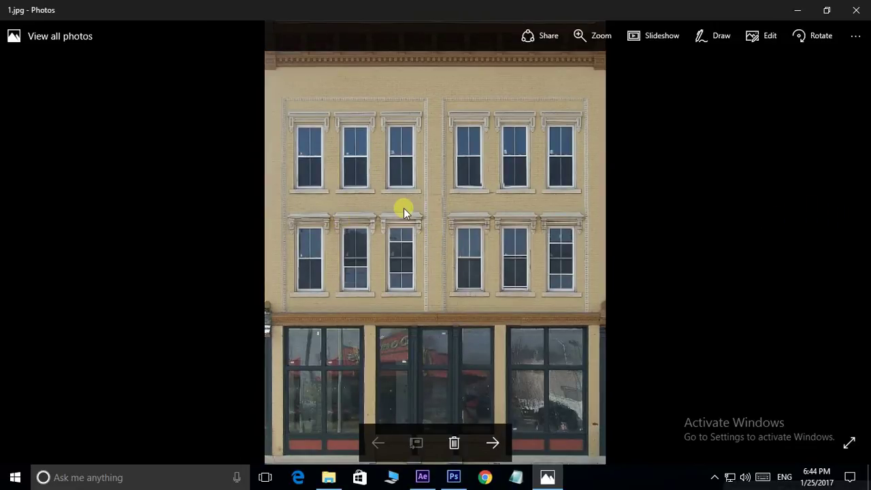
{"action": "left_click", "coordinate": [495, 443]}
{"action": "left_click", "coordinate": [493, 442]}
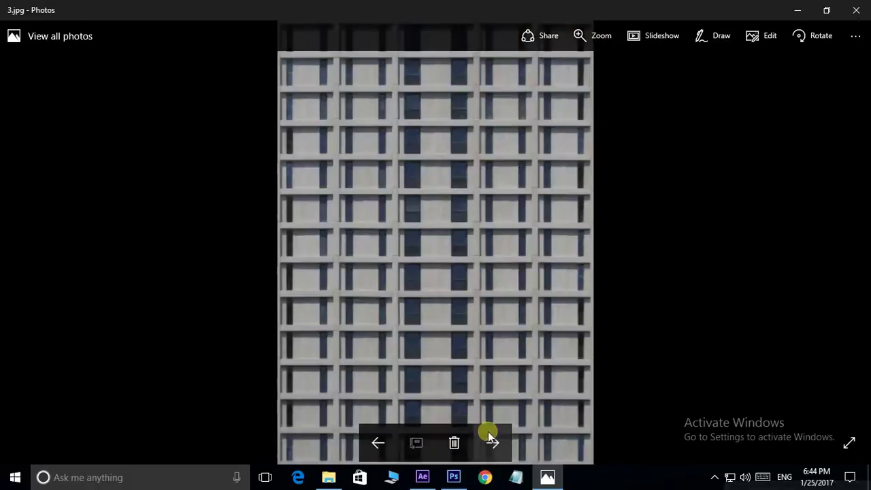
{"action": "left_click", "coordinate": [495, 444]}
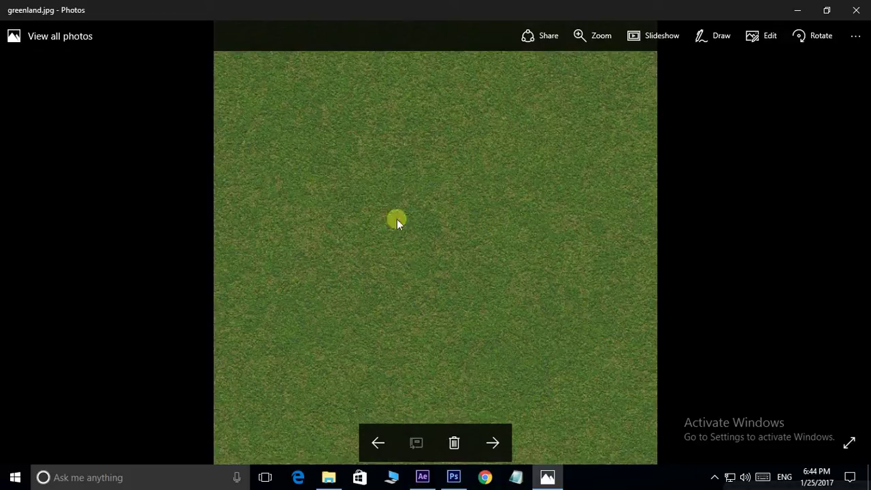
{"action": "left_click", "coordinate": [488, 442]}
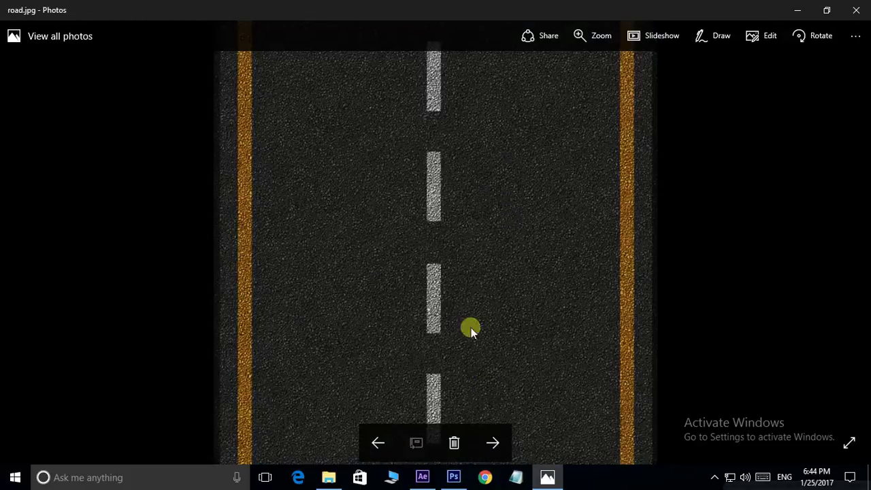
{"action": "left_click", "coordinate": [501, 442]}
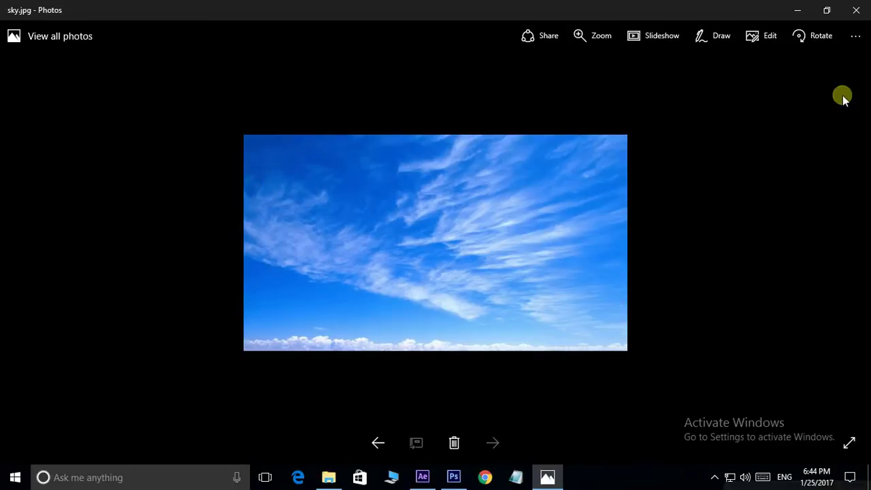
{"action": "left_click", "coordinate": [849, 10]}
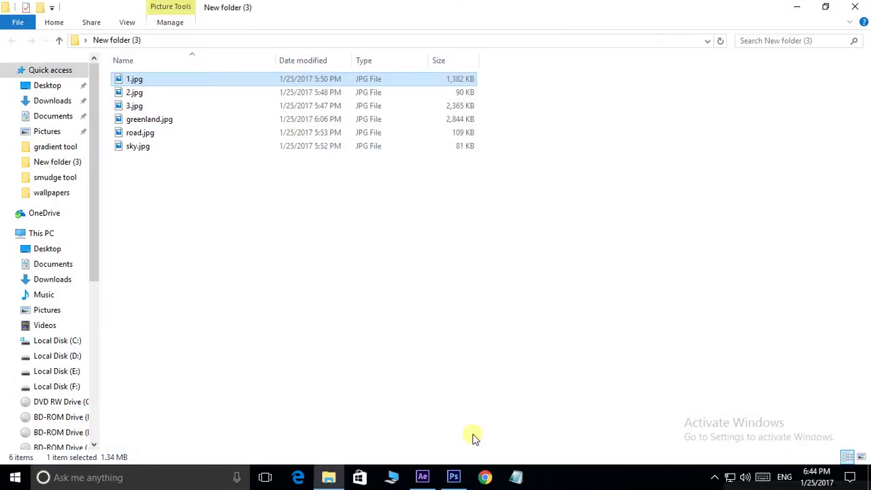
{"action": "left_click", "coordinate": [453, 478]}
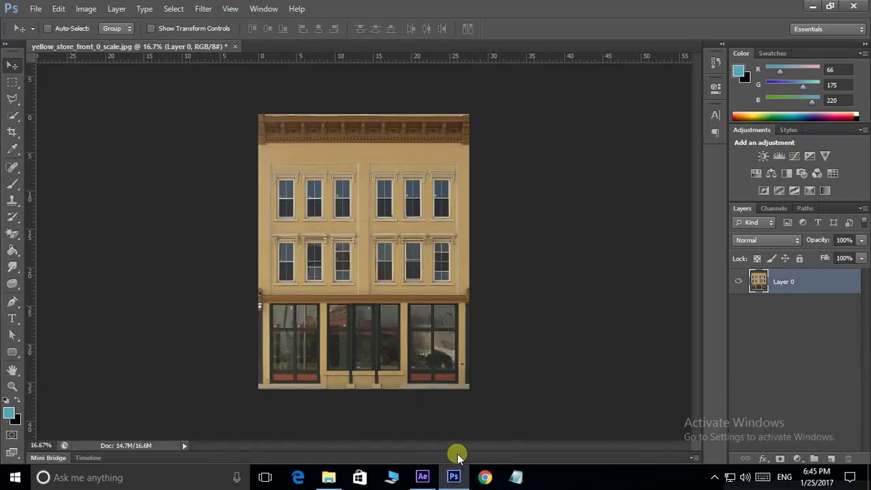
Step: Switch to After Effects and create a new composition named Comp 1 with the HDV 1080 25 preset
{"action": "left_click", "coordinate": [422, 476]}
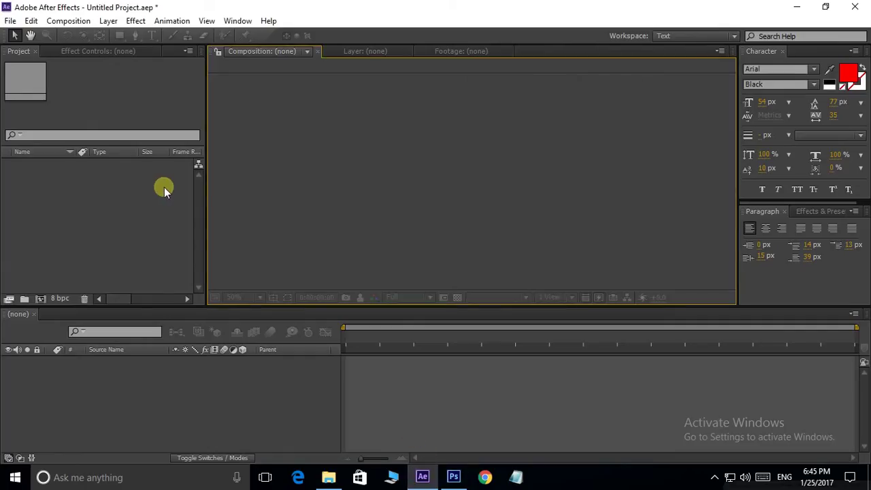
{"action": "left_click", "coordinate": [125, 203]}
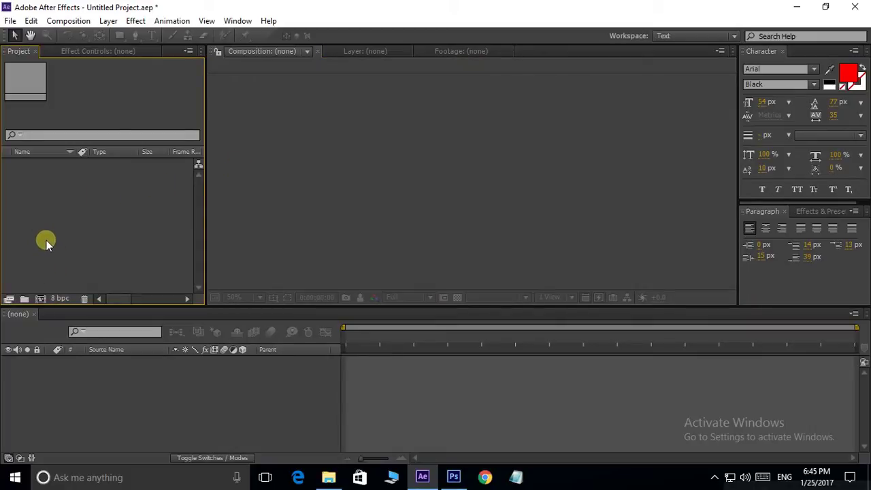
{"action": "left_click", "coordinate": [41, 298]}
{"action": "left_click", "coordinate": [325, 328]}
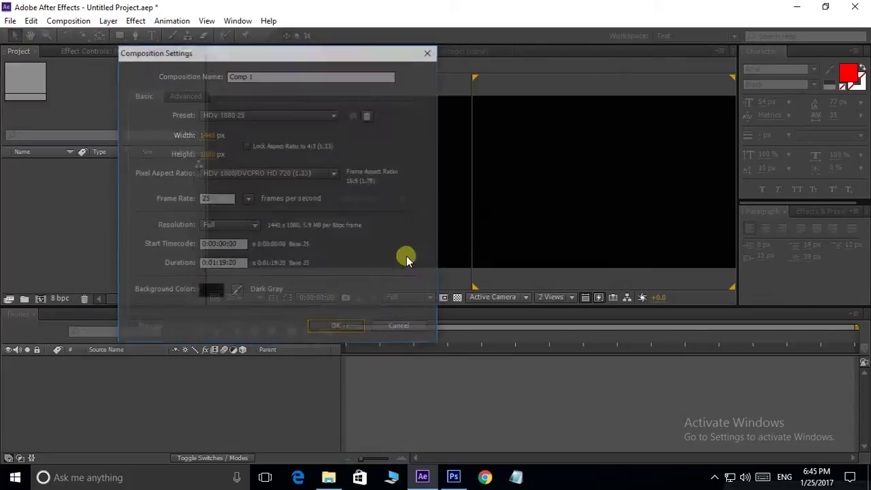
Step: Set the composition viewer's layout to 1 View
{"action": "scroll", "coordinate": [357, 157], "scroll_direction": "down", "scroll_amount": 1}
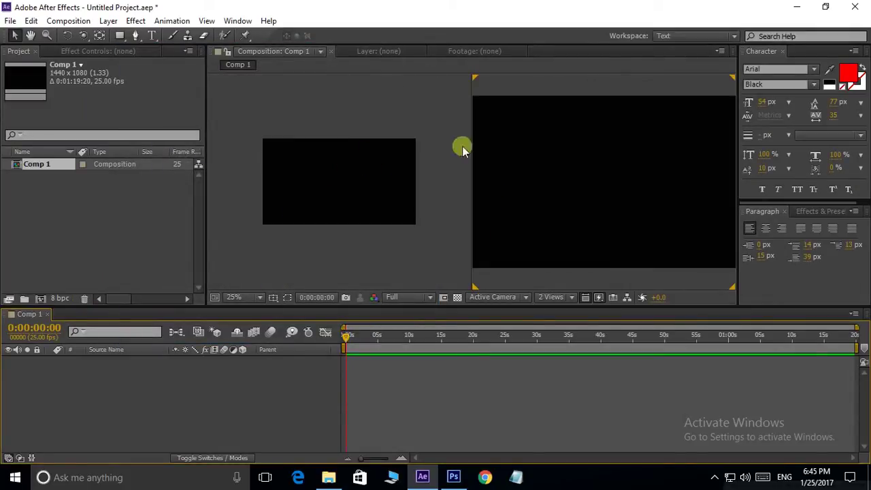
{"action": "scroll", "coordinate": [548, 142], "scroll_direction": "up", "scroll_amount": 1}
{"action": "scroll", "coordinate": [547, 141], "scroll_direction": "down", "scroll_amount": 1}
{"action": "scroll", "coordinate": [357, 156], "scroll_direction": "down", "scroll_amount": 1}
{"action": "scroll", "coordinate": [550, 143], "scroll_direction": "up", "scroll_amount": 1}
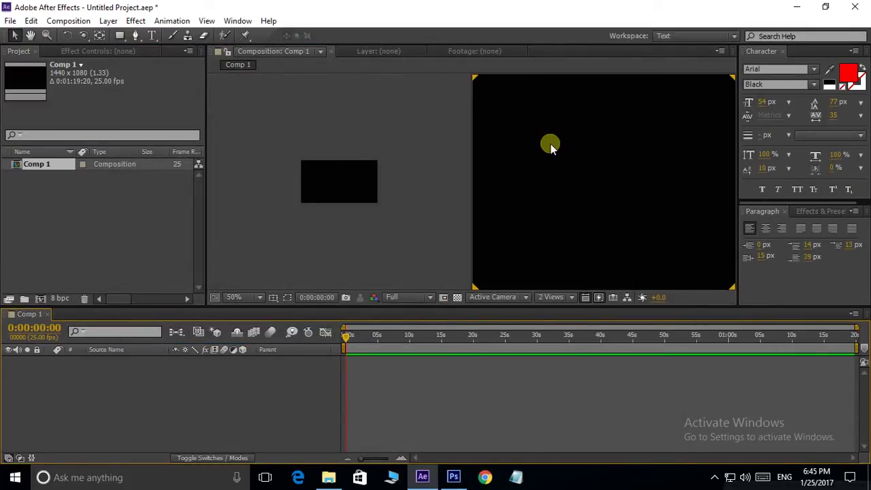
{"action": "scroll", "coordinate": [550, 143], "scroll_direction": "down", "scroll_amount": 1}
{"action": "scroll", "coordinate": [434, 181], "scroll_direction": "up", "scroll_amount": 1}
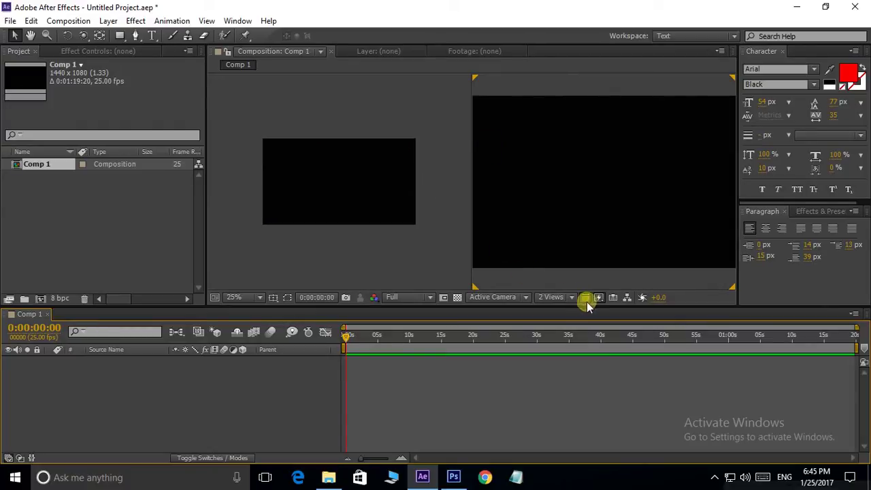
{"action": "left_click", "coordinate": [563, 300]}
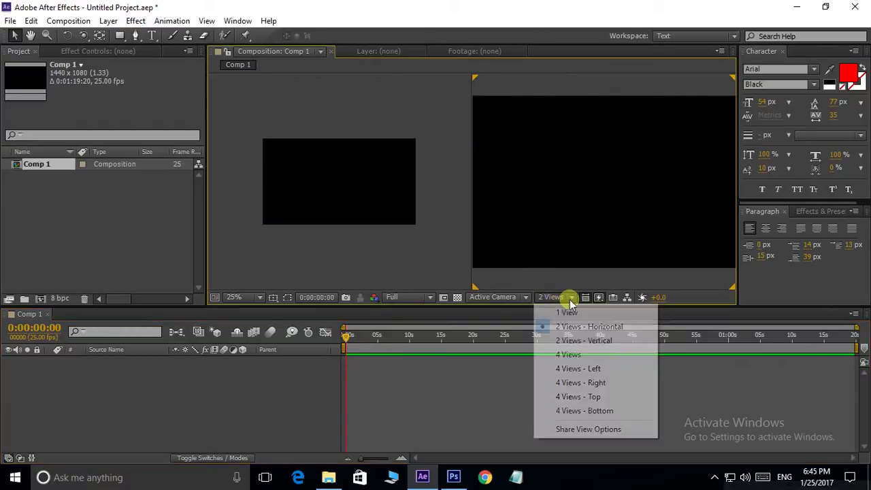
{"action": "left_click", "coordinate": [567, 313]}
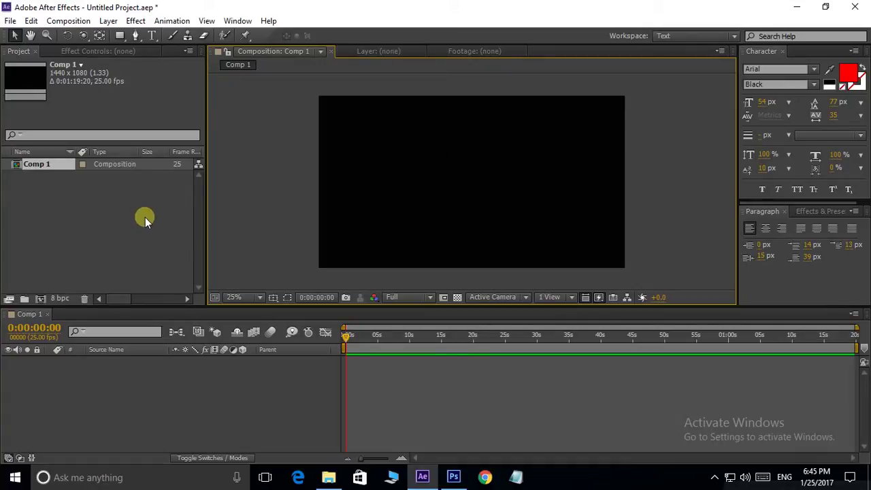
Step: Import 1.jpg as a JPEG sequence and add it to the centre of the composition
{"action": "double_click", "coordinate": [122, 226]}
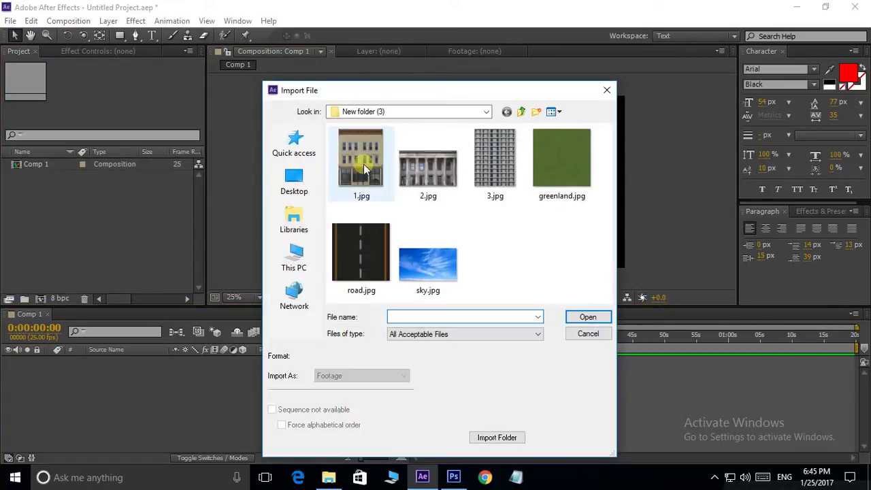
{"action": "left_click", "coordinate": [363, 164]}
{"action": "left_click", "coordinate": [587, 317]}
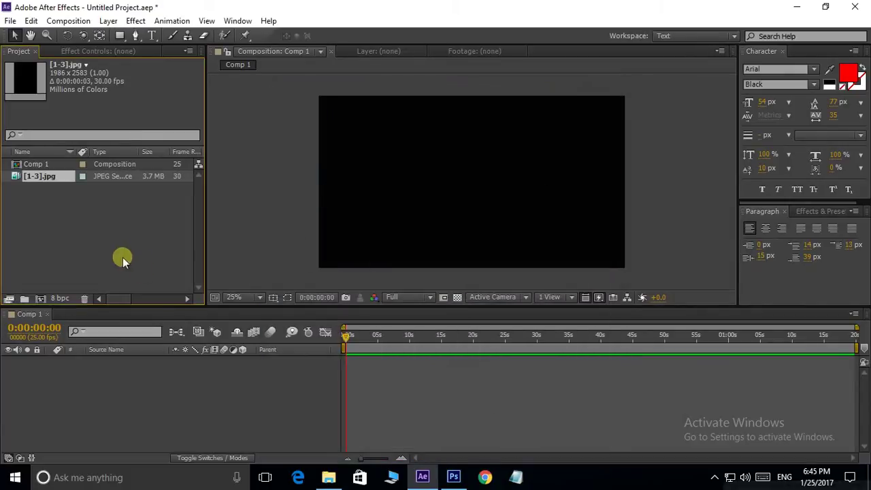
{"action": "left_click_drag", "start_coordinate": [16, 179], "coordinate": [470, 187]}
Step: Scale the building image down proportionally to about a quarter of the frame's width, keeping it centred
{"action": "key", "text": "comma"}
{"action": "key", "text": "comma"}
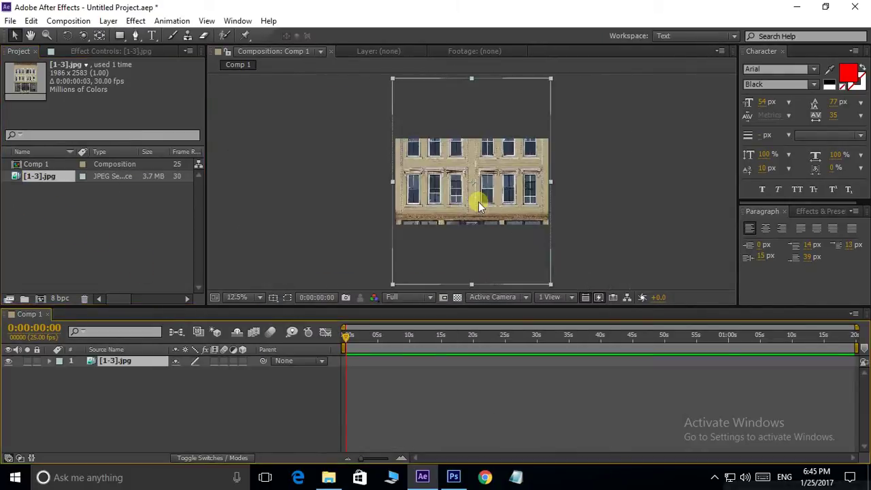
{"action": "left_click_drag", "start_coordinate": [513, 235], "coordinate": [484, 201]}
{"action": "scroll", "coordinate": [474, 165], "scroll_direction": "up", "scroll_amount": 2}
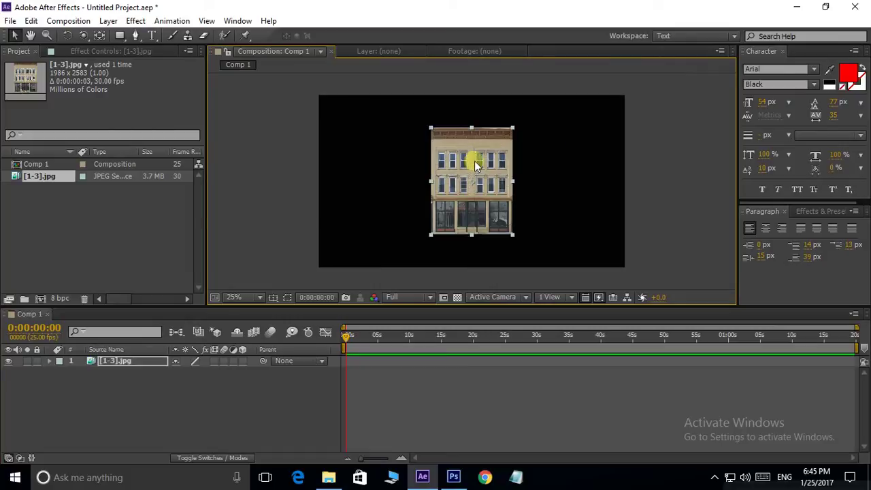
{"action": "scroll", "coordinate": [443, 163], "scroll_direction": "up", "scroll_amount": 1}
{"action": "left_click_drag", "start_coordinate": [475, 163], "coordinate": [488, 180]}
{"action": "scroll", "coordinate": [484, 165], "scroll_direction": "down", "scroll_amount": 2}
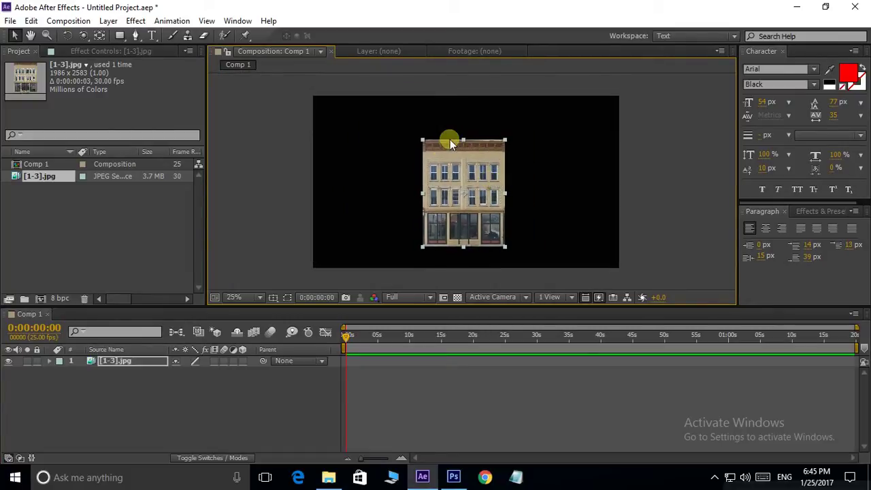
{"action": "left_click_drag", "start_coordinate": [450, 140], "coordinate": [448, 146]}
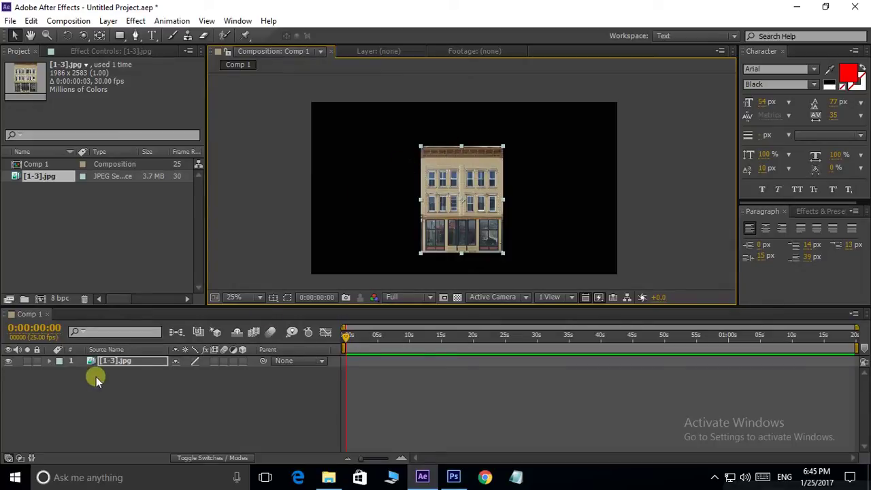
Step: Make the building layer 3D and add a one-node camera with the 50mm preset
{"action": "left_click", "coordinate": [245, 360]}
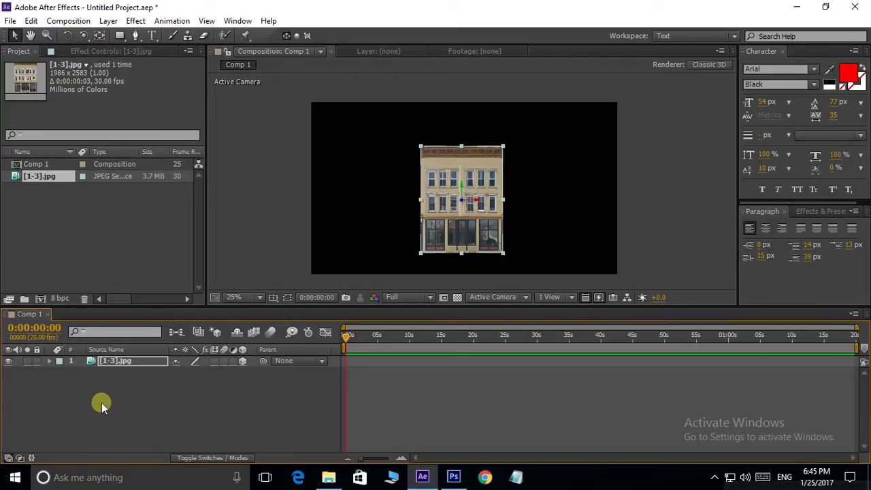
{"action": "right_click", "coordinate": [148, 409]}
{"action": "mouse_move", "coordinate": [197, 276]}
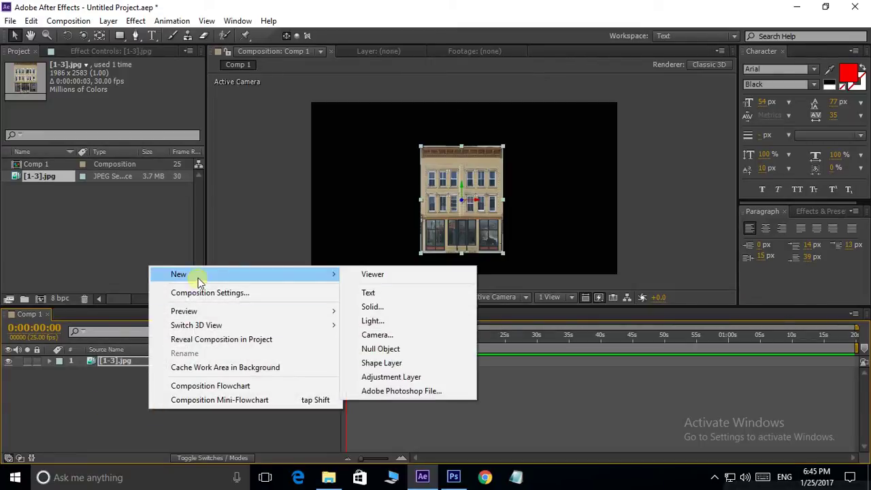
{"action": "left_click", "coordinate": [374, 335]}
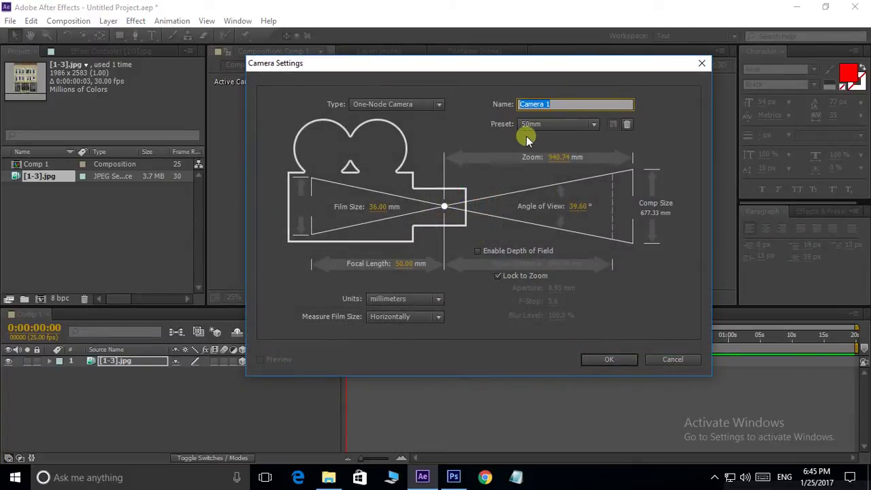
{"action": "left_click", "coordinate": [596, 357]}
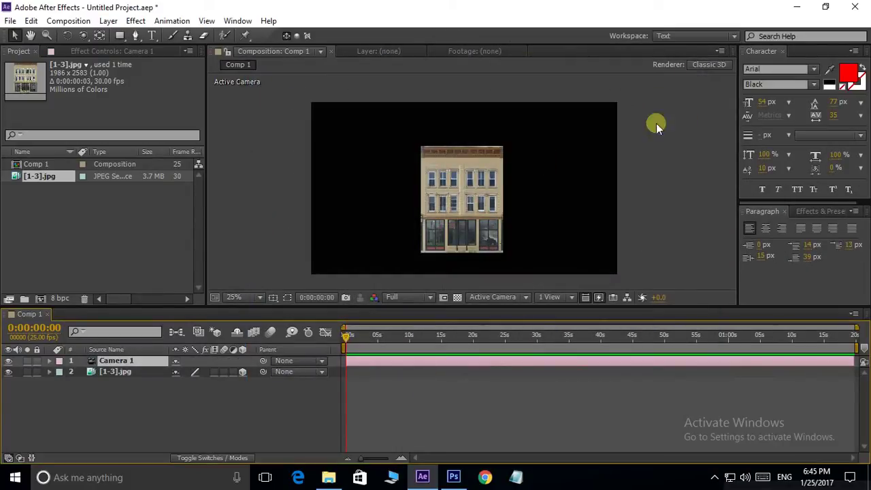
Step: Set the composition viewer's layout to 2 Views - Horizontal
{"action": "left_click_drag", "start_coordinate": [480, 168], "coordinate": [482, 163]}
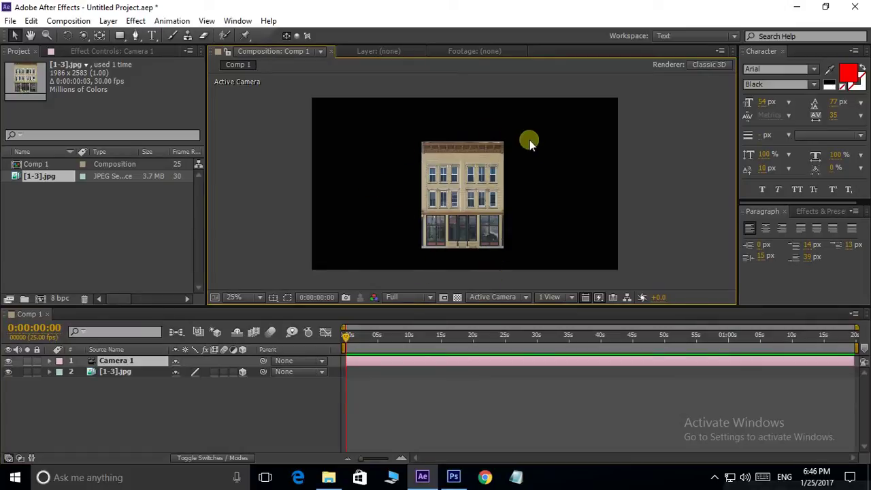
{"action": "left_click_drag", "start_coordinate": [464, 201], "coordinate": [378, 143]}
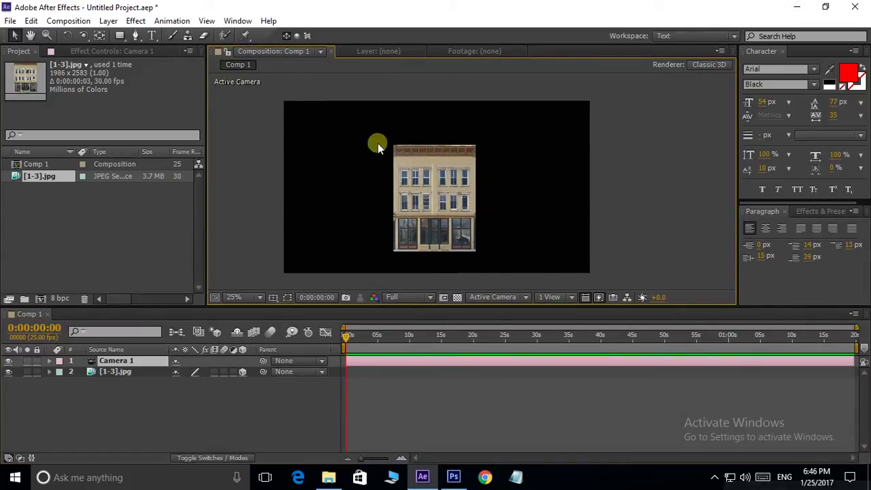
{"action": "left_click", "coordinate": [568, 296]}
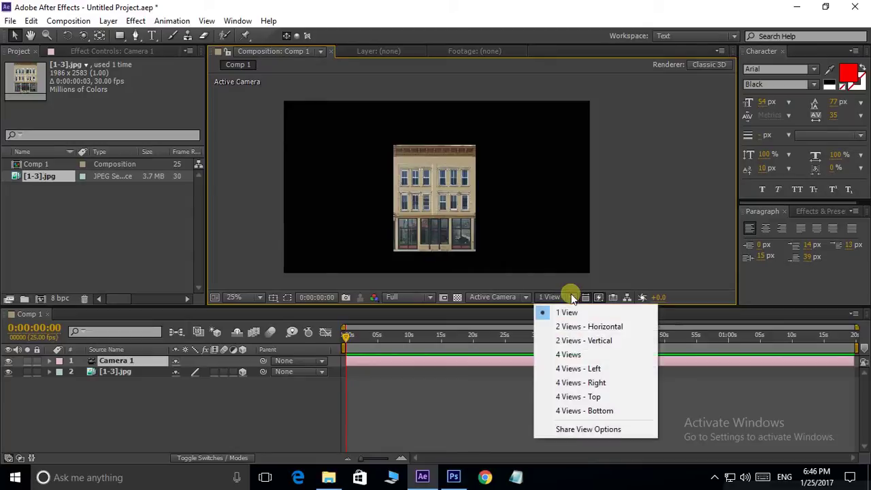
{"action": "left_click", "coordinate": [599, 326]}
{"action": "left_click", "coordinate": [364, 178]}
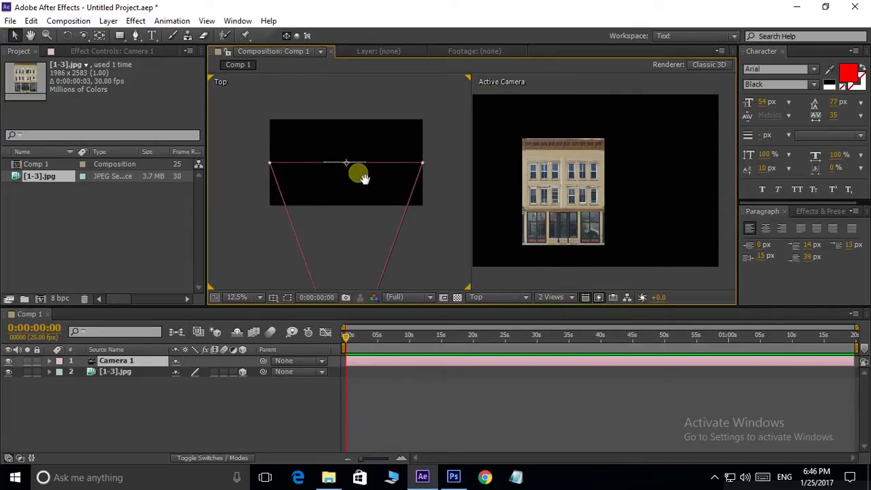
{"action": "left_click_drag", "start_coordinate": [359, 174], "coordinate": [361, 172]}
{"action": "scroll", "coordinate": [345, 166], "scroll_direction": "up", "scroll_amount": 1}
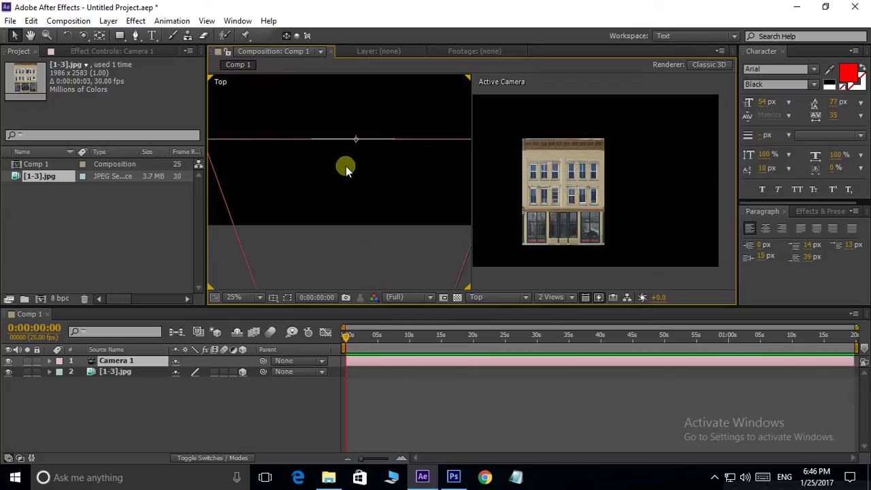
Step: Deselect the camera layer and change the Active Camera view to Custom View 1
{"action": "left_click", "coordinate": [513, 94]}
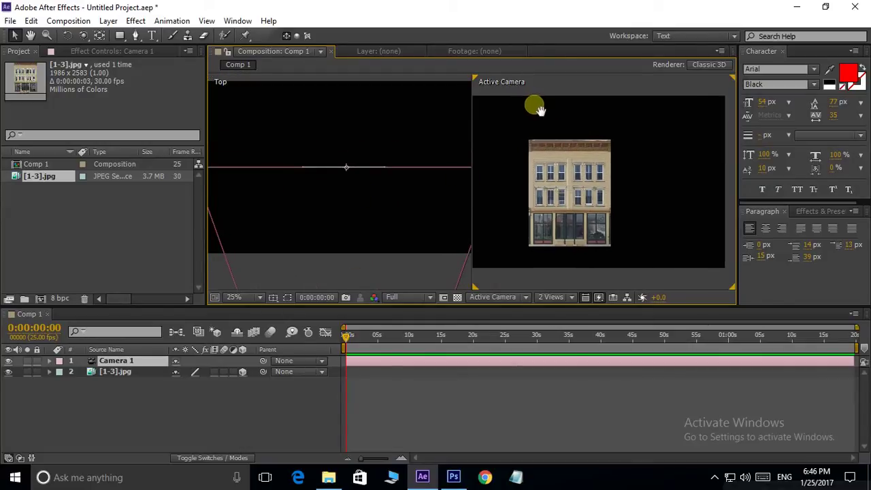
{"action": "left_click", "coordinate": [626, 208]}
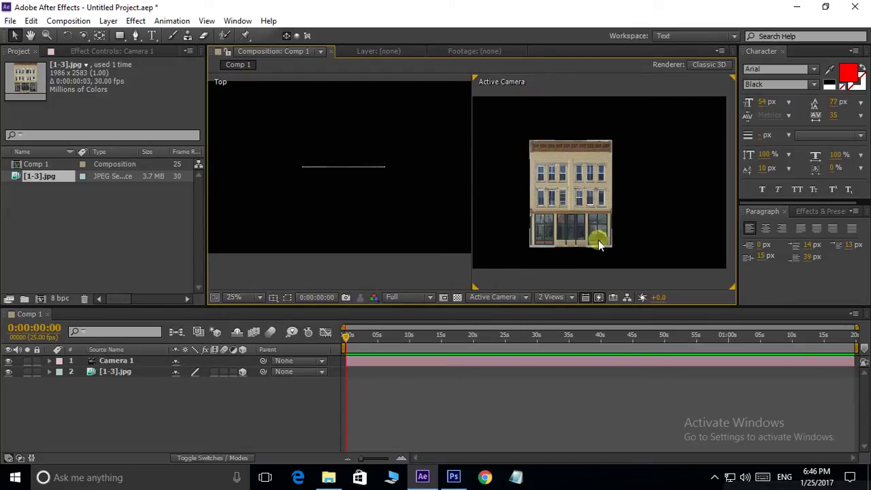
{"action": "left_click", "coordinate": [526, 297]}
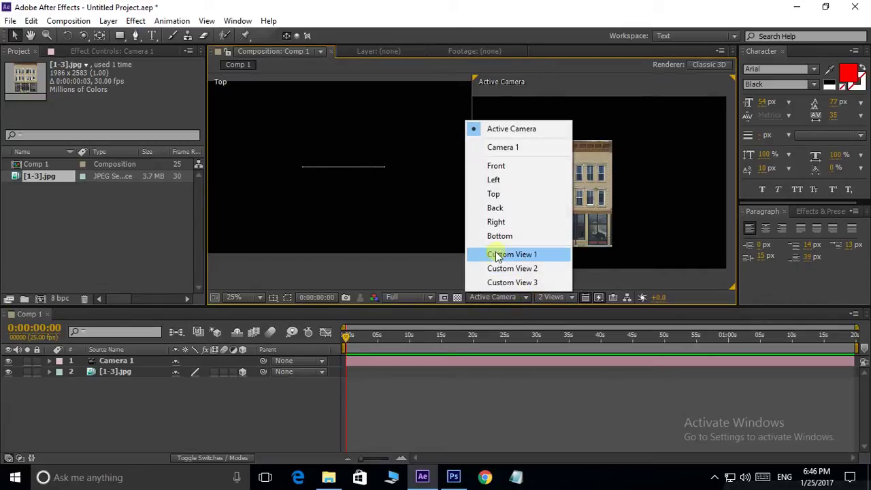
{"action": "left_click", "coordinate": [528, 258]}
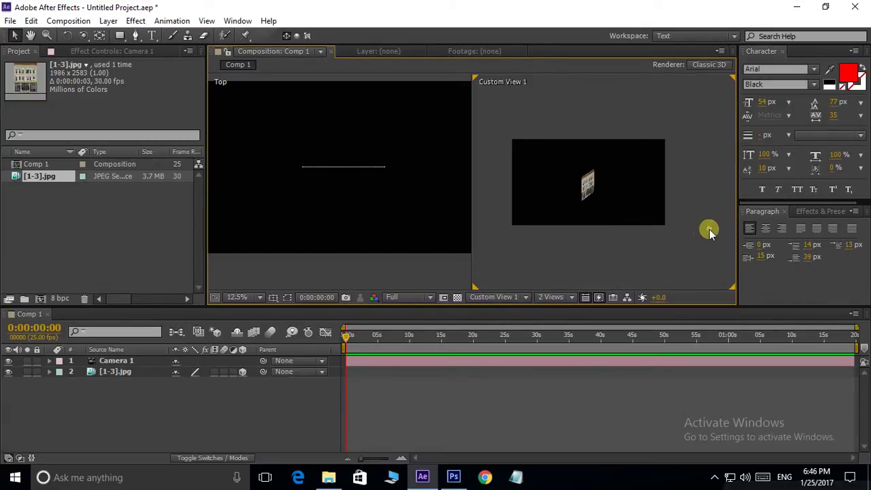
Step: Select the building layer in the Top view and move it forward along its Z axis
{"action": "left_click", "coordinate": [708, 230]}
{"action": "scroll", "coordinate": [548, 196], "scroll_direction": "up", "scroll_amount": 1}
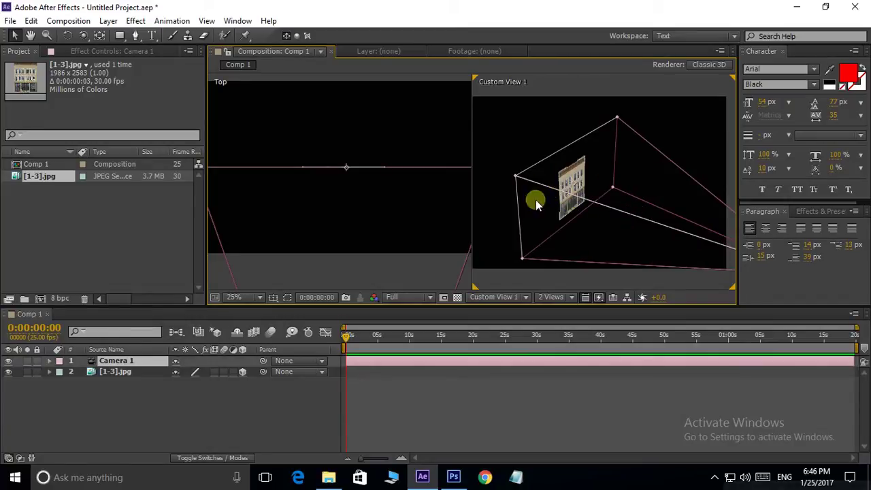
{"action": "left_click", "coordinate": [388, 205]}
{"action": "key", "text": "comma"}
{"action": "key", "text": "comma"}
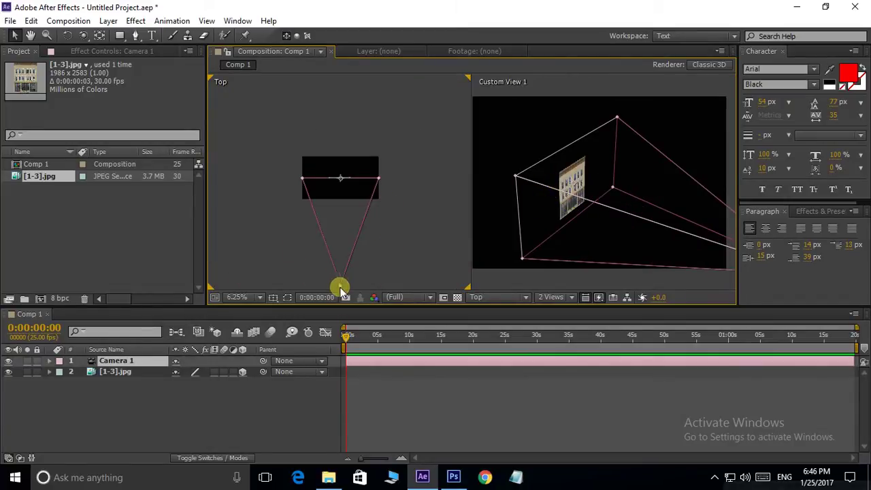
{"action": "key", "text": "period"}
{"action": "key", "text": "period"}
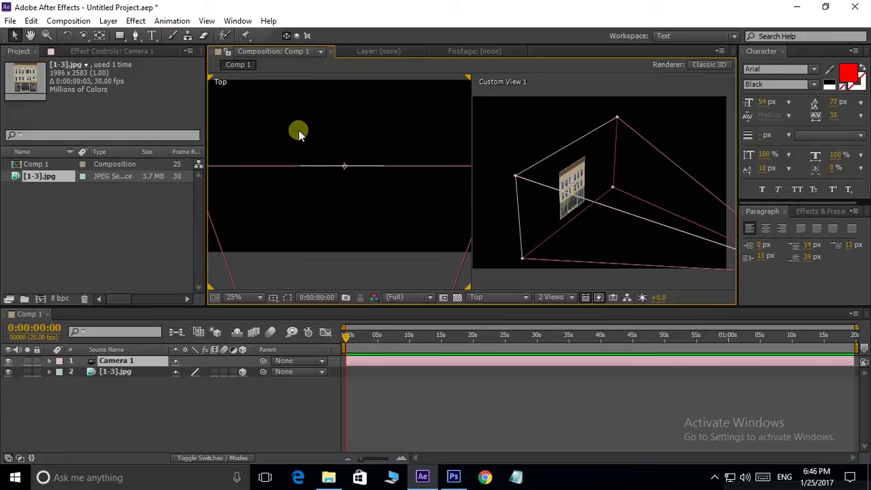
{"action": "left_click", "coordinate": [371, 134]}
{"action": "left_click_drag", "start_coordinate": [337, 140], "coordinate": [335, 157]}
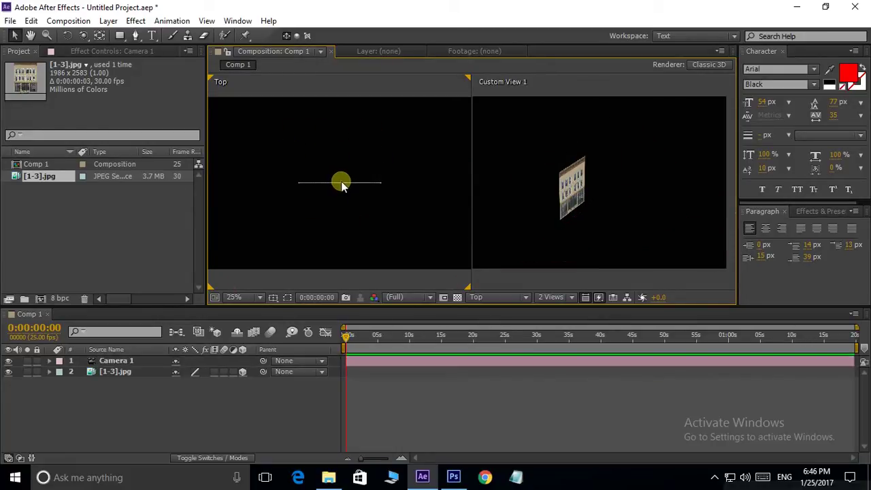
{"action": "left_click_drag", "start_coordinate": [272, 164], "coordinate": [401, 199]}
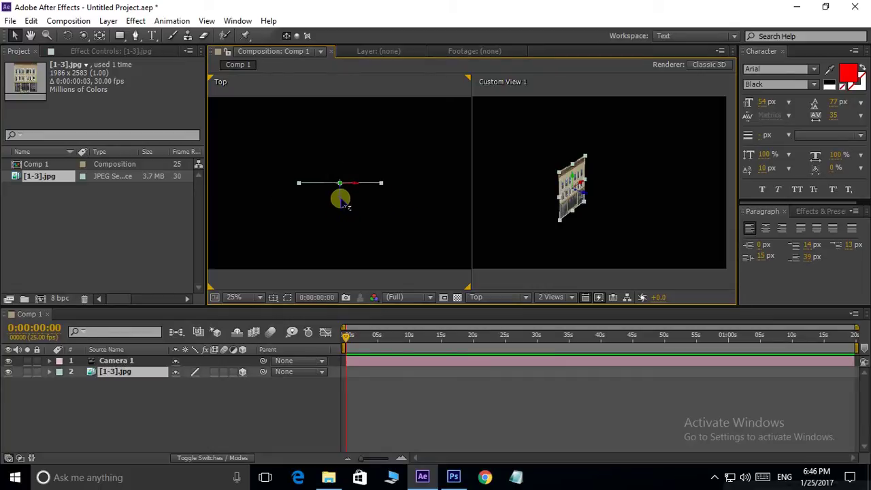
{"action": "left_click_drag", "start_coordinate": [340, 197], "coordinate": [341, 231]}
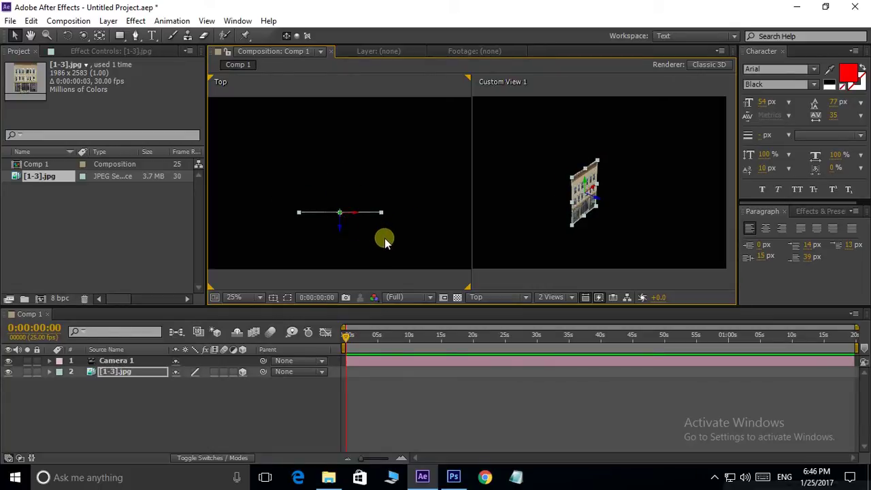
Step: Duplicate the building layer twice, placing one copy behind the original along Z and the other midway between them
{"action": "key", "text": "ctrl+d"}
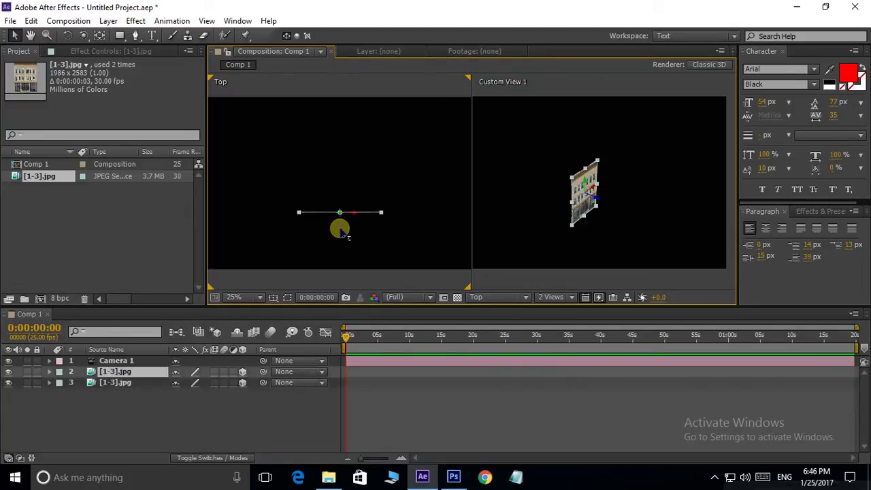
{"action": "left_click_drag", "start_coordinate": [340, 227], "coordinate": [344, 176]}
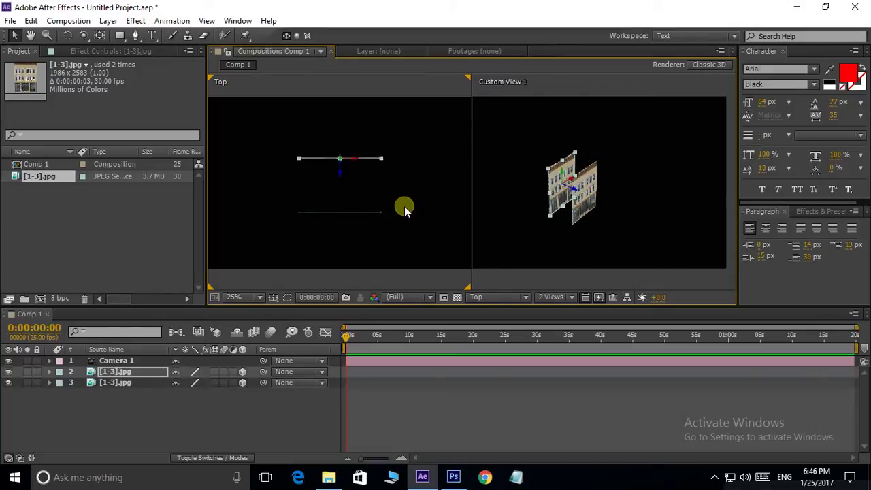
{"action": "key", "text": "ctrl+d"}
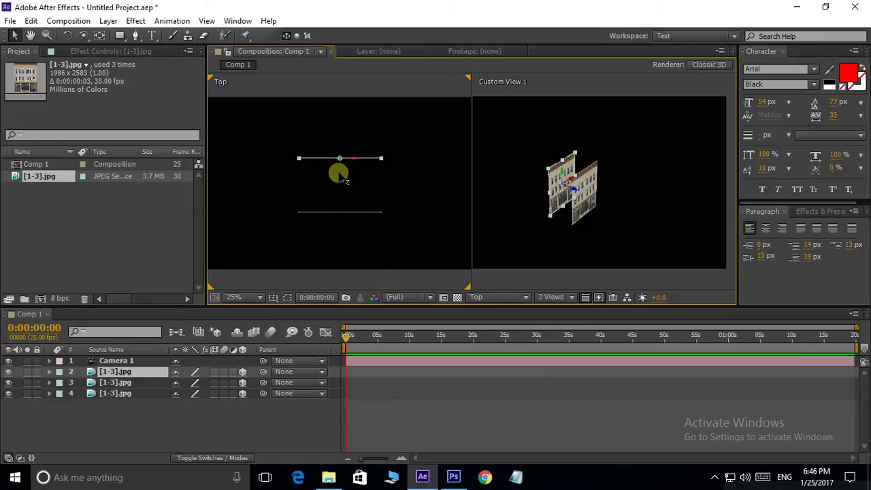
{"action": "left_click_drag", "start_coordinate": [340, 174], "coordinate": [341, 198]}
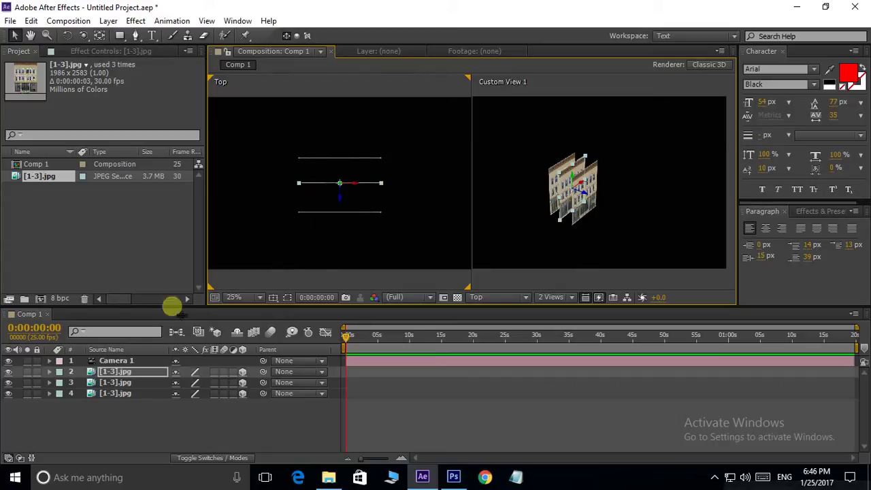
Step: Rotate the middle building layer 90 degrees around its Y axis
{"action": "left_click", "coordinate": [49, 372]}
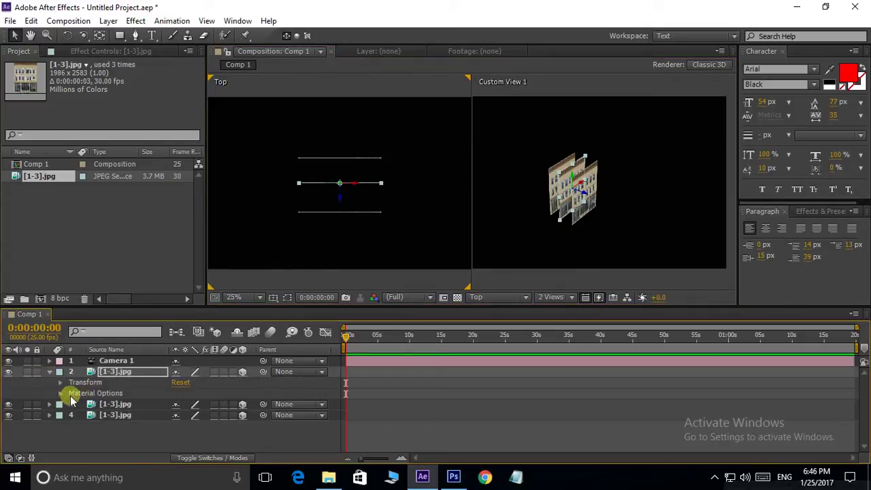
{"action": "left_click", "coordinate": [60, 383]}
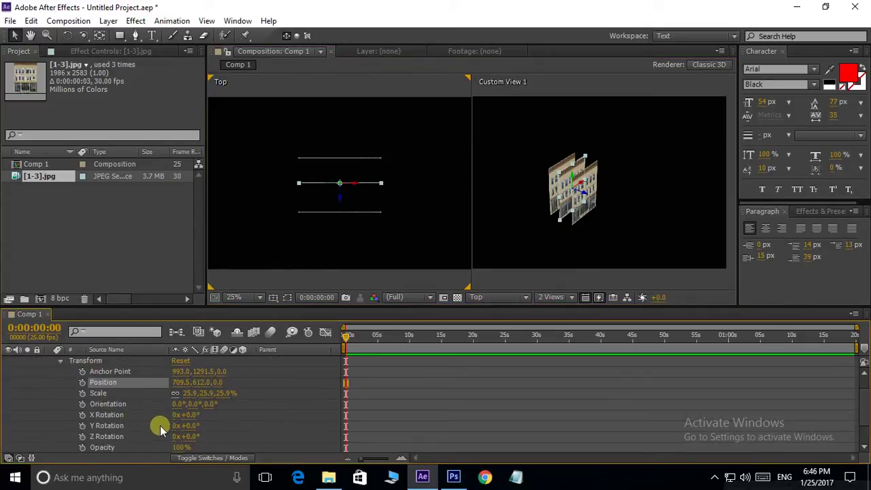
{"action": "left_click", "coordinate": [61, 362]}
{"action": "left_click", "coordinate": [49, 372]}
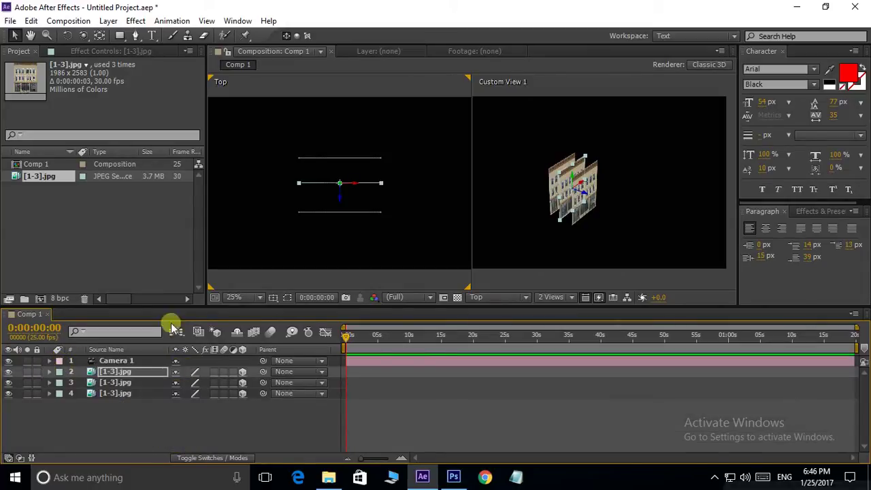
{"action": "mouse_move", "coordinate": [354, 210]}
{"action": "left_mouse_down"}
{"action": "mouse_move", "coordinate": [368, 221]}
{"action": "mouse_move", "coordinate": [360, 210]}
{"action": "left_mouse_up"}
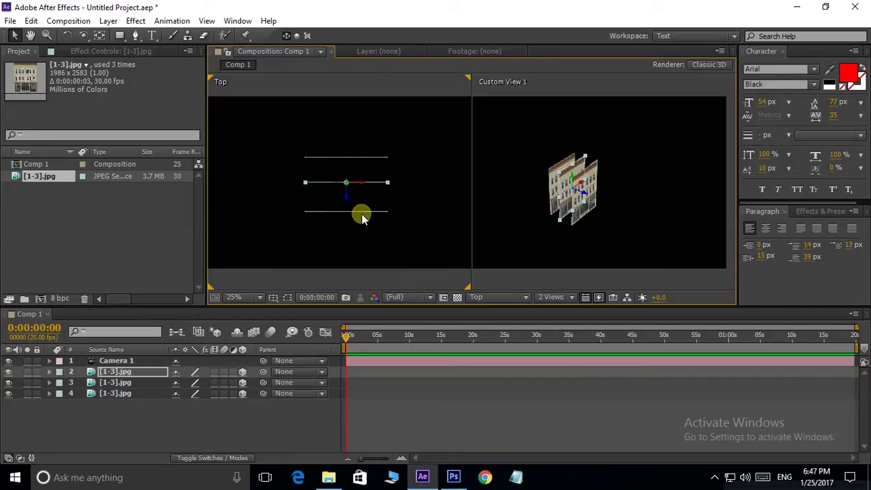
{"action": "key", "text": "ctrl+shift+r"}
{"action": "left_click_drag", "start_coordinate": [405, 249], "coordinate": [382, 259]}
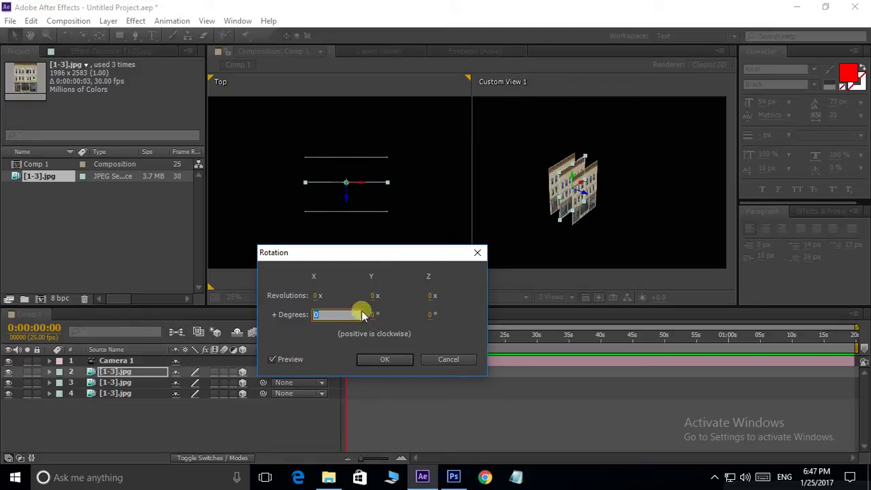
{"action": "left_click_drag", "start_coordinate": [346, 255], "coordinate": [339, 251]}
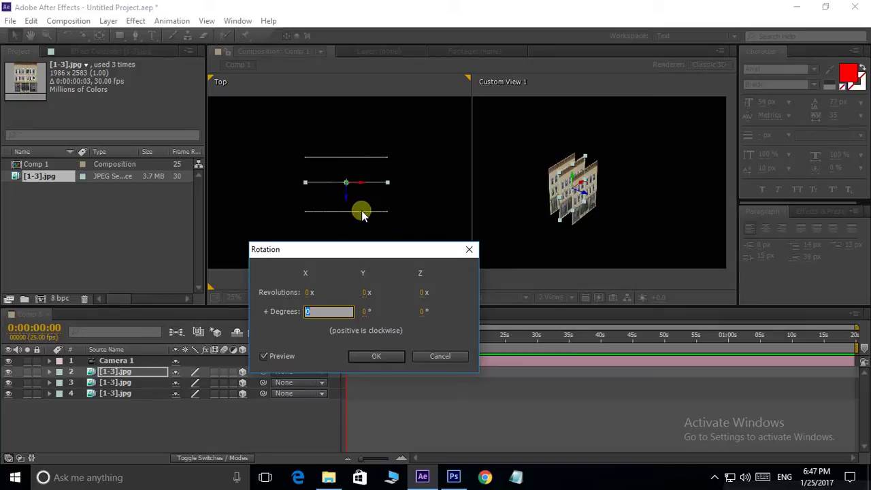
{"action": "left_click", "coordinate": [363, 309]}
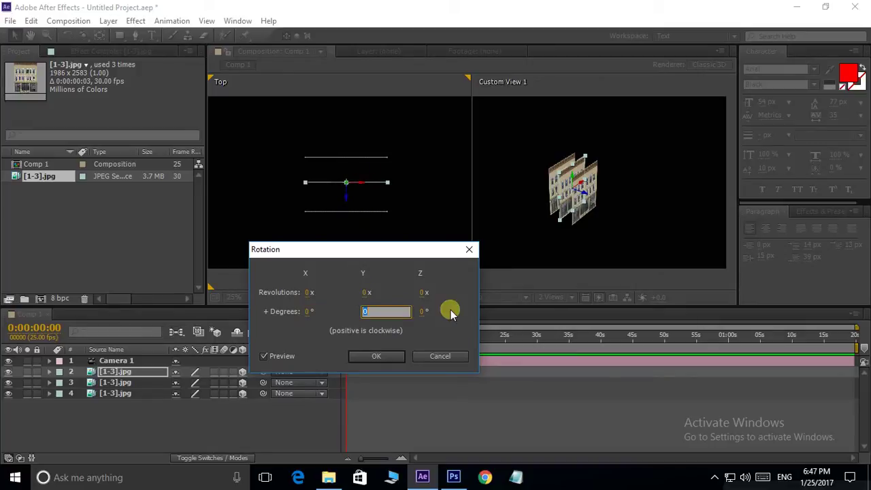
{"action": "type", "text": "90"}
{"action": "key", "text": "Return"}
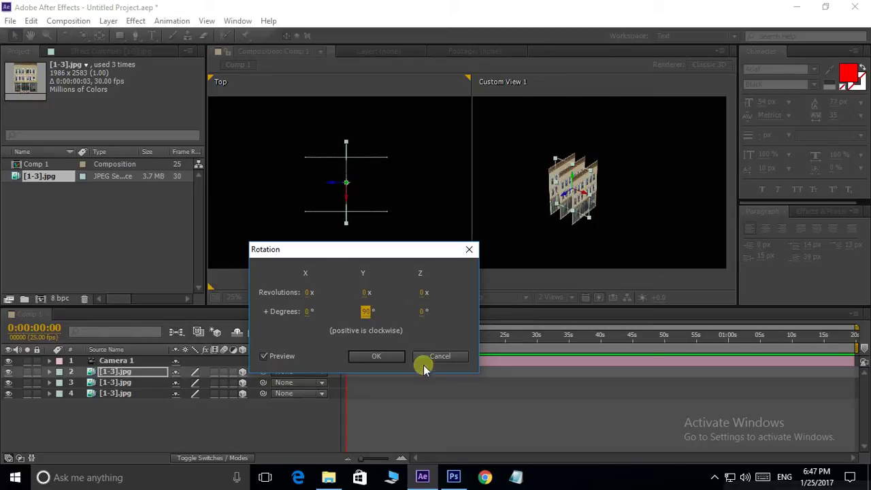
{"action": "left_click", "coordinate": [378, 355]}
Step: Slide the rotated wall along its Z axis to the right ends of the two parallel walls in the Top view
{"action": "scroll", "coordinate": [368, 158], "scroll_direction": "up", "scroll_amount": 1}
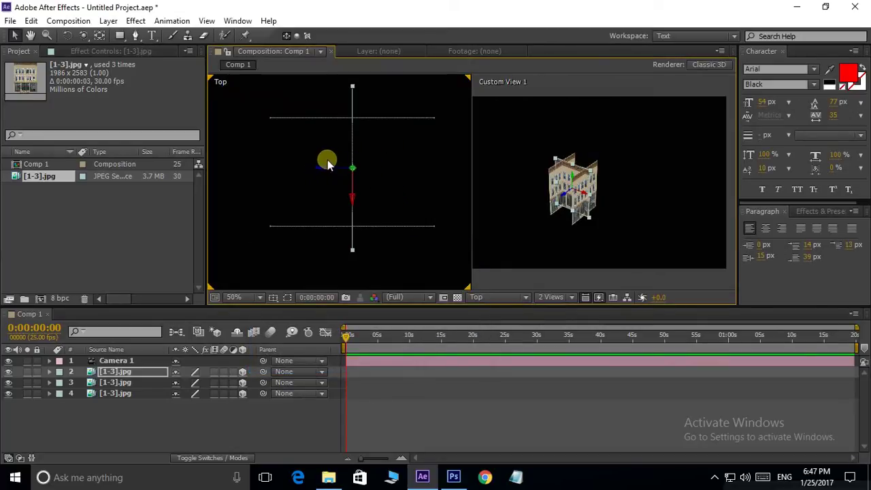
{"action": "left_click_drag", "start_coordinate": [322, 167], "coordinate": [405, 169]}
{"action": "left_click_drag", "start_coordinate": [378, 125], "coordinate": [369, 147]}
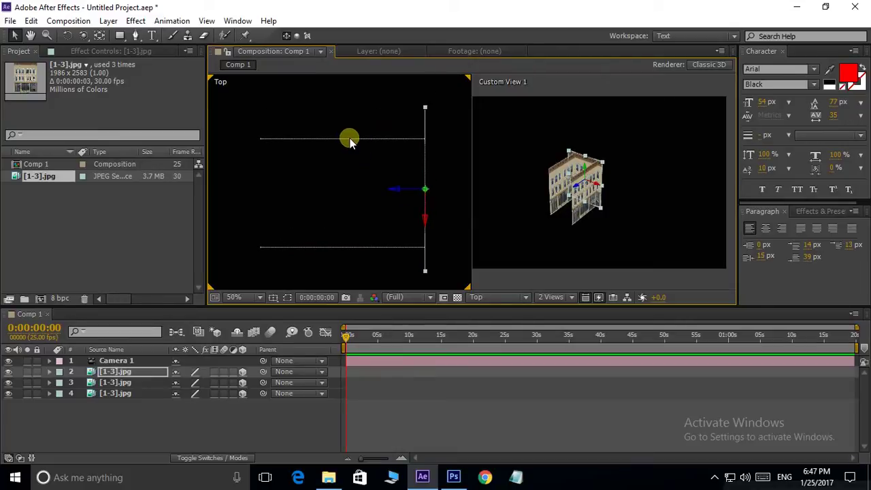
Step: Move the back wall backward and the front wall forward along Z to meet the ends of the side wall
{"action": "left_click", "coordinate": [350, 138]}
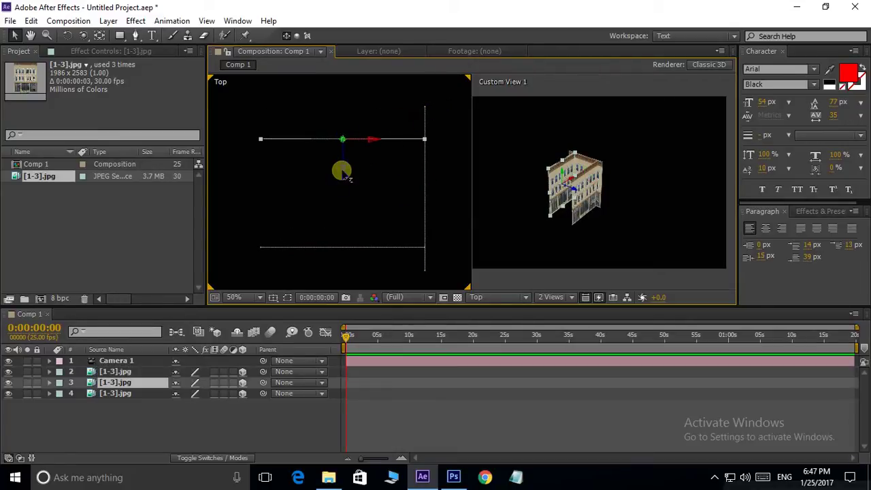
{"action": "left_click_drag", "start_coordinate": [344, 167], "coordinate": [350, 134]}
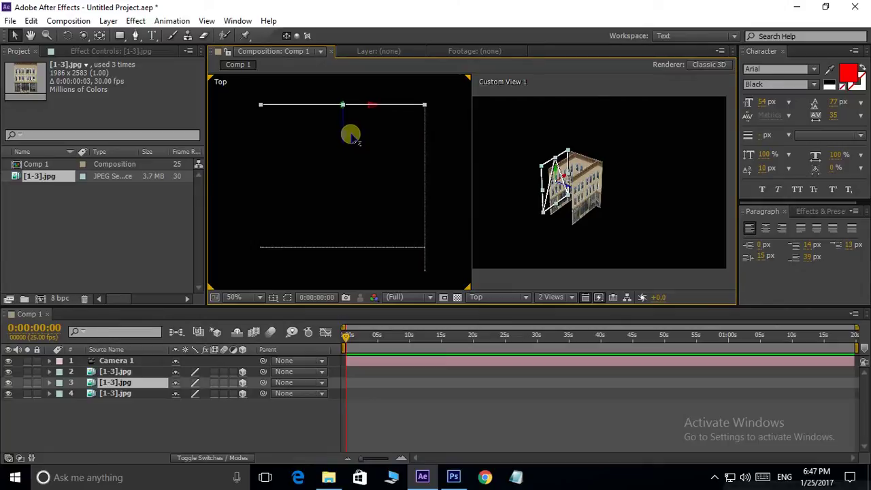
{"action": "left_click", "coordinate": [329, 245]}
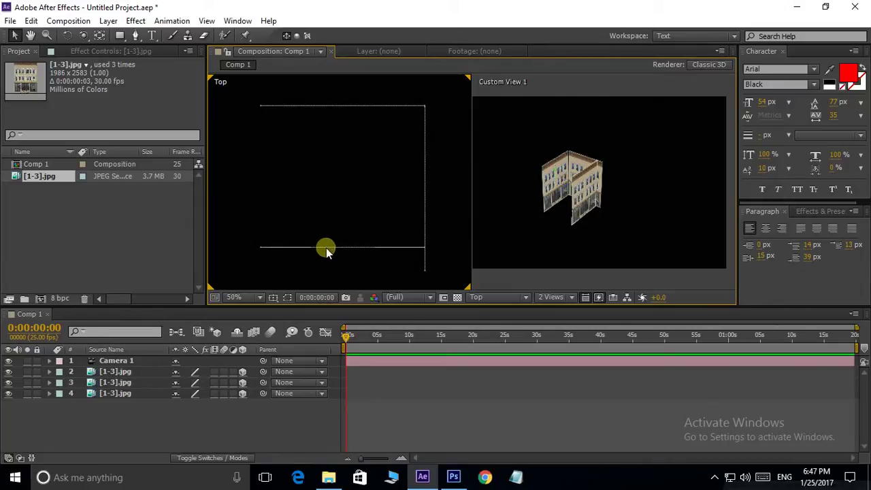
{"action": "left_click_drag", "start_coordinate": [278, 262], "coordinate": [294, 265]}
{"action": "left_click_drag", "start_coordinate": [344, 278], "coordinate": [348, 300]}
Step: Duplicate the side wall and move the copy to the opposite ends of the front and back walls, closing the box
{"action": "mouse_move", "coordinate": [430, 184]}
{"action": "left_mouse_down"}
{"action": "mouse_move", "coordinate": [399, 205]}
{"action": "mouse_move", "coordinate": [437, 191]}
{"action": "left_mouse_up"}
{"action": "key", "text": "ctrl+d"}
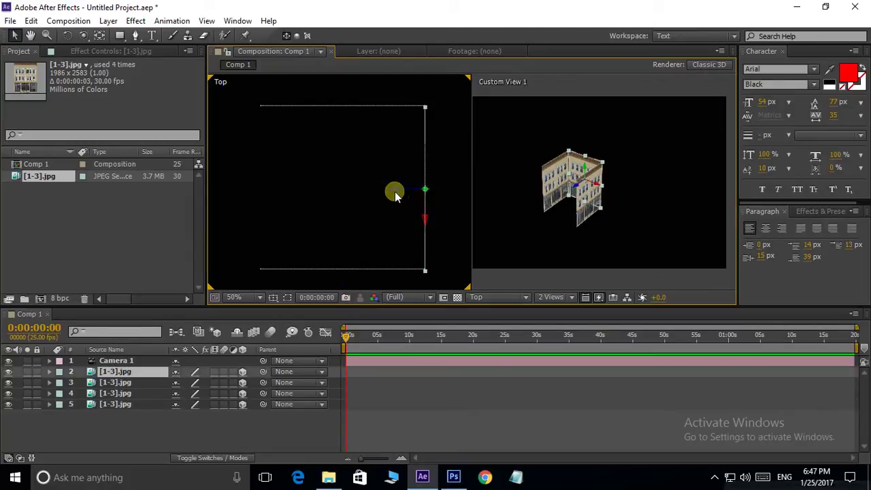
{"action": "left_click_drag", "start_coordinate": [395, 192], "coordinate": [231, 194]}
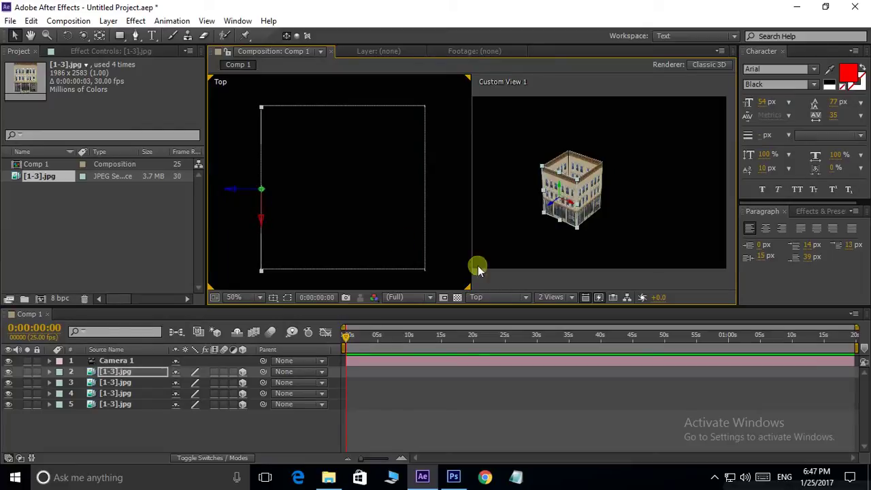
Step: Inspect the assembled building from different angles in Custom View 1 and hide its four wall layers
{"action": "left_click", "coordinate": [620, 211]}
{"action": "scroll", "coordinate": [624, 208], "scroll_direction": "up", "scroll_amount": 2}
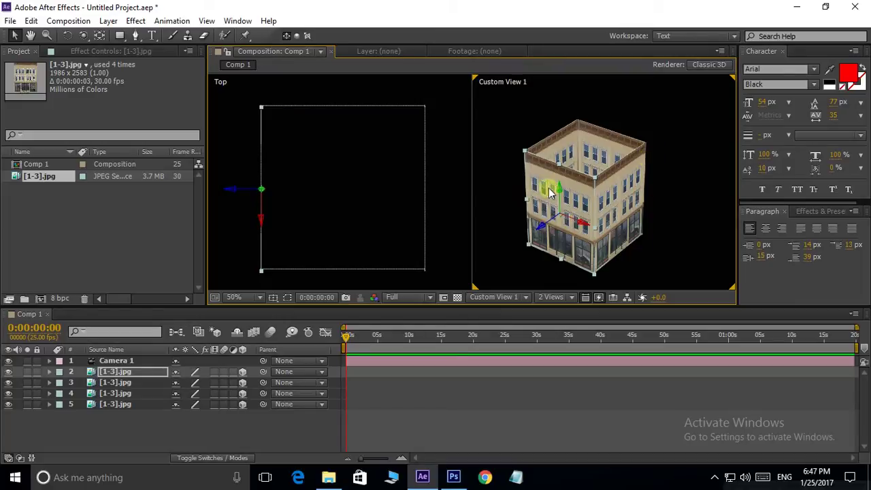
{"action": "left_click_drag", "start_coordinate": [618, 236], "coordinate": [619, 224]}
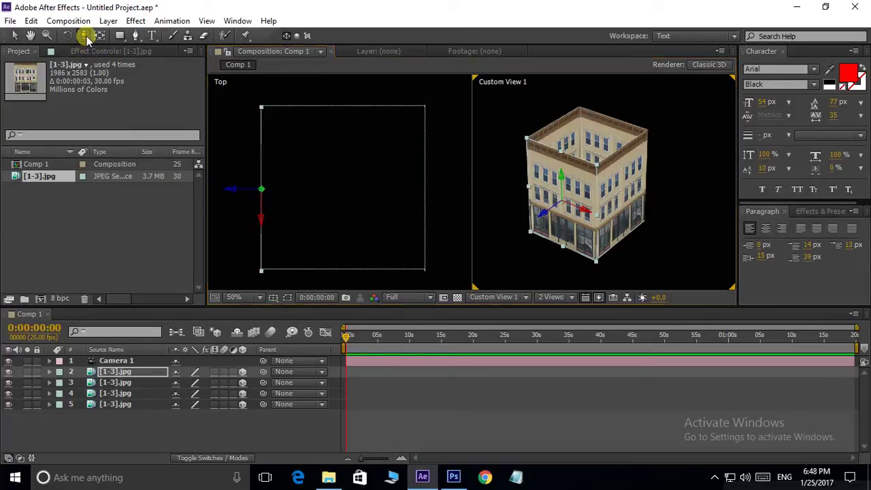
{"action": "left_click_drag", "start_coordinate": [84, 34], "coordinate": [128, 51]}
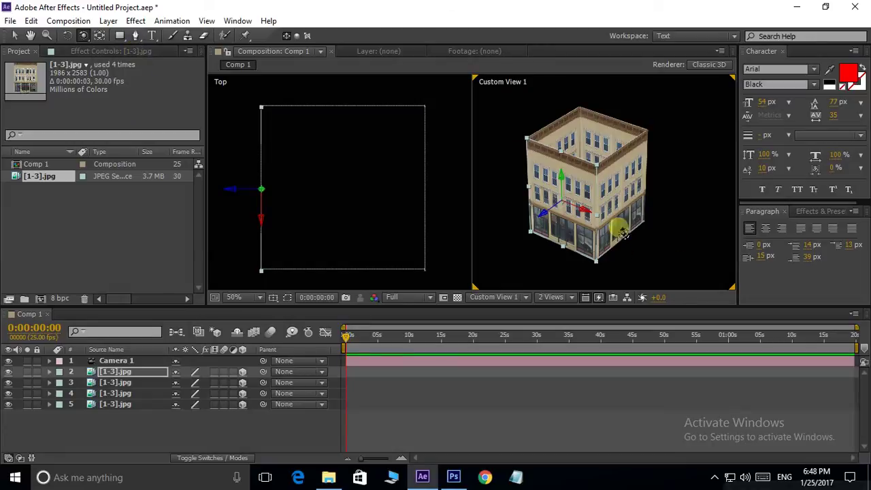
{"action": "left_click_drag", "start_coordinate": [613, 218], "coordinate": [579, 221]}
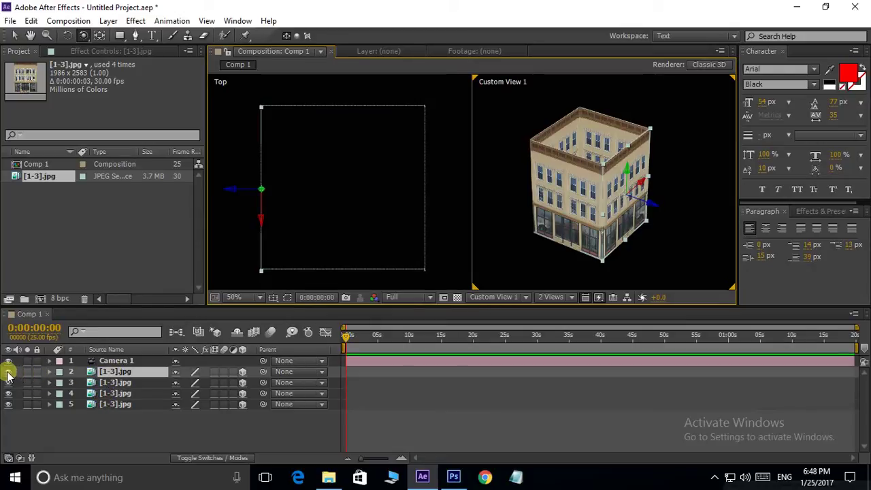
{"action": "left_click_drag", "start_coordinate": [8, 374], "coordinate": [7, 404]}
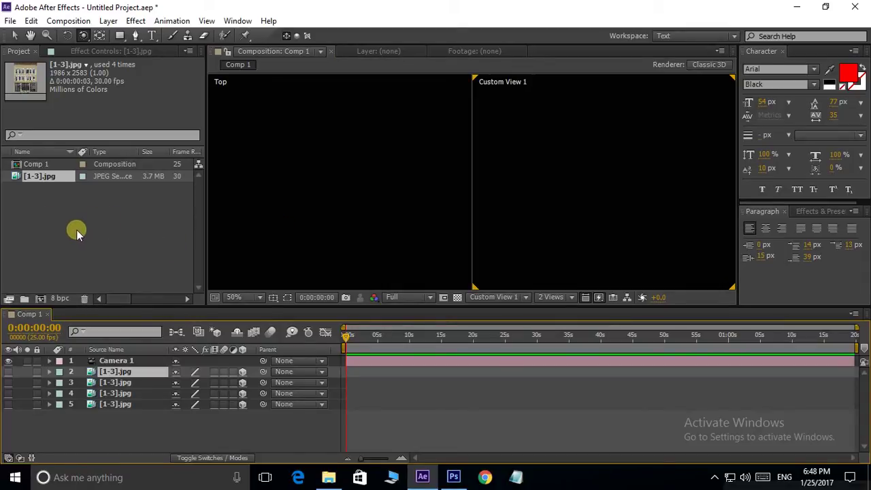
Step: Import 2.jpg from the image folder and add it to the composition as a 3D layer
{"action": "left_click", "coordinate": [328, 476]}
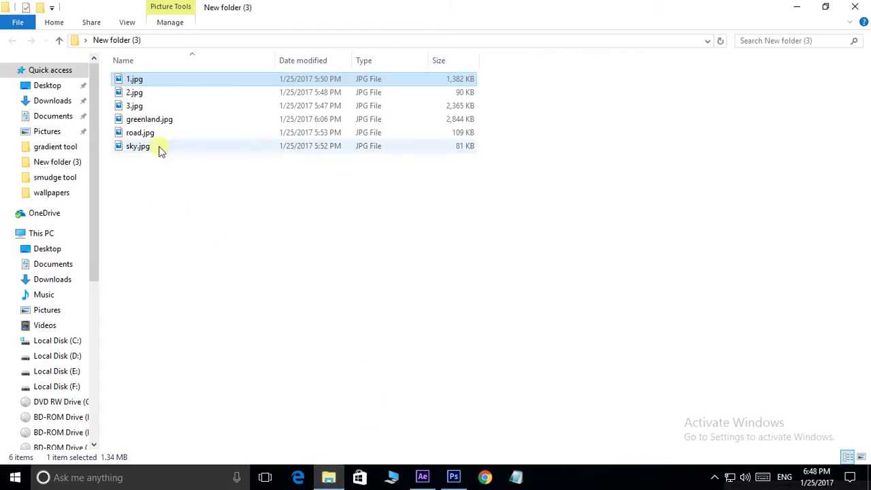
{"action": "left_click_drag", "start_coordinate": [120, 92], "coordinate": [84, 258]}
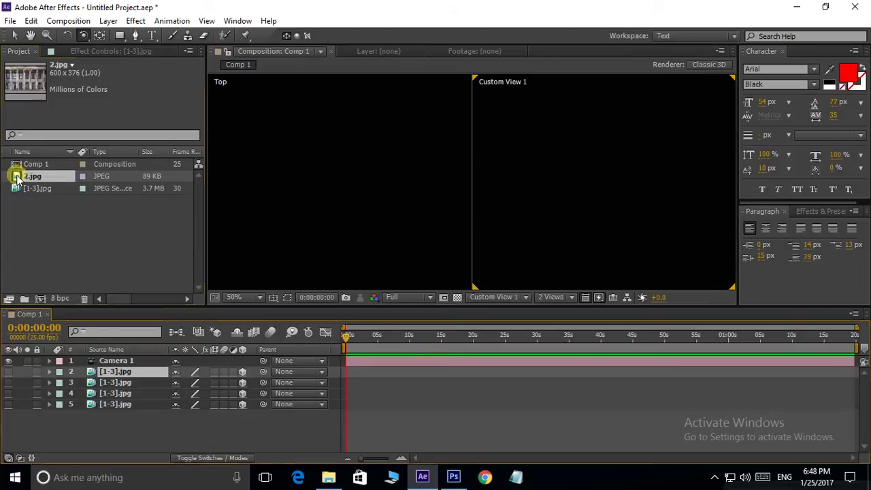
{"action": "left_click_drag", "start_coordinate": [20, 176], "coordinate": [351, 200]}
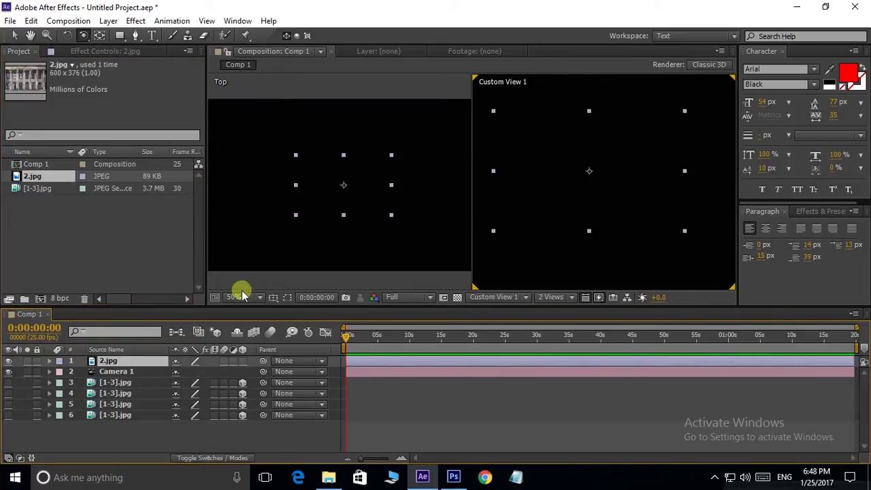
{"action": "left_click", "coordinate": [243, 362]}
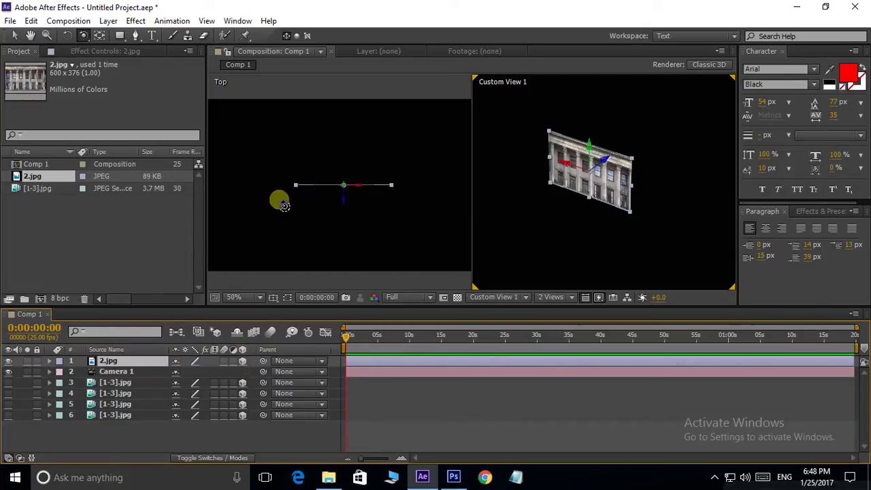
Step: Duplicate the 2.jpg layer twice and space the three walls along Z, one in front, one behind and one midway
{"action": "mouse_move", "coordinate": [354, 226]}
{"action": "left_mouse_down"}
{"action": "mouse_move", "coordinate": [360, 243]}
{"action": "mouse_move", "coordinate": [356, 208]}
{"action": "mouse_move", "coordinate": [352, 245]}
{"action": "mouse_move", "coordinate": [350, 178]}
{"action": "mouse_move", "coordinate": [350, 211]}
{"action": "left_mouse_up"}
{"action": "left_click", "coordinate": [14, 37]}
{"action": "key", "text": "ctrl+d"}
{"action": "key", "text": "ctrl+d"}
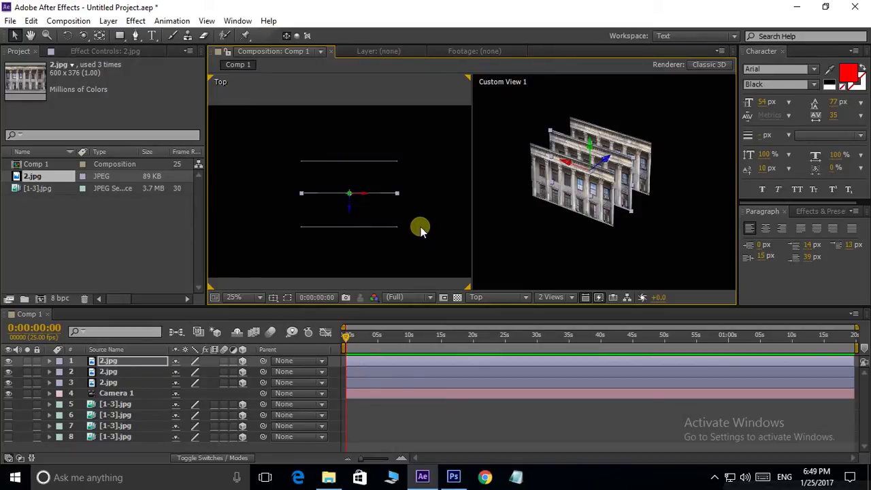
Step: Rotate the middle 2.jpg wall 90° on Y and move it along X to one end of the front and back walls
{"action": "key", "text": "ctrl+shift+r"}
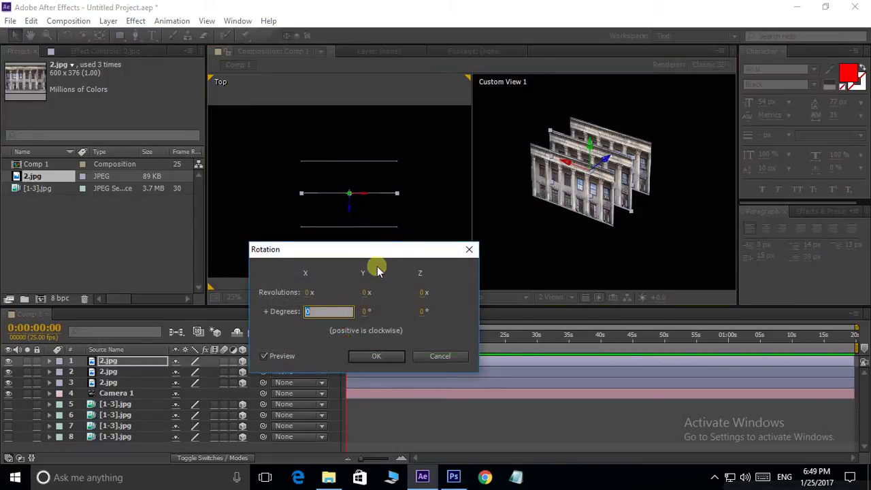
{"action": "left_click", "coordinate": [367, 312]}
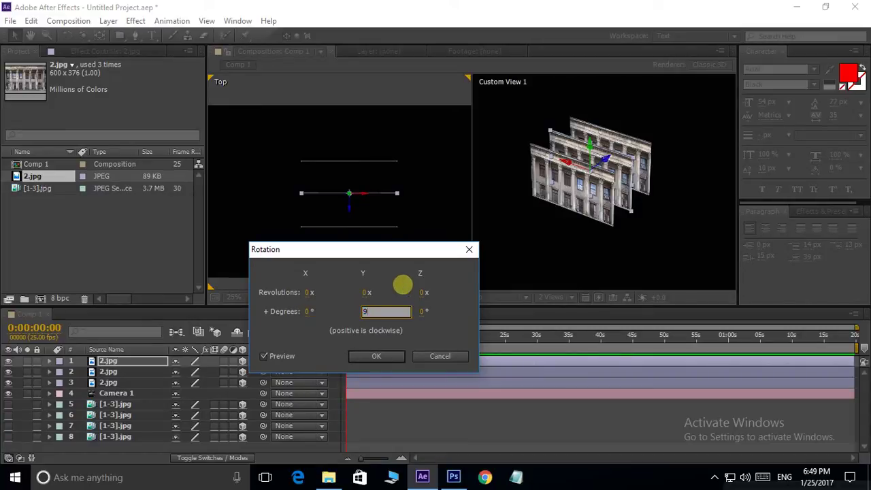
{"action": "type", "text": "90"}
{"action": "left_click", "coordinate": [446, 333]}
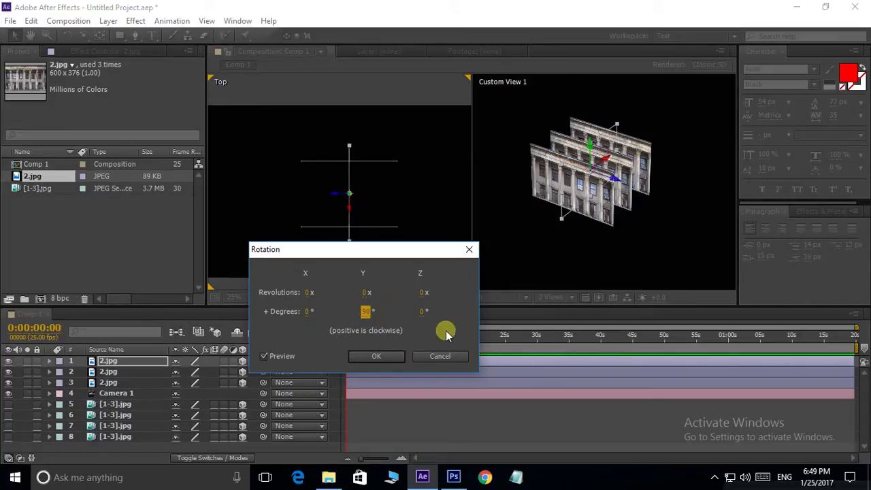
{"action": "left_click", "coordinate": [375, 356]}
{"action": "left_click_drag", "start_coordinate": [336, 194], "coordinate": [383, 195]}
{"action": "left_click", "coordinate": [375, 164]}
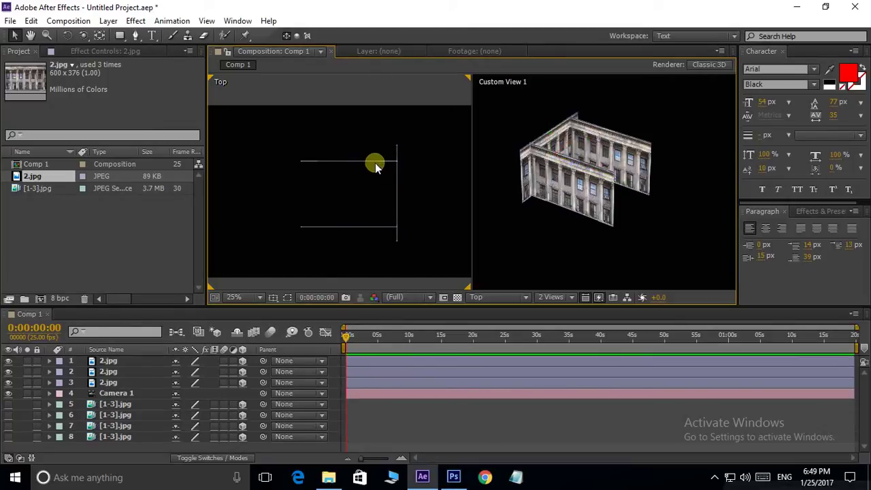
Step: Move the front and back walls out to the side wall's ends and place a duplicate side wall at the opposite end, closing the box
{"action": "left_click", "coordinate": [356, 165]}
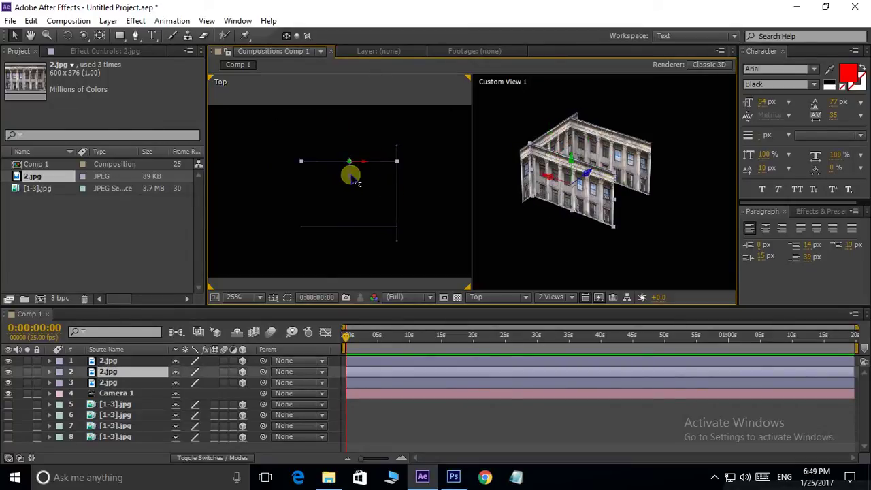
{"action": "left_click_drag", "start_coordinate": [350, 177], "coordinate": [356, 156]}
{"action": "left_click", "coordinate": [297, 241]}
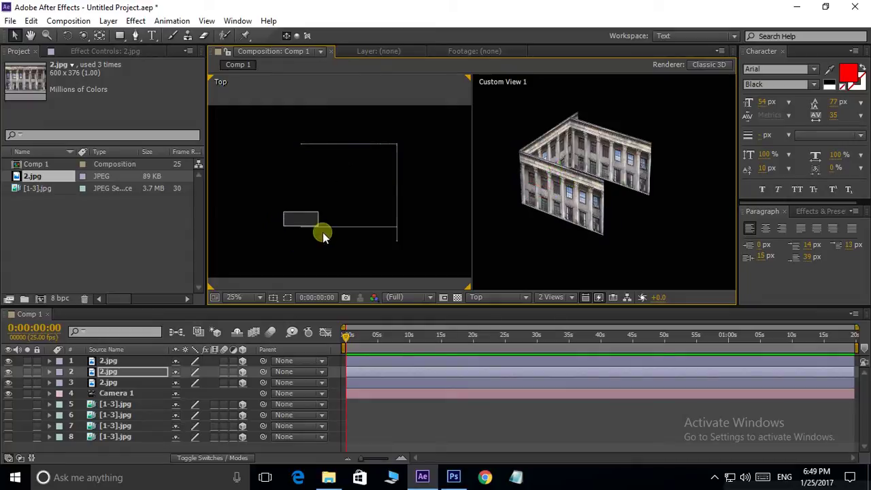
{"action": "left_click", "coordinate": [347, 238]}
{"action": "left_click_drag", "start_coordinate": [348, 241], "coordinate": [351, 257]}
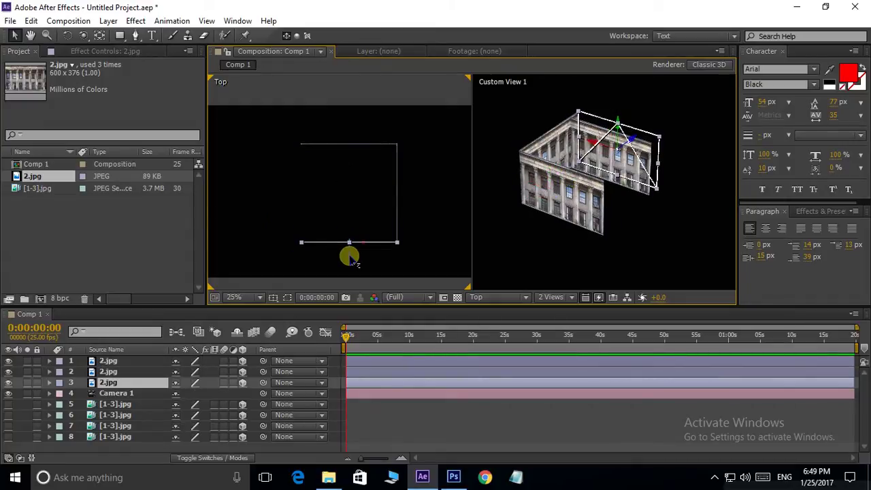
{"action": "left_click_drag", "start_coordinate": [441, 182], "coordinate": [286, 193]}
{"action": "key", "text": "ctrl+d"}
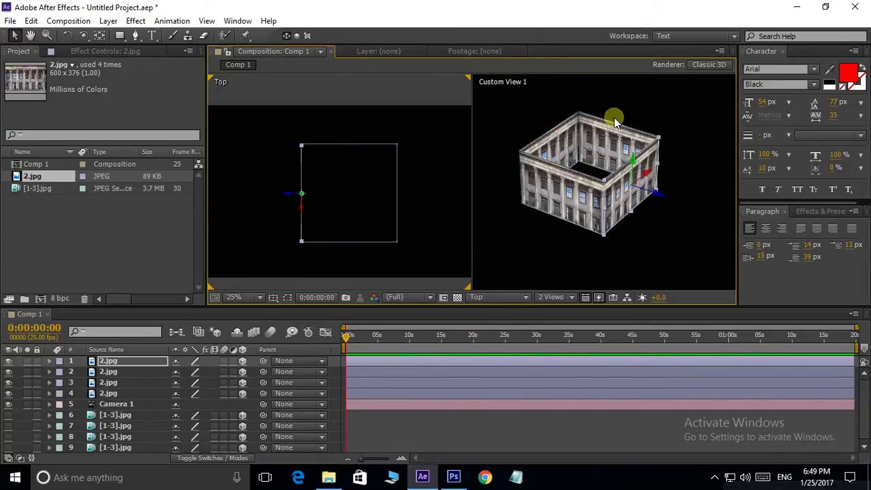
Step: Select all four 2.jpg walls and duplicate them twice, stacking each copied set directly above the previous one to form three storeys
{"action": "left_click_drag", "start_coordinate": [646, 243], "coordinate": [626, 272]}
{"action": "scroll", "coordinate": [629, 242], "scroll_direction": "down", "scroll_amount": 2}
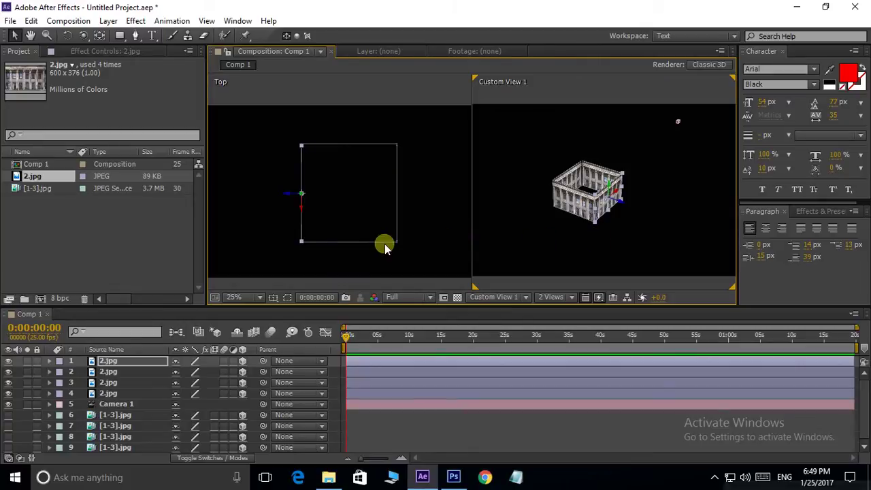
{"action": "left_click_drag", "start_coordinate": [545, 152], "coordinate": [653, 246]}
{"action": "left_click_drag", "start_coordinate": [612, 197], "coordinate": [607, 214]}
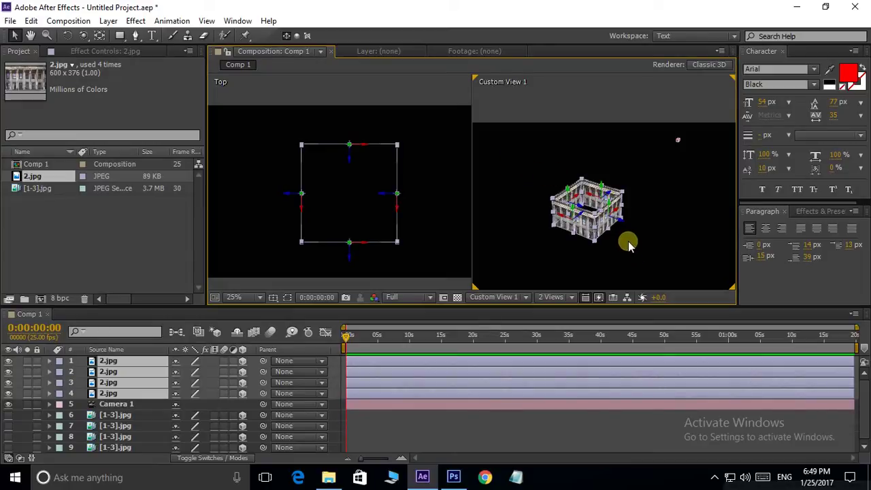
{"action": "key", "text": "ctrl+d"}
{"action": "left_click_drag", "start_coordinate": [603, 189], "coordinate": [604, 140]}
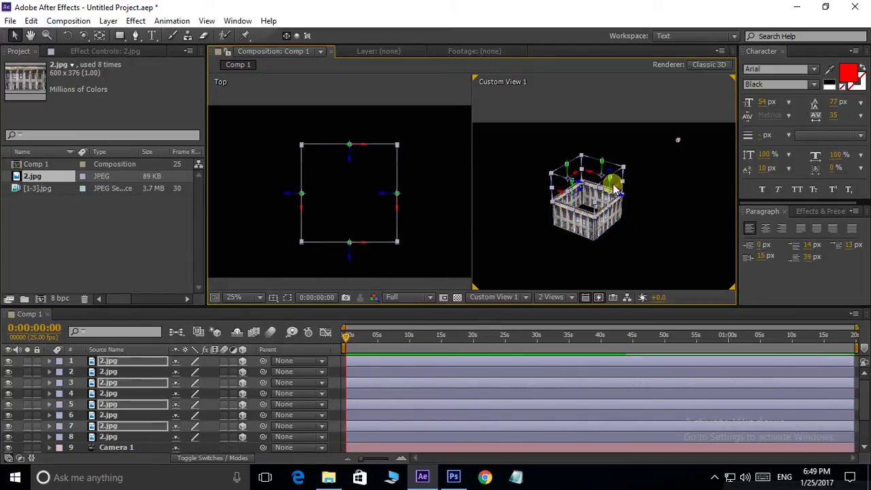
{"action": "key", "text": "ctrl+d"}
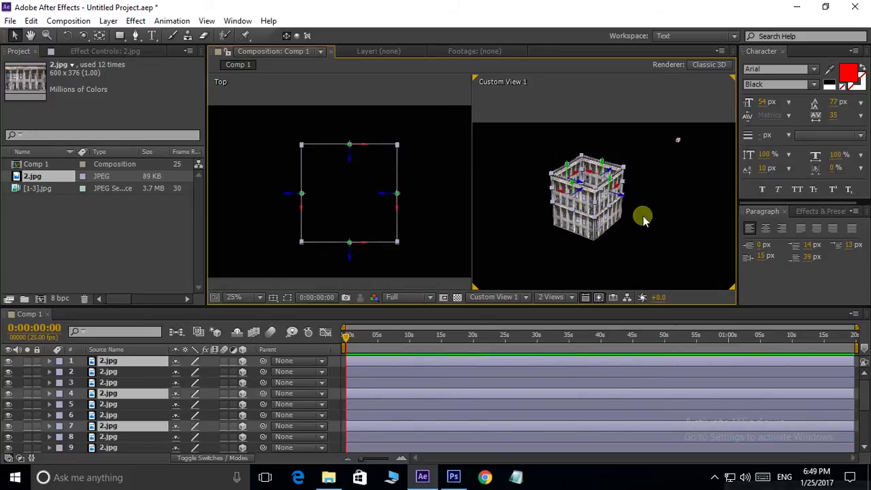
{"action": "left_click_drag", "start_coordinate": [604, 164], "coordinate": [603, 109]}
{"action": "mouse_move", "coordinate": [627, 182]}
{"action": "left_mouse_down"}
{"action": "mouse_move", "coordinate": [626, 219]}
{"action": "mouse_move", "coordinate": [627, 188]}
{"action": "left_mouse_up"}
Step: Inspect the three-storey building from different angles in Custom View 1 and hide all the 2.jpg layers and Camera 1
{"action": "left_click_drag", "start_coordinate": [648, 221], "coordinate": [635, 169]}
{"action": "scroll", "coordinate": [651, 216], "scroll_direction": "up", "scroll_amount": 2}
{"action": "key", "text": "c"}
{"action": "mouse_move", "coordinate": [628, 200]}
{"action": "left_mouse_down"}
{"action": "mouse_move", "coordinate": [567, 210]}
{"action": "mouse_move", "coordinate": [587, 188]}
{"action": "mouse_move", "coordinate": [613, 194]}
{"action": "mouse_move", "coordinate": [590, 197]}
{"action": "mouse_move", "coordinate": [621, 198]}
{"action": "left_mouse_up"}
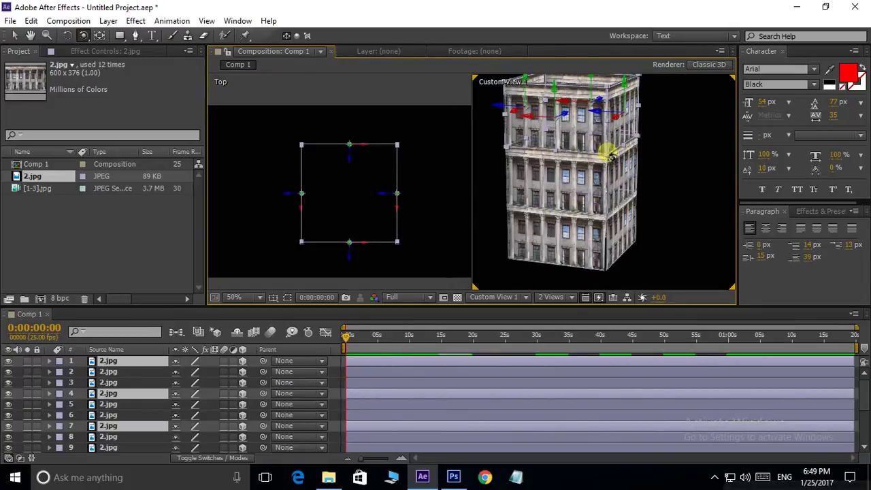
{"action": "left_click_drag", "start_coordinate": [606, 151], "coordinate": [586, 227]}
{"action": "scroll", "coordinate": [585, 227], "scroll_direction": "down", "scroll_amount": 1}
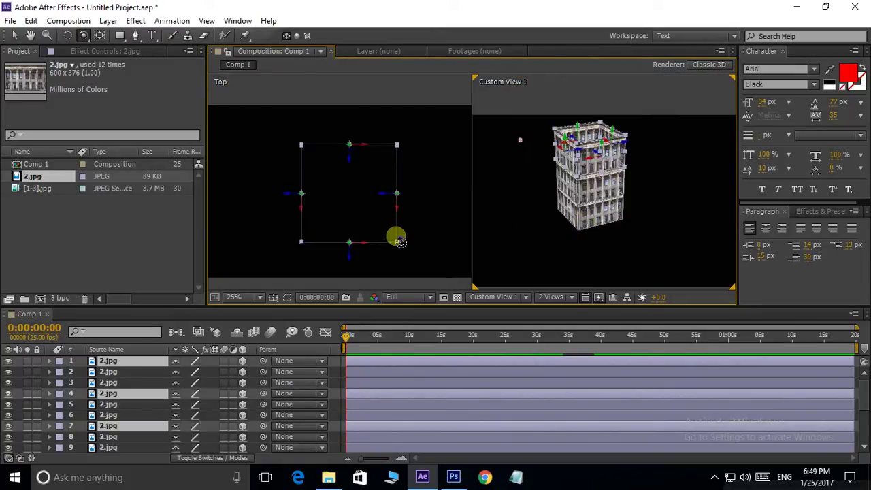
{"action": "left_click", "coordinate": [39, 201]}
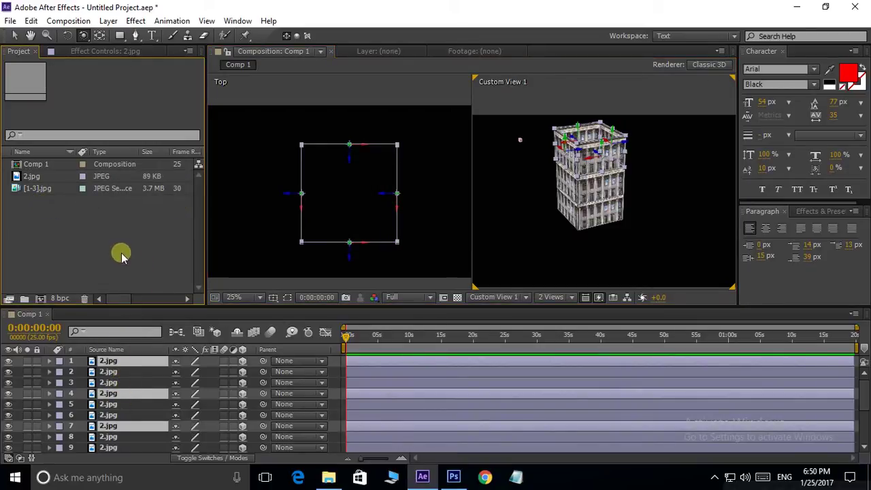
{"action": "left_click", "coordinate": [9, 350]}
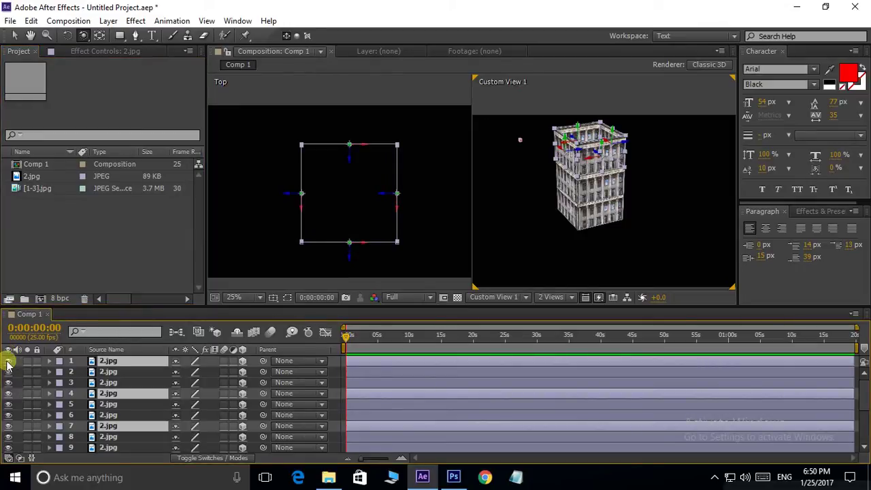
{"action": "left_click_drag", "start_coordinate": [6, 463], "coordinate": [7, 464]}
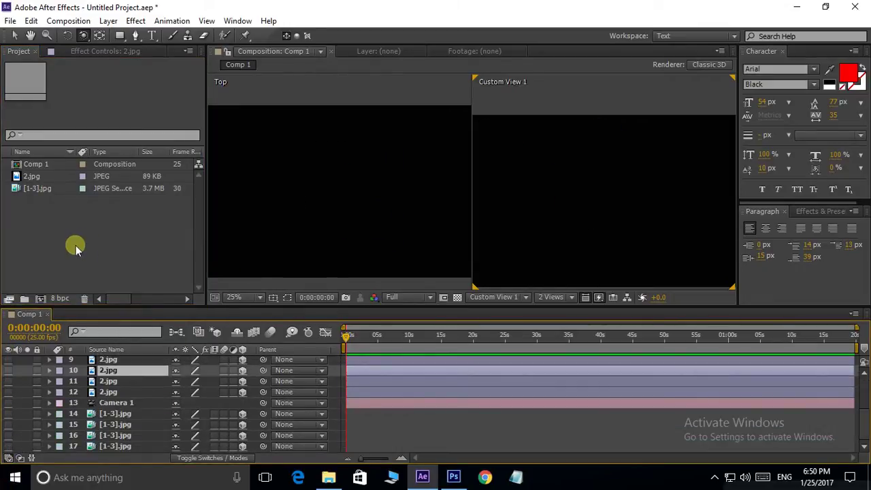
Step: Import 3.jpg from the image folder and add it to the composition as a 3D layer
{"action": "left_click", "coordinate": [327, 478]}
{"action": "left_click", "coordinate": [165, 195]}
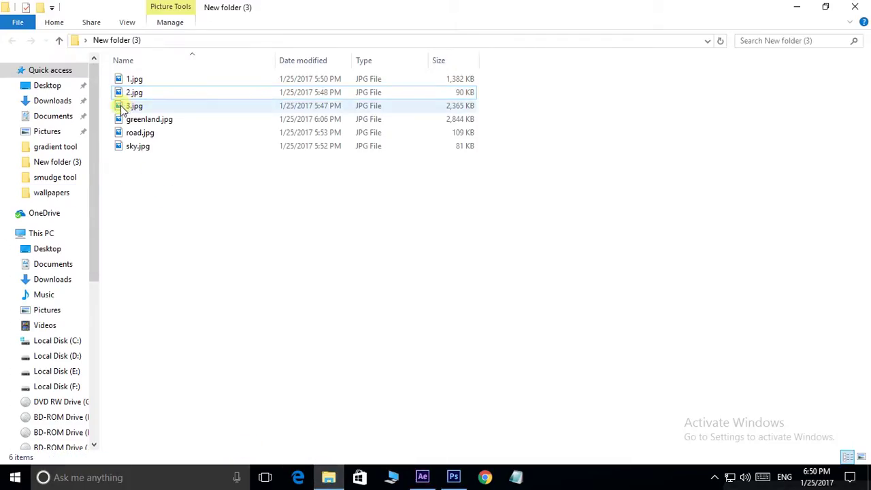
{"action": "left_click_drag", "start_coordinate": [122, 109], "coordinate": [118, 260]}
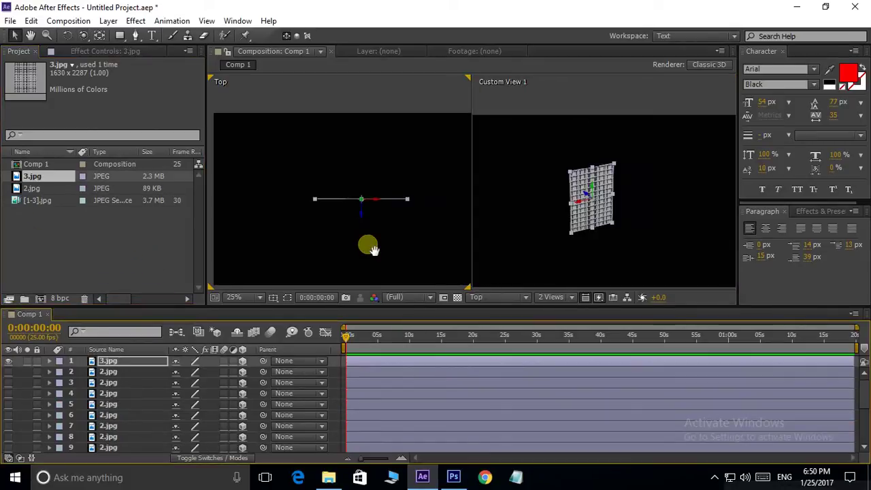
Step: Duplicate the 3.jpg layer twice and space the three walls along Z, one in front, one behind and one midway
{"action": "scroll", "coordinate": [369, 227], "scroll_direction": "down", "scroll_amount": 1}
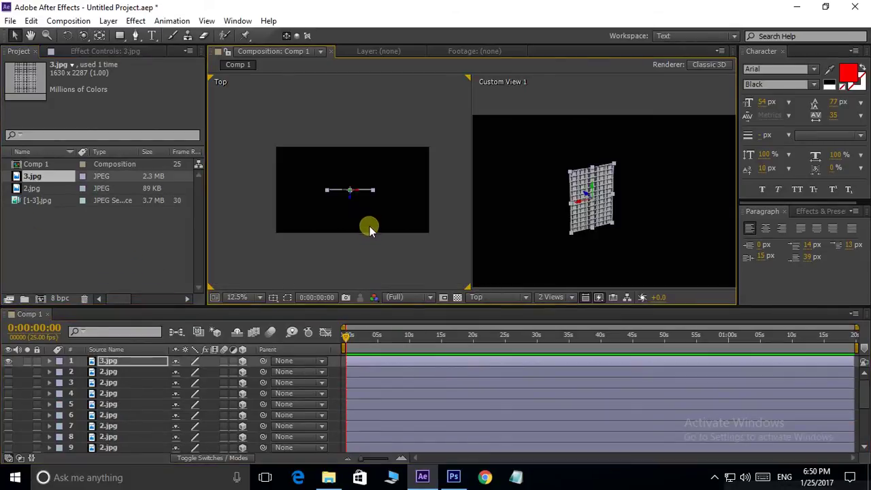
{"action": "scroll", "coordinate": [368, 223], "scroll_direction": "up", "scroll_amount": 1}
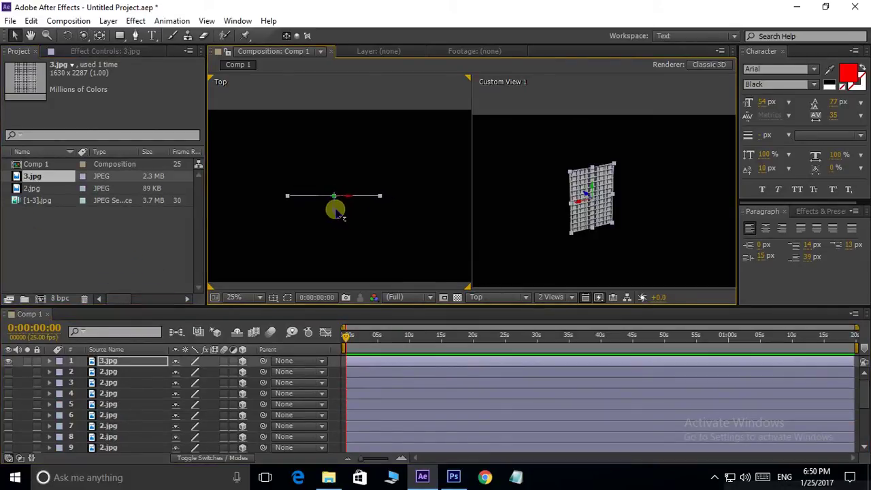
{"action": "left_click_drag", "start_coordinate": [334, 213], "coordinate": [336, 235]}
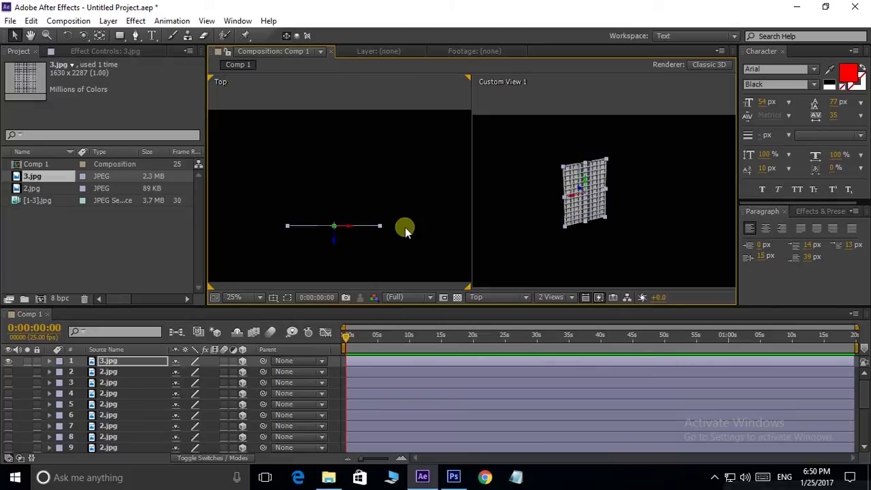
{"action": "key", "text": "ctrl+d"}
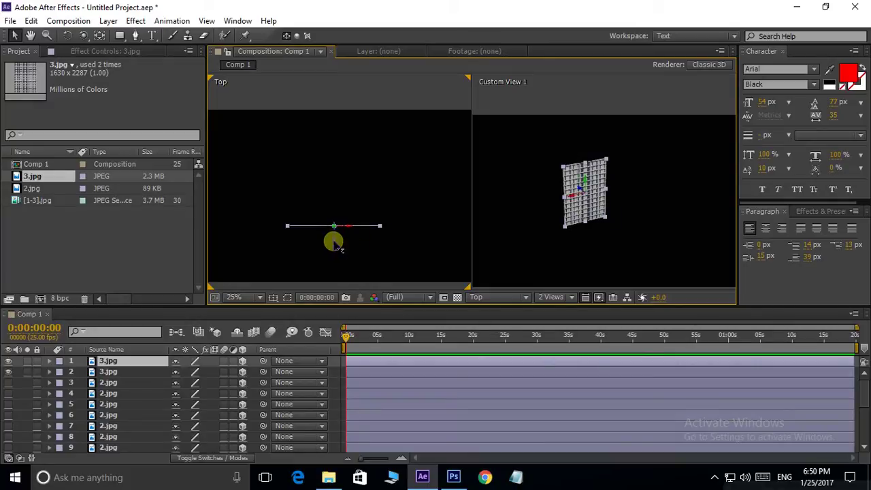
{"action": "left_click_drag", "start_coordinate": [333, 243], "coordinate": [341, 181]}
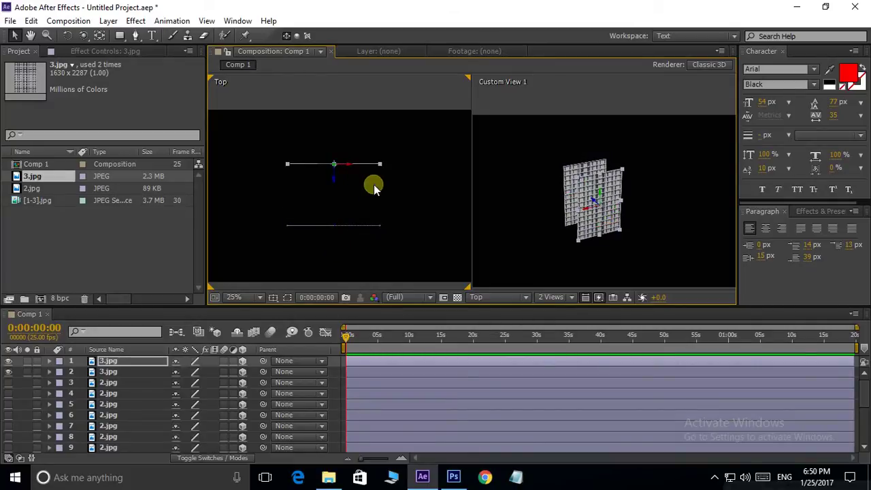
{"action": "key", "text": "ctrl+d"}
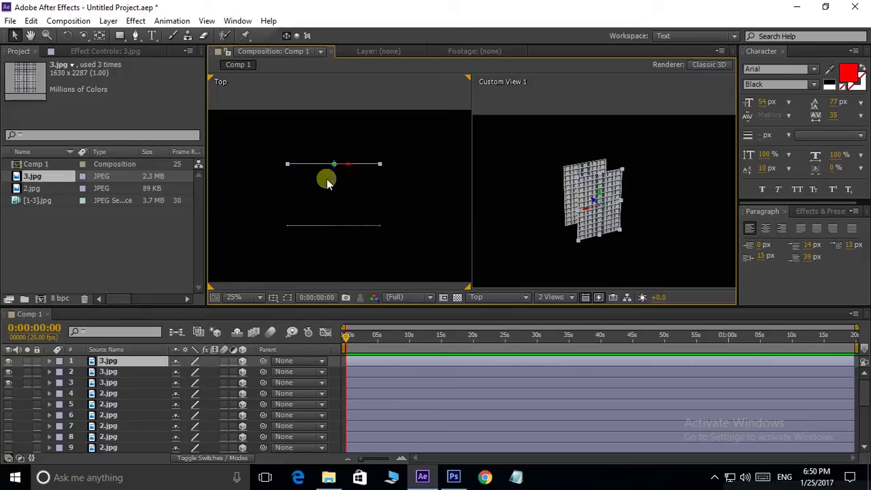
{"action": "mouse_move", "coordinate": [334, 181]}
{"action": "left_mouse_down"}
{"action": "mouse_move", "coordinate": [331, 211]}
{"action": "mouse_move", "coordinate": [329, 193]}
{"action": "left_mouse_up"}
Step: Rotate the middle 3.jpg wall 90° on Y, move it to one end of the other walls, and place a duplicate at the opposite end
{"action": "key", "text": "ctrl+shift+r"}
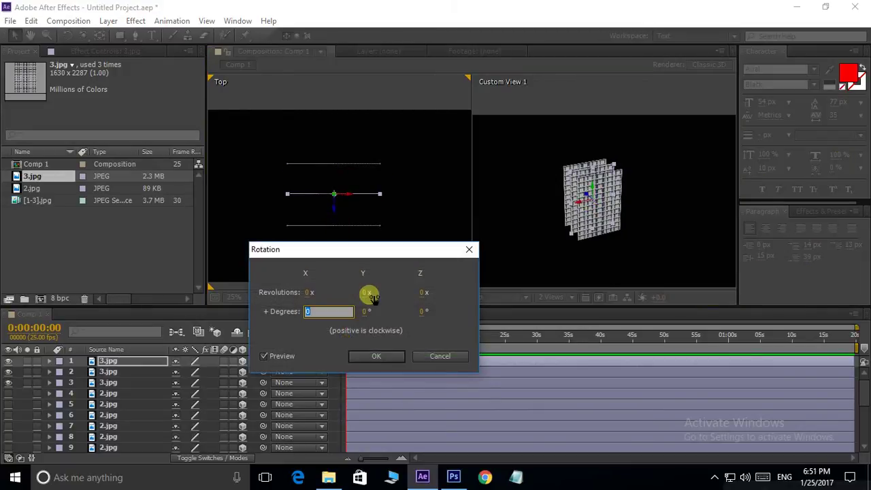
{"action": "type", "text": "90"}
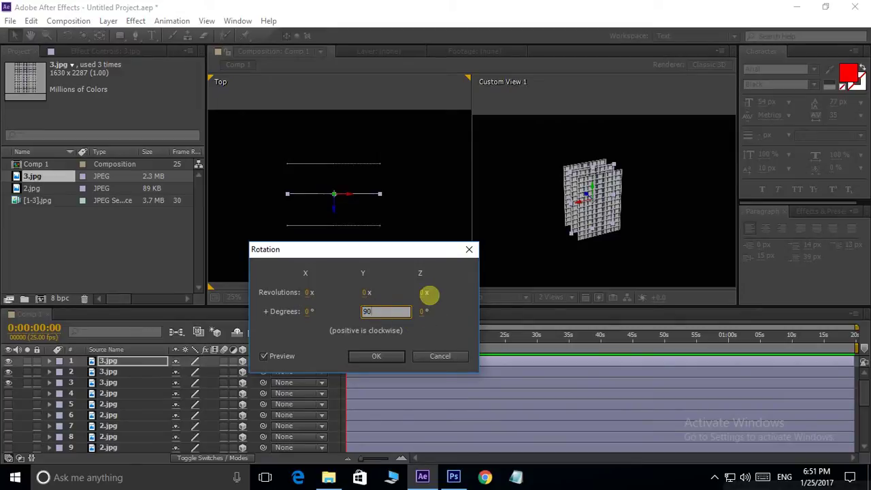
{"action": "left_click", "coordinate": [376, 356]}
{"action": "left_click_drag", "start_coordinate": [321, 195], "coordinate": [366, 195]}
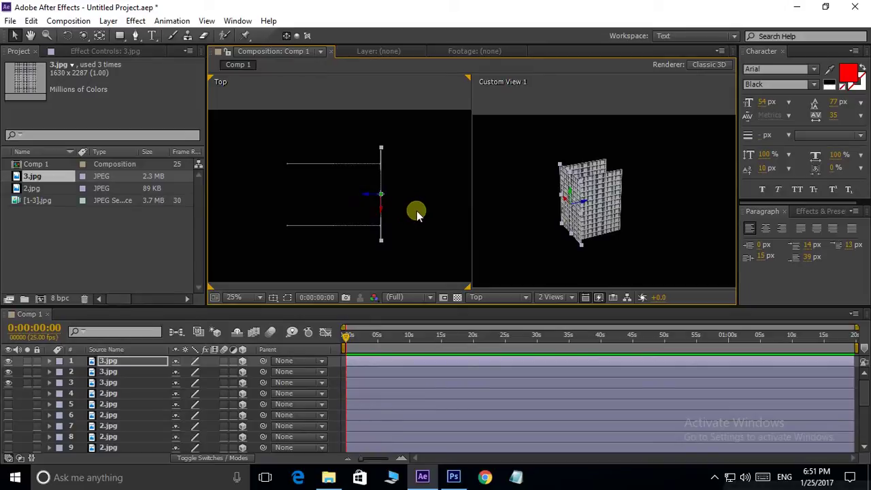
{"action": "key", "text": "ctrl+d"}
{"action": "left_click_drag", "start_coordinate": [350, 195], "coordinate": [272, 194]}
Step: Move the front and back 3.jpg walls outward along Z to the ends of the side walls, closing the box
{"action": "left_click", "coordinate": [348, 165]}
{"action": "mouse_move", "coordinate": [348, 165]}
{"action": "left_mouse_down"}
{"action": "mouse_move", "coordinate": [332, 181]}
{"action": "mouse_move", "coordinate": [347, 152]}
{"action": "mouse_move", "coordinate": [333, 181]}
{"action": "mouse_move", "coordinate": [337, 163]}
{"action": "left_mouse_up"}
{"action": "left_click", "coordinate": [342, 227]}
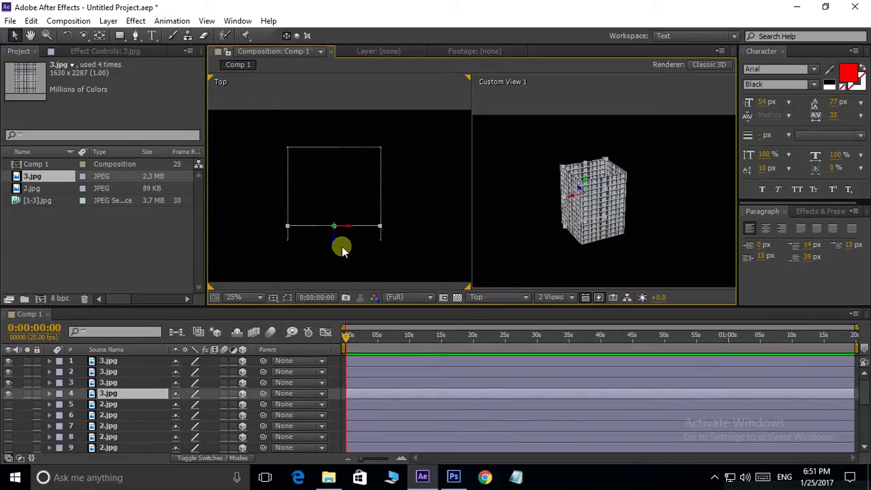
{"action": "left_click_drag", "start_coordinate": [333, 239], "coordinate": [337, 253]}
{"action": "key", "text": "Return"}
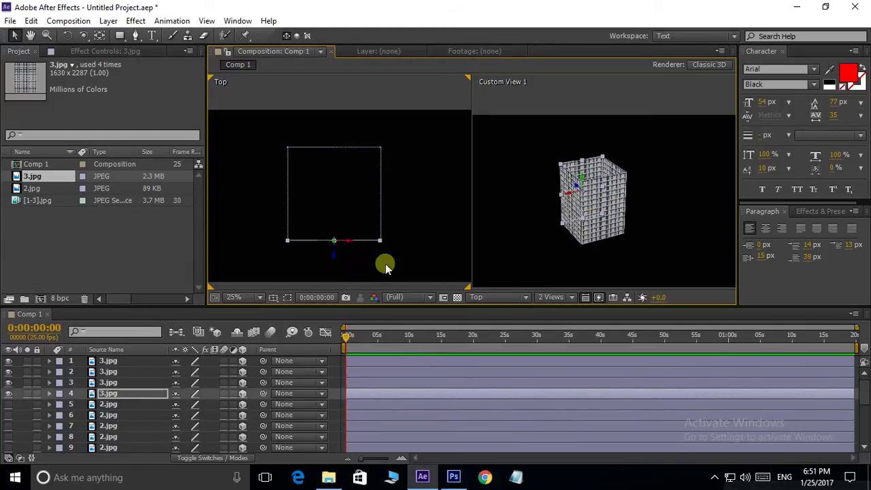
Step: Make the hidden 2.jpg and [1-3].jpg building layers visible again alongside the 3.jpg box
{"action": "left_click", "coordinate": [605, 248]}
{"action": "scroll", "coordinate": [600, 206], "scroll_direction": "up", "scroll_amount": 2}
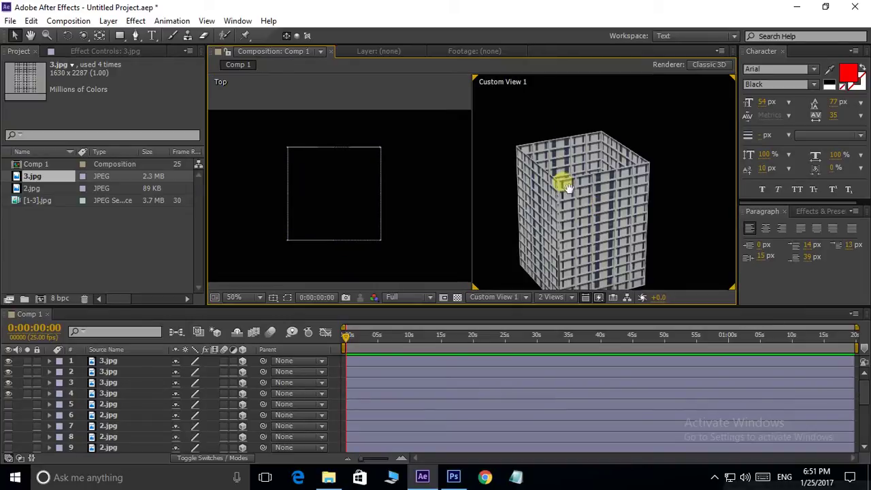
{"action": "left_click_drag", "start_coordinate": [563, 184], "coordinate": [569, 166]}
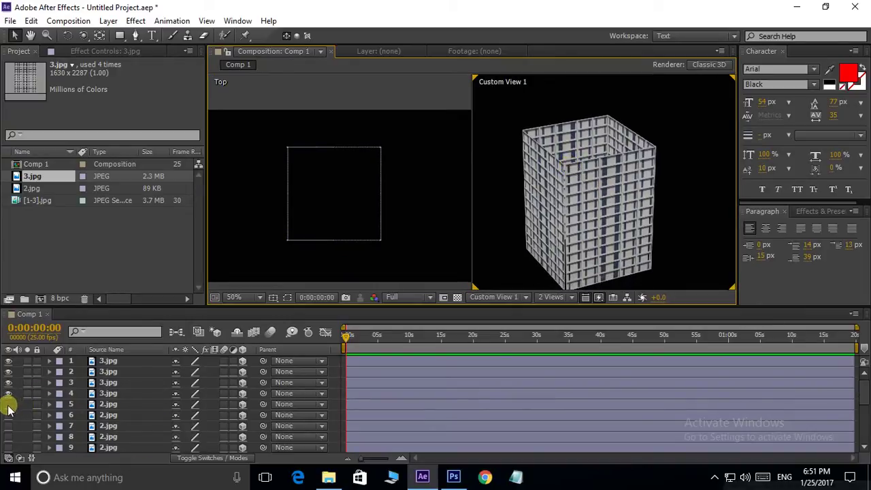
{"action": "scroll", "coordinate": [8, 409], "scroll_direction": "down", "scroll_amount": 4}
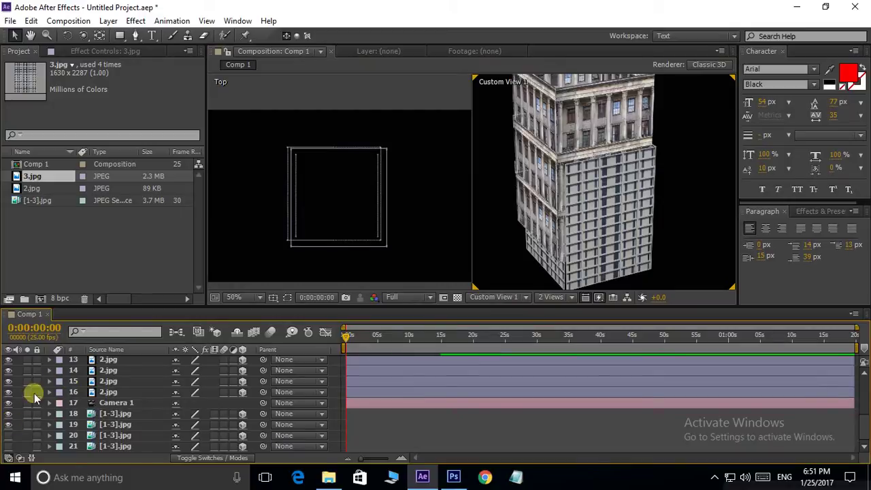
{"action": "left_click", "coordinate": [8, 435]}
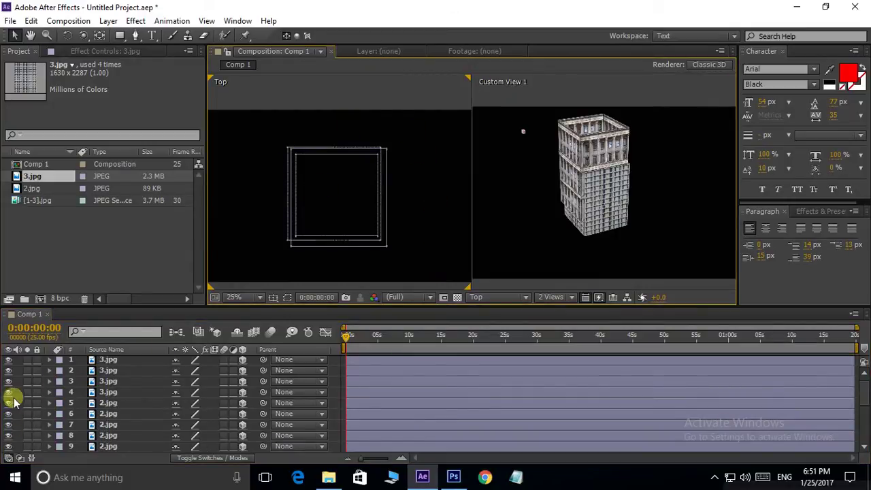
Step: Hide the four 3.jpg layers and 2.jpg layers 5 to 15 to isolate the [1-3].jpg building
{"action": "scroll", "coordinate": [54, 400], "scroll_direction": "up", "scroll_amount": 1}
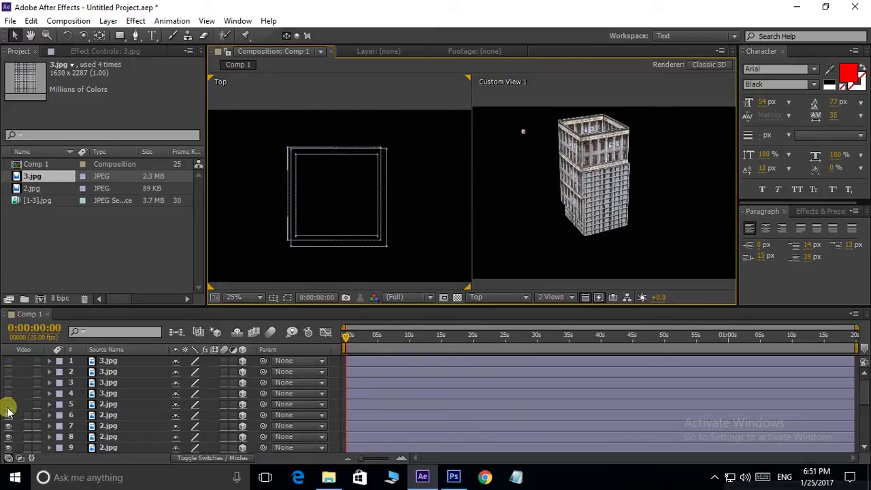
{"action": "left_click_drag", "start_coordinate": [9, 446], "coordinate": [9, 449]}
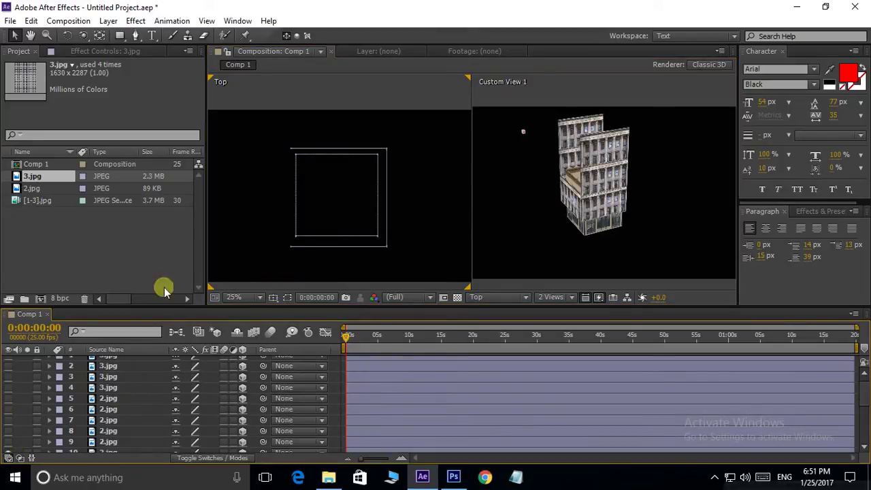
{"action": "scroll", "coordinate": [54, 402], "scroll_direction": "down", "scroll_amount": 3}
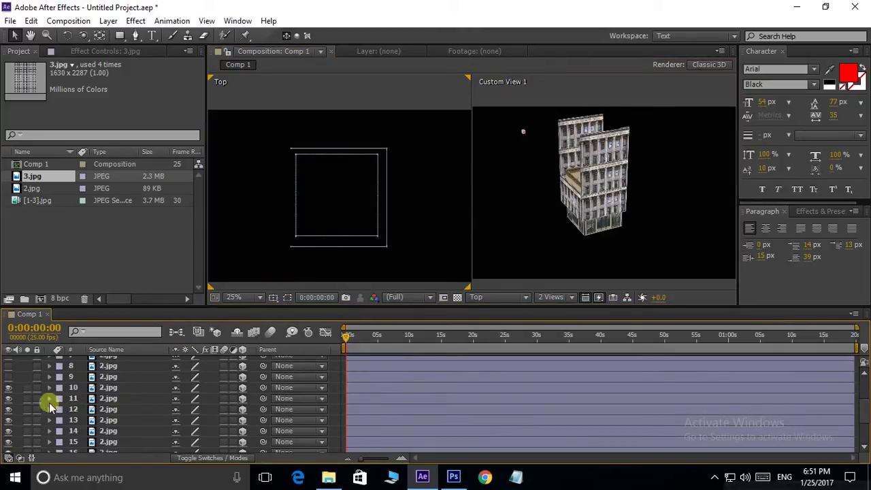
{"action": "left_click", "coordinate": [9, 398]}
{"action": "left_click", "coordinate": [8, 410]}
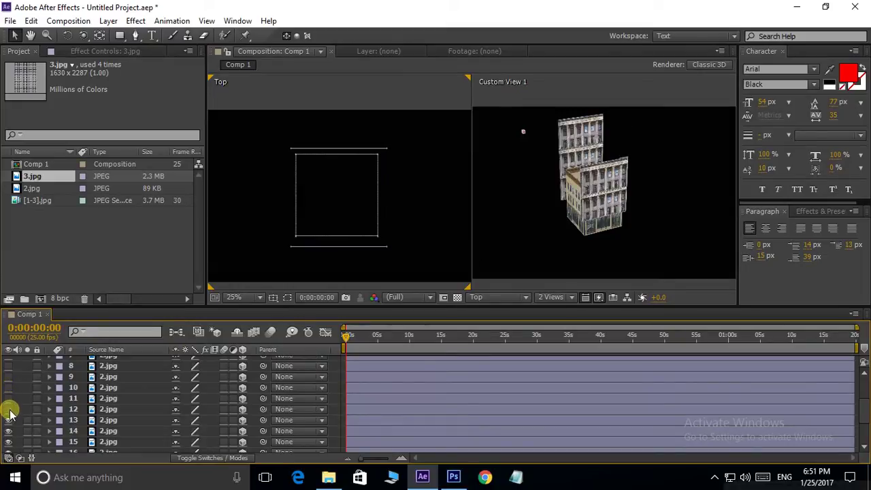
{"action": "left_click", "coordinate": [9, 421]}
{"action": "left_click", "coordinate": [9, 424]}
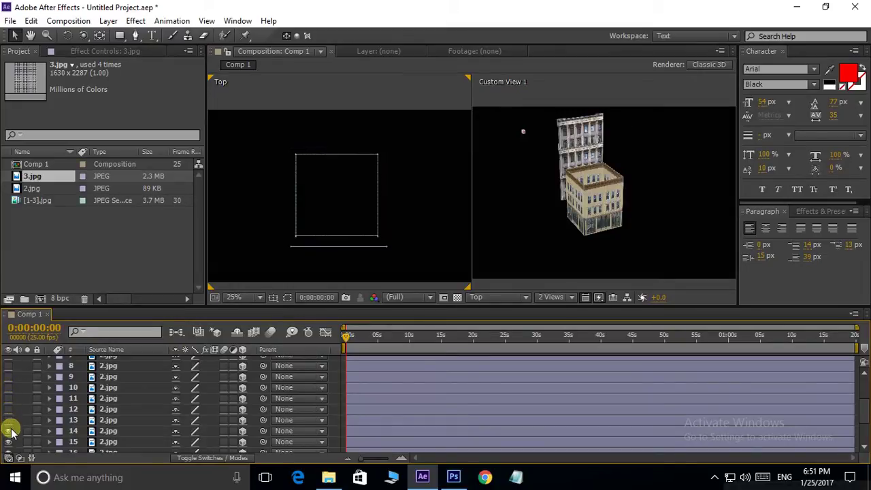
{"action": "left_click", "coordinate": [10, 432]}
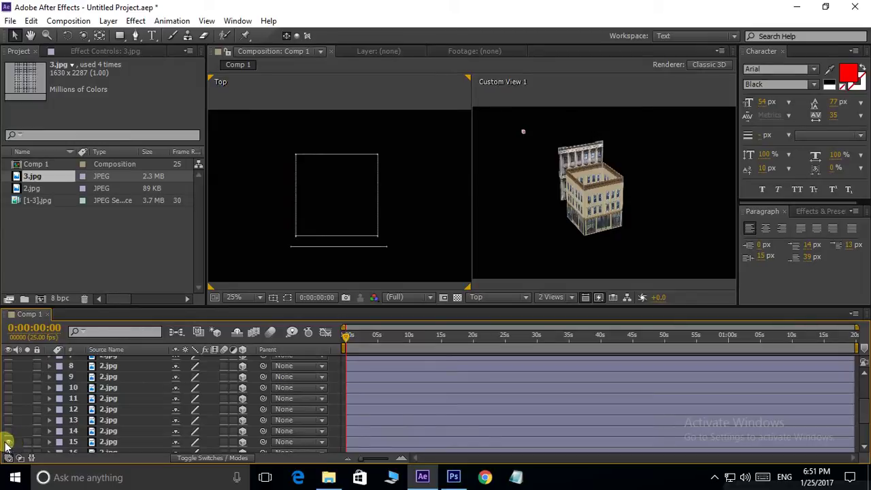
{"action": "left_click", "coordinate": [7, 443]}
Step: Select the four [1-3].jpg walls and move the building backward along Z and sideways along X, clear of the 2.jpg building
{"action": "left_click_drag", "start_coordinate": [278, 132], "coordinate": [398, 238]}
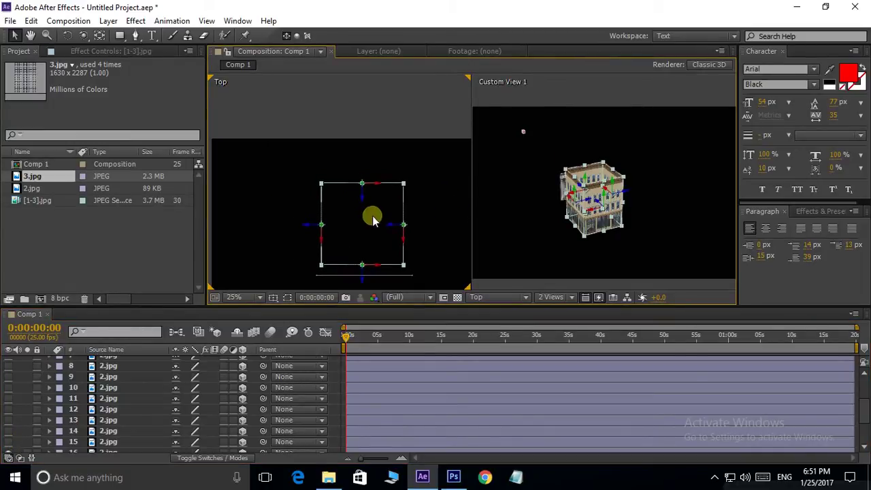
{"action": "left_click_drag", "start_coordinate": [367, 199], "coordinate": [378, 113]}
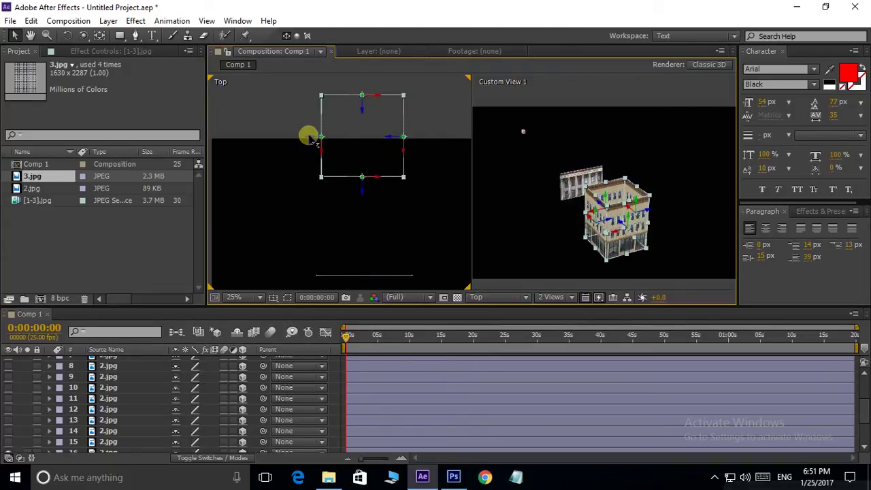
{"action": "left_click_drag", "start_coordinate": [308, 136], "coordinate": [381, 128]}
{"action": "key", "text": "comma"}
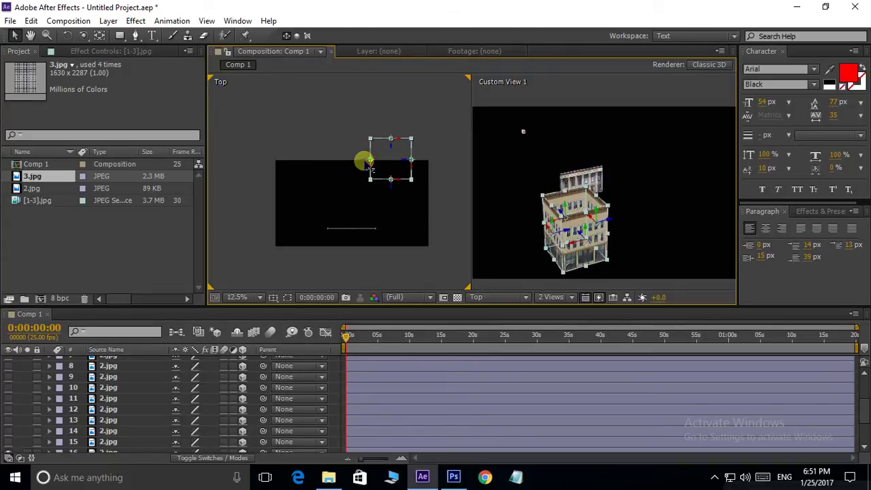
{"action": "left_click_drag", "start_coordinate": [366, 161], "coordinate": [387, 157]}
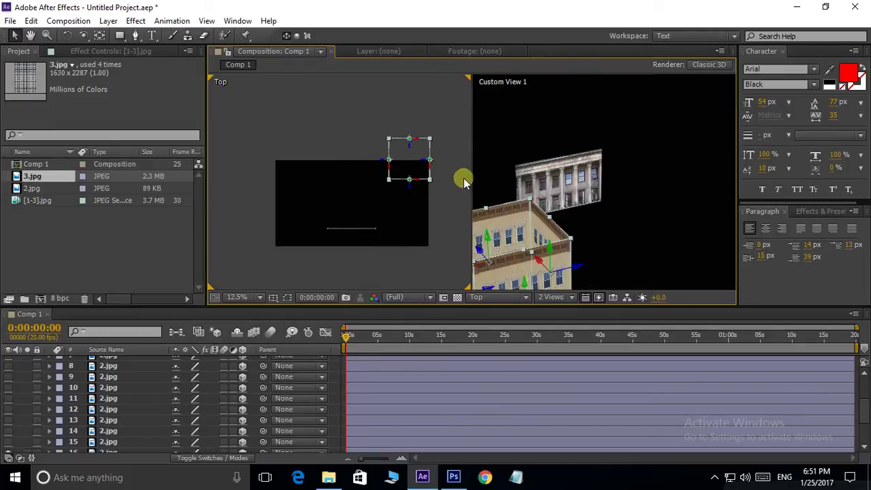
{"action": "left_click_drag", "start_coordinate": [464, 182], "coordinate": [447, 171]}
Step: Show all the hidden 2.jpg layers again while keeping the 3.jpg layers hidden
{"action": "scroll", "coordinate": [101, 390], "scroll_direction": "up", "scroll_amount": 3}
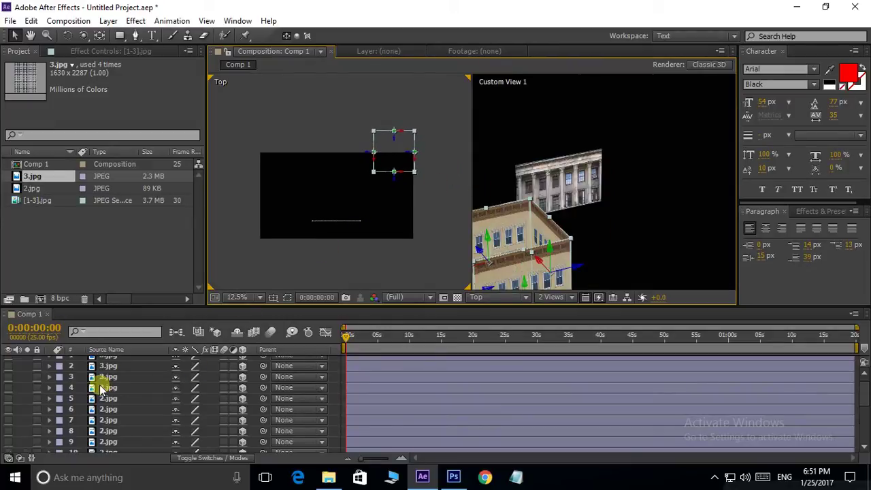
{"action": "scroll", "coordinate": [101, 390], "scroll_direction": "up", "scroll_amount": 1}
{"action": "scroll", "coordinate": [104, 374], "scroll_direction": "down", "scroll_amount": 4}
{"action": "scroll", "coordinate": [105, 383], "scroll_direction": "up", "scroll_amount": 1}
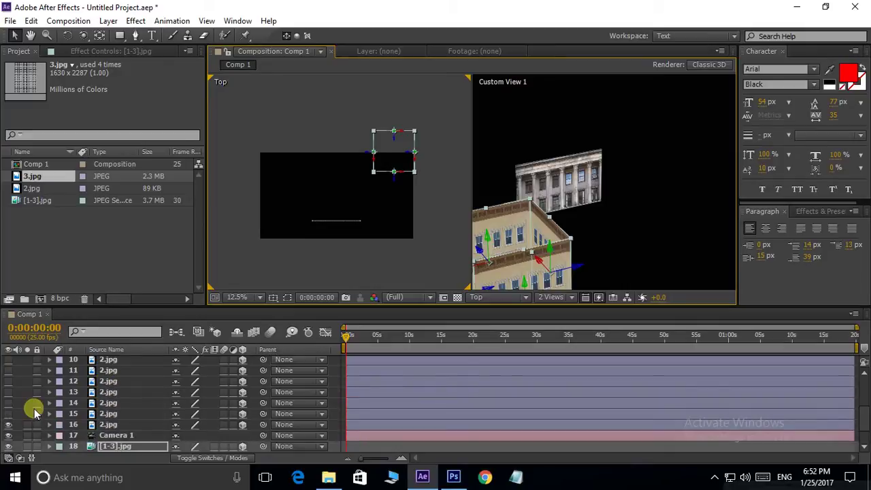
{"action": "left_click", "coordinate": [9, 403]}
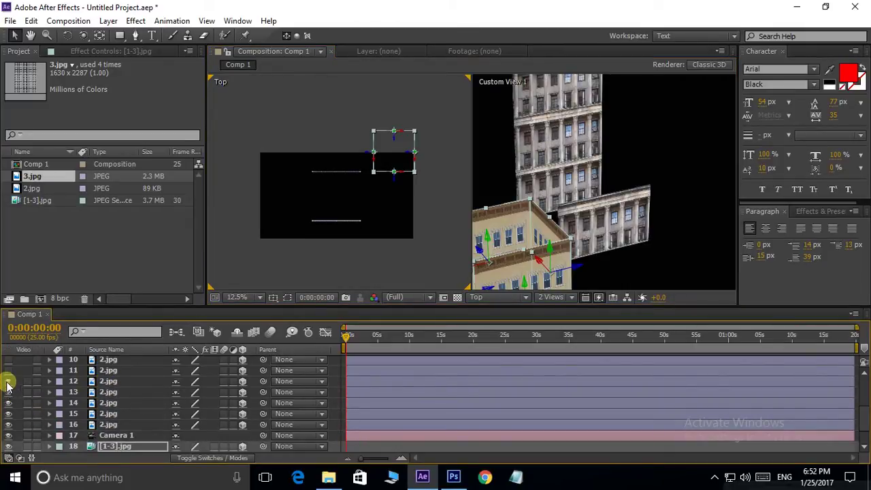
{"action": "left_click", "coordinate": [34, 368]}
{"action": "scroll", "coordinate": [36, 373], "scroll_direction": "up", "scroll_amount": 1}
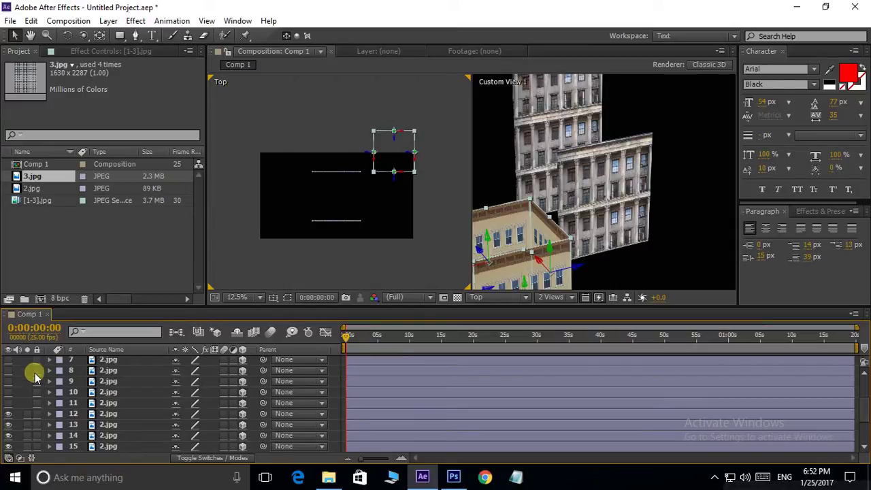
{"action": "left_click", "coordinate": [9, 403]}
{"action": "left_click", "coordinate": [8, 393]}
{"action": "left_click", "coordinate": [9, 381]}
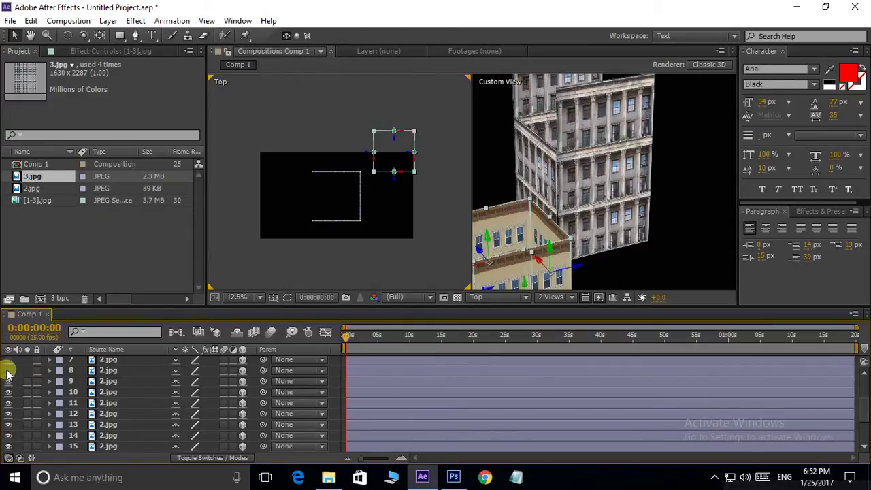
{"action": "left_click", "coordinate": [8, 370]}
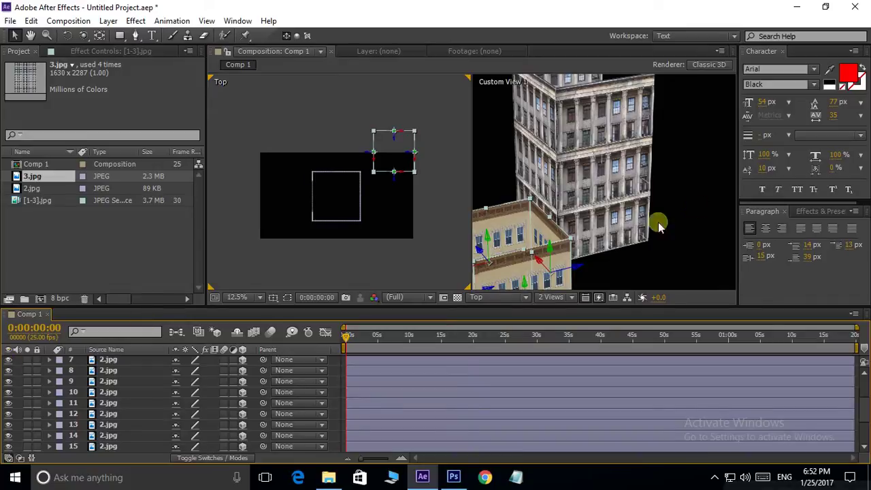
{"action": "scroll", "coordinate": [136, 389], "scroll_direction": "up", "scroll_amount": 1}
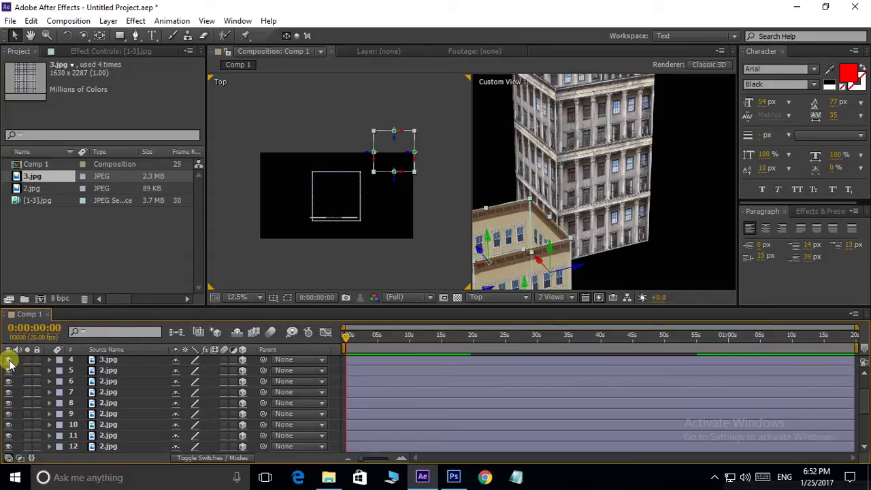
{"action": "left_click_drag", "start_coordinate": [581, 167], "coordinate": [587, 206]}
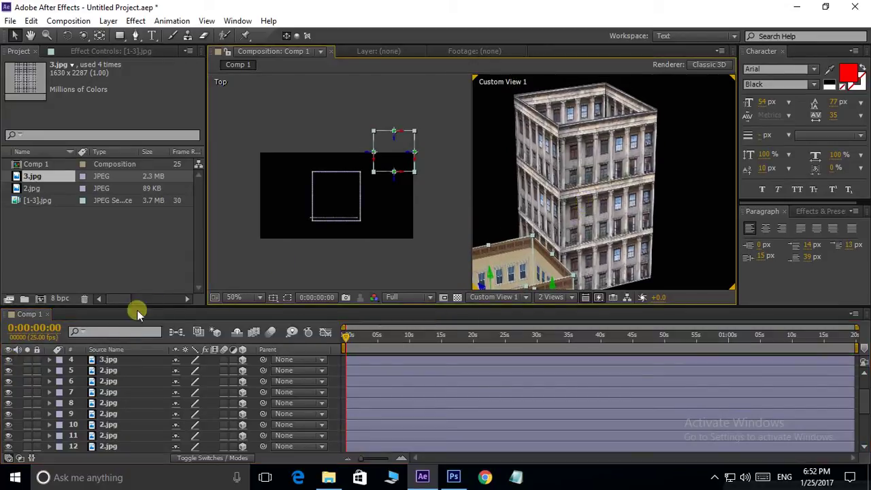
{"action": "left_click", "coordinate": [8, 361]}
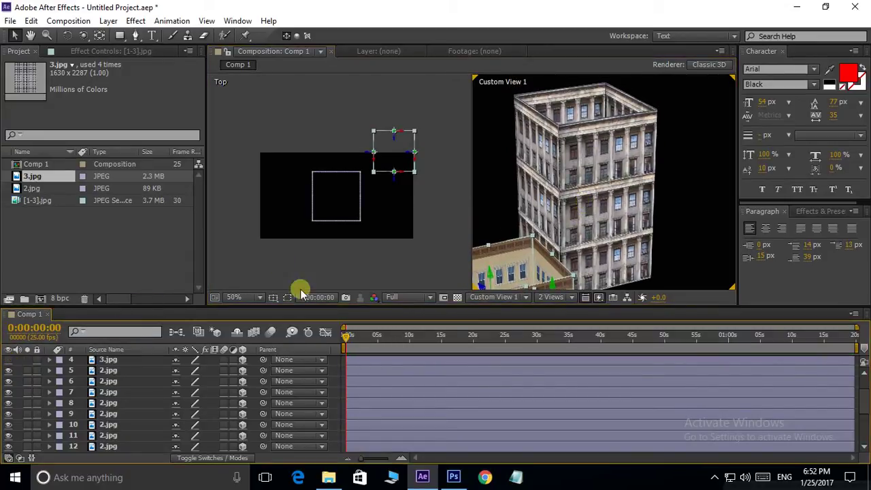
Step: Select all walls of the 2.jpg building and move it backward along Z, beside the [1-3].jpg building
{"action": "left_click", "coordinate": [349, 185]}
{"action": "mouse_move", "coordinate": [348, 183]}
{"action": "left_mouse_down"}
{"action": "mouse_move", "coordinate": [359, 162]}
{"action": "mouse_move", "coordinate": [358, 171]}
{"action": "left_mouse_up"}
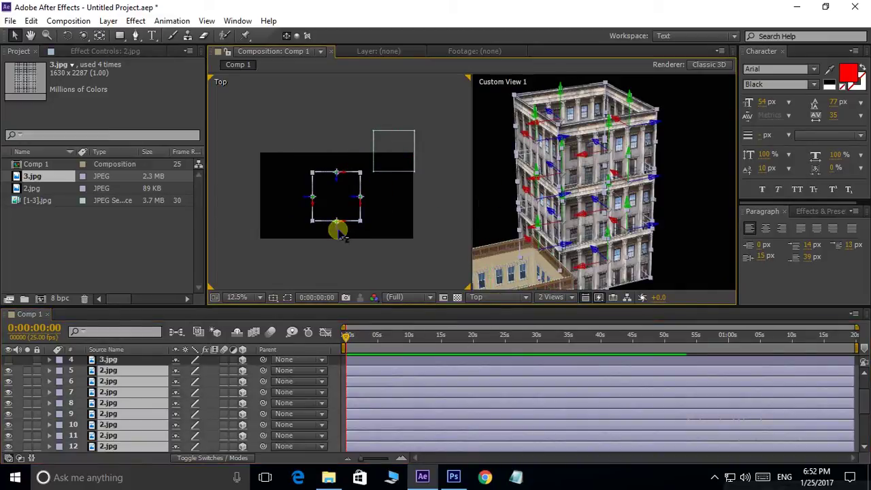
{"action": "left_click_drag", "start_coordinate": [338, 230], "coordinate": [361, 147]}
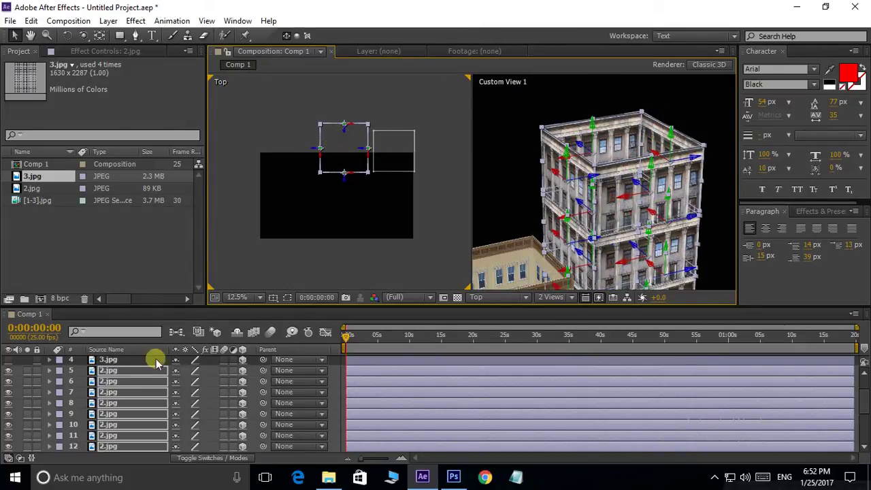
Step: Show the four 3.jpg wall layers again
{"action": "scroll", "coordinate": [80, 390], "scroll_direction": "up", "scroll_amount": 3}
{"action": "left_click", "coordinate": [8, 385]}
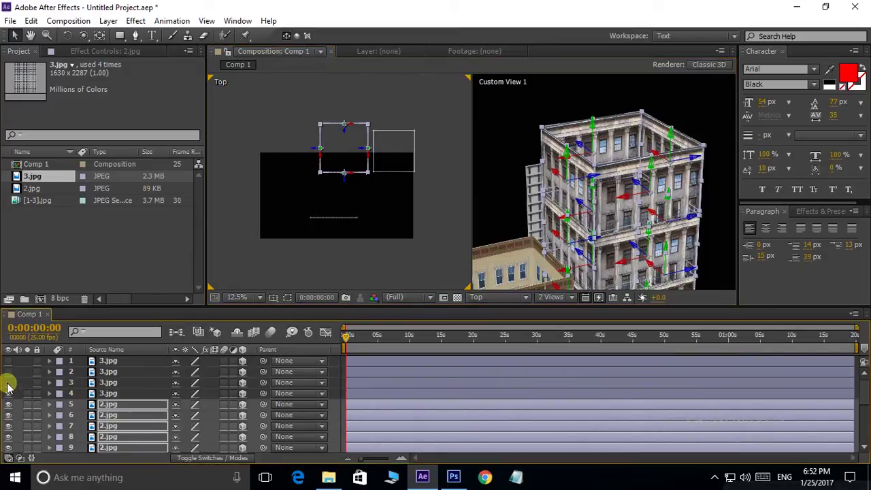
{"action": "left_click_drag", "start_coordinate": [8, 374], "coordinate": [8, 361]}
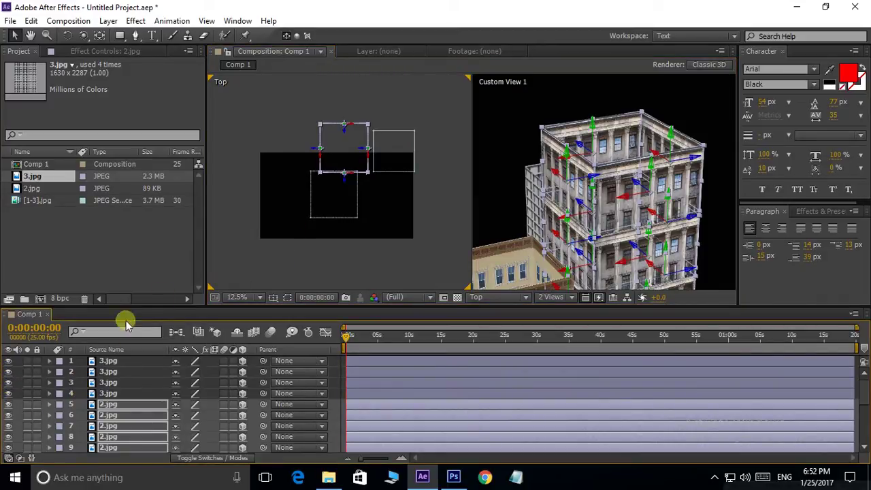
Step: Select the four 3.jpg walls and move them along X and Z into the row, on the free side of the 2.jpg building
{"action": "left_click_drag", "start_coordinate": [293, 236], "coordinate": [315, 179]}
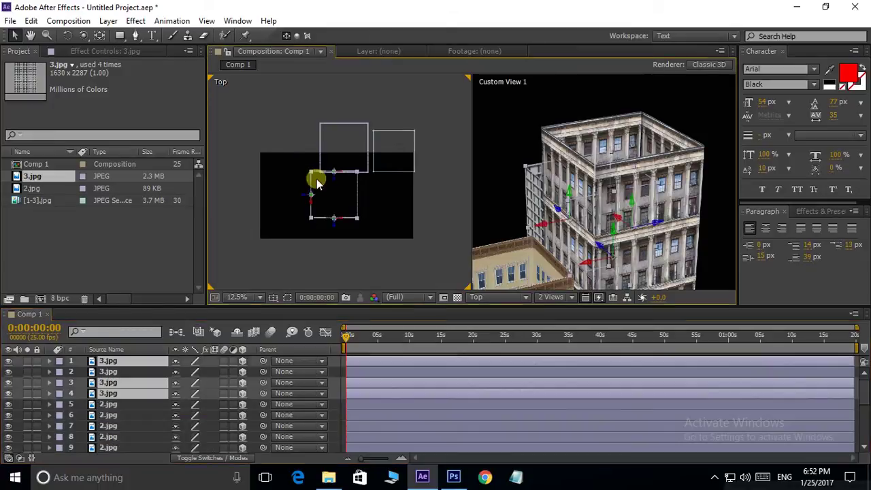
{"action": "left_click", "coordinate": [356, 210], "text": "shift"}
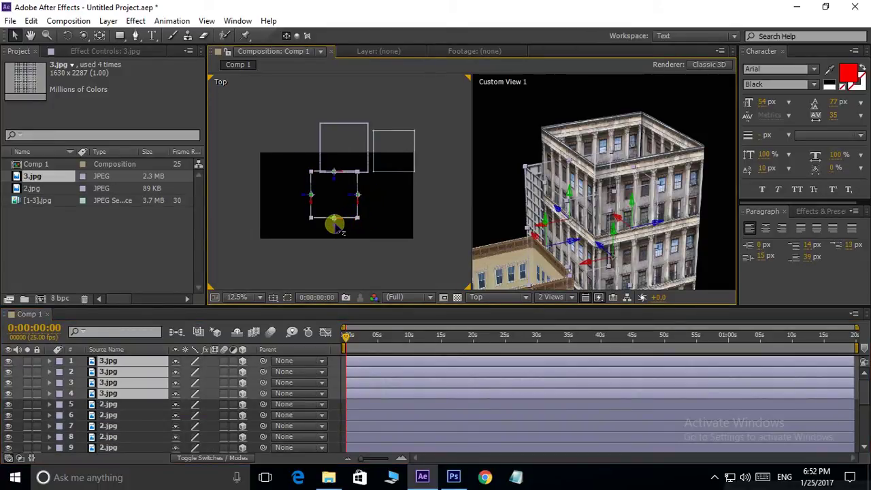
{"action": "left_click_drag", "start_coordinate": [338, 233], "coordinate": [334, 240]}
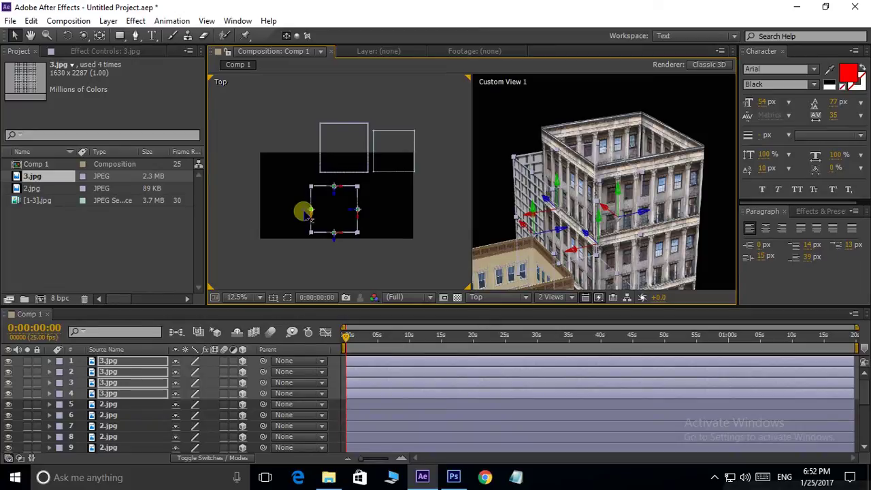
{"action": "left_click_drag", "start_coordinate": [306, 212], "coordinate": [266, 210]}
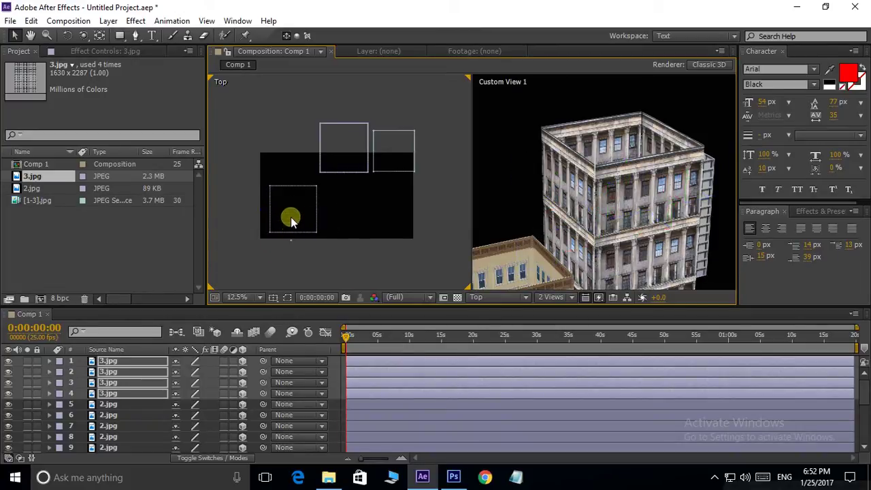
{"action": "left_click", "coordinate": [292, 232]}
{"action": "left_click_drag", "start_coordinate": [240, 253], "coordinate": [326, 183]}
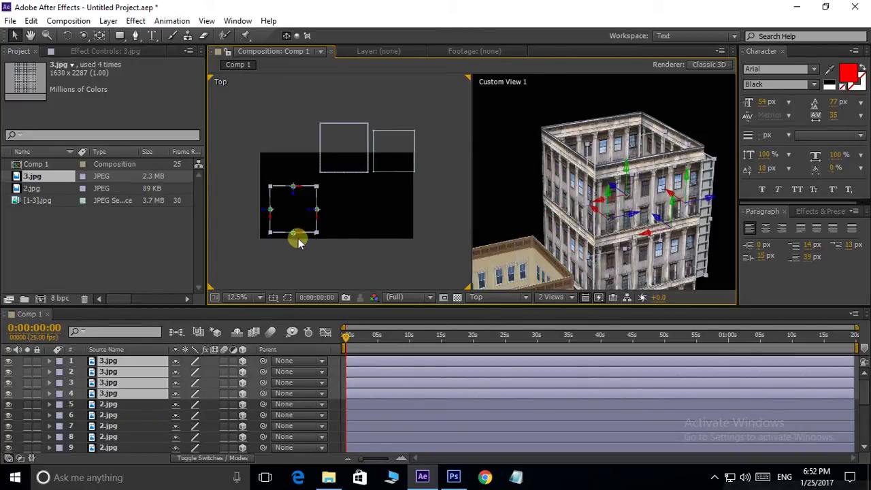
{"action": "left_click_drag", "start_coordinate": [294, 242], "coordinate": [305, 181]}
Step: Duplicate the [1-3].jpg building and move the copy along X to the opposite end of the row, beside the 3.jpg building
{"action": "left_click", "coordinate": [387, 170]}
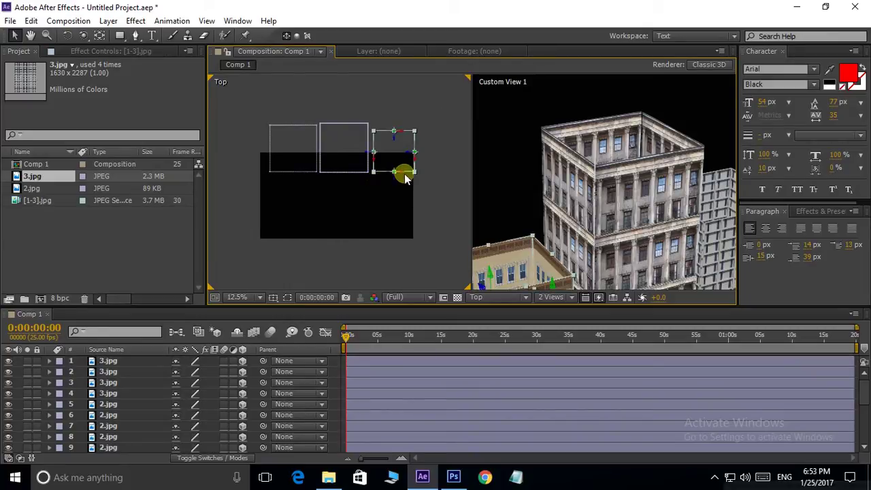
{"action": "left_click_drag", "start_coordinate": [411, 156], "coordinate": [264, 155]}
{"action": "left_click", "coordinate": [383, 254]}
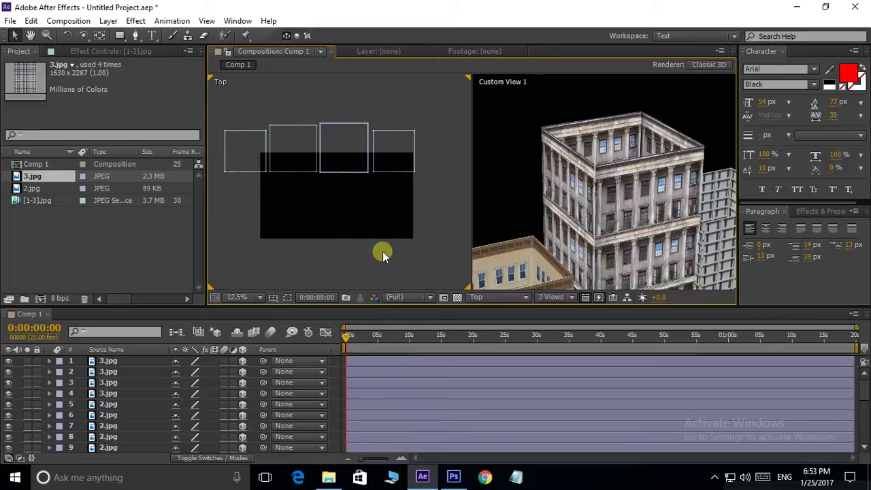
{"action": "scroll", "coordinate": [597, 195], "scroll_direction": "down", "scroll_amount": 2}
{"action": "middle_click", "coordinate": [638, 205]}
{"action": "scroll", "coordinate": [638, 204], "scroll_direction": "up", "scroll_amount": 4}
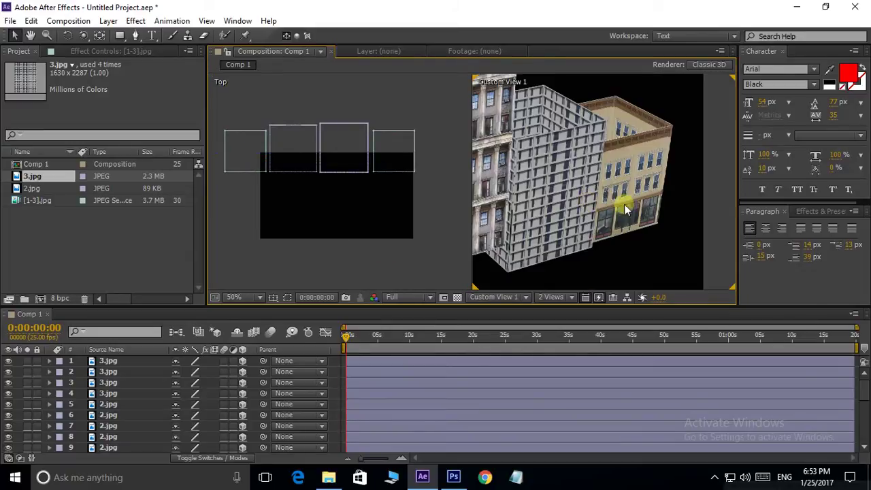
Step: Switch the Top viewport to the Front view
{"action": "left_click_drag", "start_coordinate": [681, 212], "coordinate": [685, 170]}
{"action": "scroll", "coordinate": [638, 235], "scroll_direction": "down", "scroll_amount": 2}
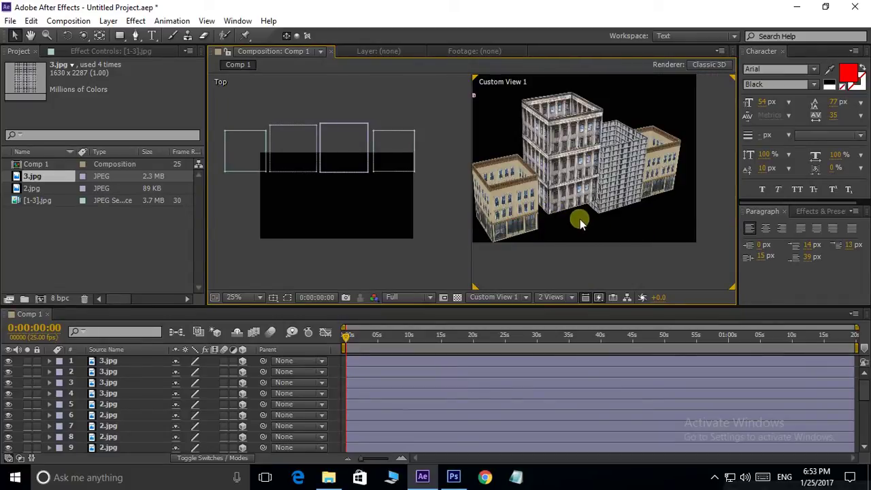
{"action": "left_click", "coordinate": [347, 259]}
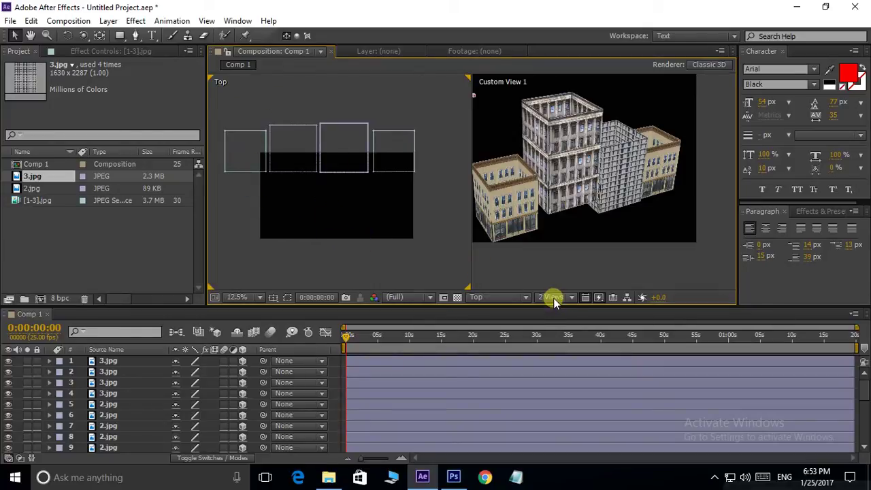
{"action": "left_click", "coordinate": [528, 298]}
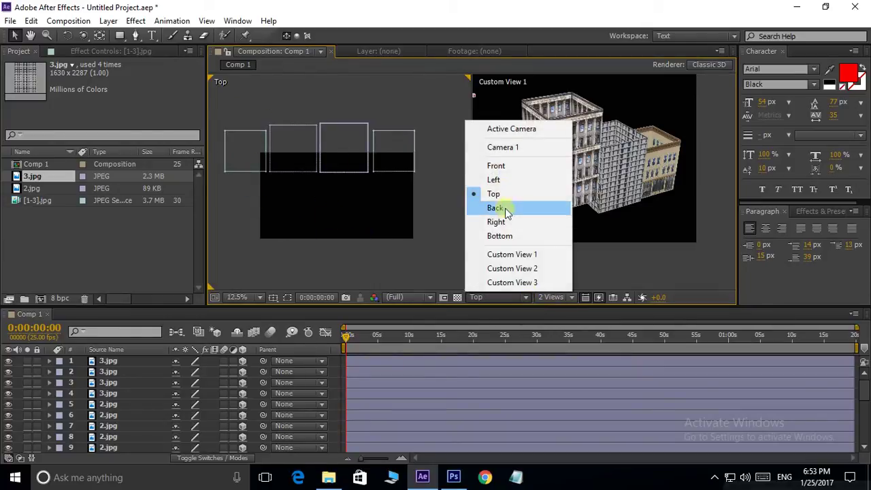
{"action": "left_click", "coordinate": [496, 166]}
{"action": "scroll", "coordinate": [321, 240], "scroll_direction": "down", "scroll_amount": 2}
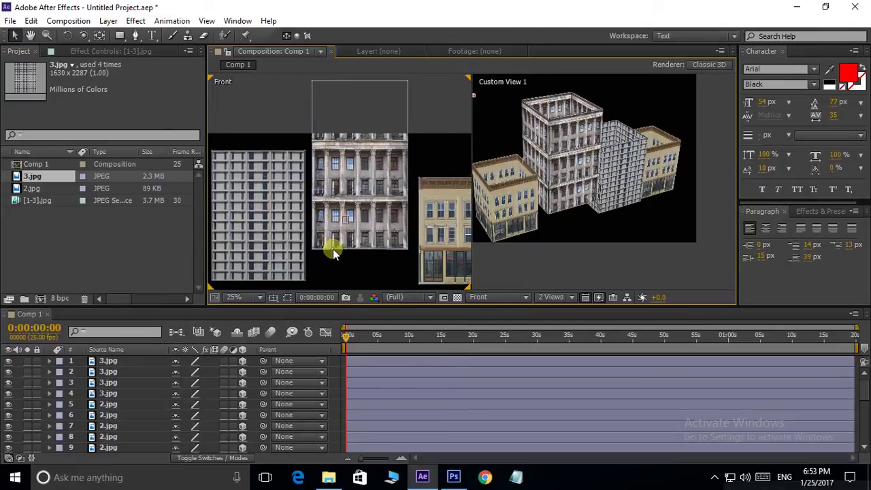
Step: Select all walls of the 2.jpg building and move it down along Y until its base lines up with the [1-3].jpg buildings
{"action": "left_click_drag", "start_coordinate": [361, 166], "coordinate": [361, 227]}
{"action": "scroll", "coordinate": [340, 180], "scroll_direction": "down", "scroll_amount": 1}
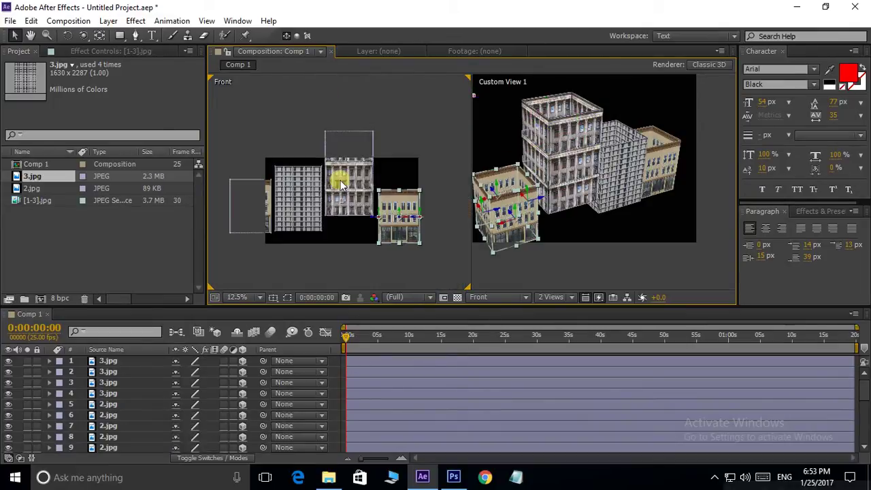
{"action": "left_click_drag", "start_coordinate": [324, 122], "coordinate": [375, 219]}
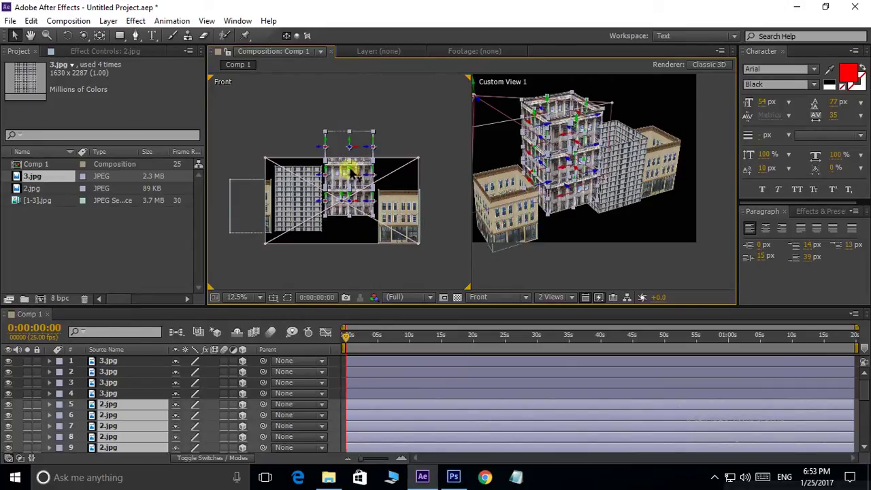
{"action": "left_click_drag", "start_coordinate": [349, 169], "coordinate": [350, 197]}
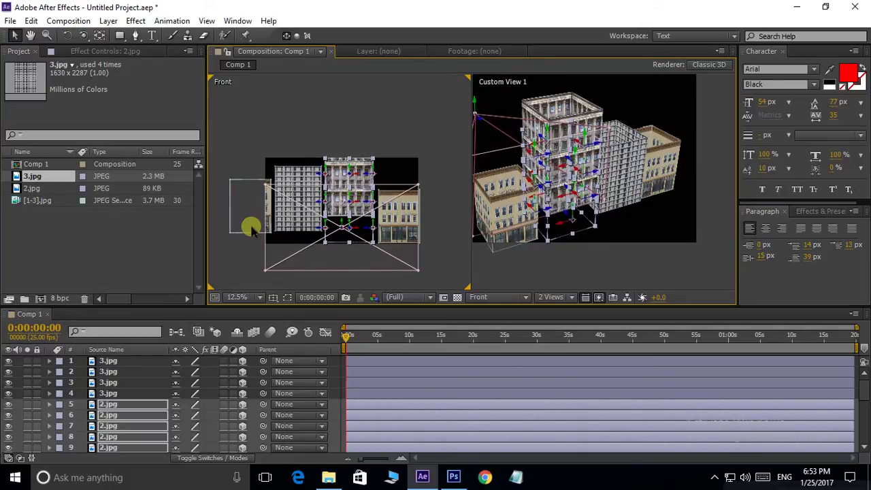
{"action": "left_click", "coordinate": [211, 269]}
Step: Select the walls of the 3.jpg building and lower it along Y so its base matches the rest of the row
{"action": "scroll", "coordinate": [259, 230], "scroll_direction": "up", "scroll_amount": 1}
{"action": "scroll", "coordinate": [357, 207], "scroll_direction": "down", "scroll_amount": 1}
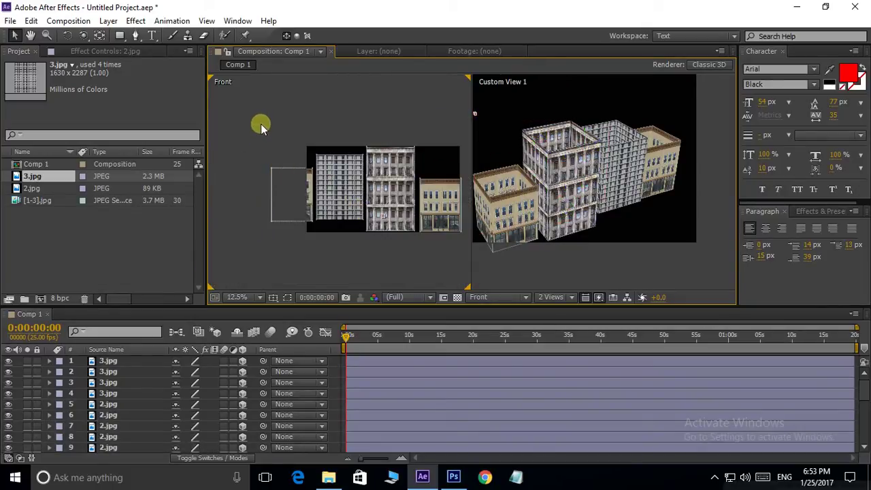
{"action": "left_click_drag", "start_coordinate": [256, 120], "coordinate": [364, 245]}
{"action": "left_click_drag", "start_coordinate": [342, 185], "coordinate": [343, 194]}
{"action": "left_click", "coordinate": [397, 252]}
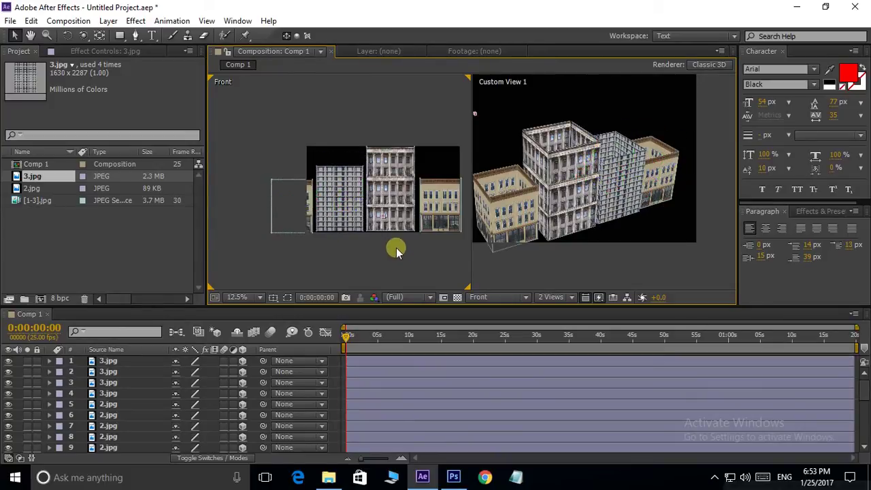
Step: Switch the Front viewport back to the Top view
{"action": "left_click_drag", "start_coordinate": [397, 251], "coordinate": [369, 261]}
{"action": "left_click_drag", "start_coordinate": [598, 276], "coordinate": [565, 257]}
{"action": "left_click_drag", "start_coordinate": [586, 155], "coordinate": [639, 178]}
{"action": "scroll", "coordinate": [627, 181], "scroll_direction": "up", "scroll_amount": 1}
{"action": "scroll", "coordinate": [638, 180], "scroll_direction": "down", "scroll_amount": 3}
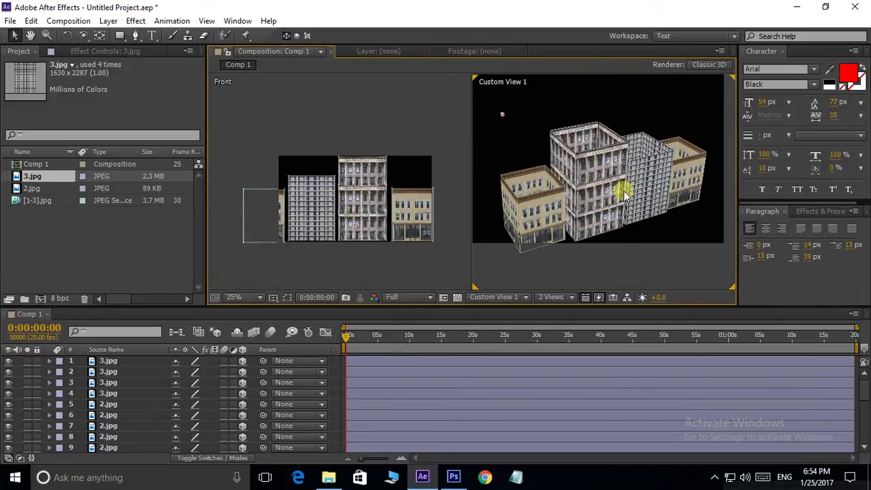
{"action": "scroll", "coordinate": [618, 220], "scroll_direction": "down", "scroll_amount": 2}
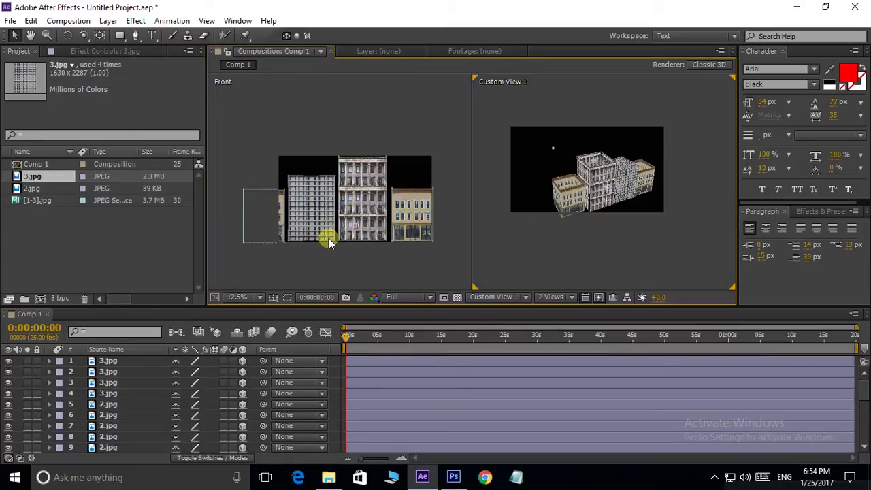
{"action": "left_click", "coordinate": [528, 297]}
{"action": "left_click", "coordinate": [495, 193]}
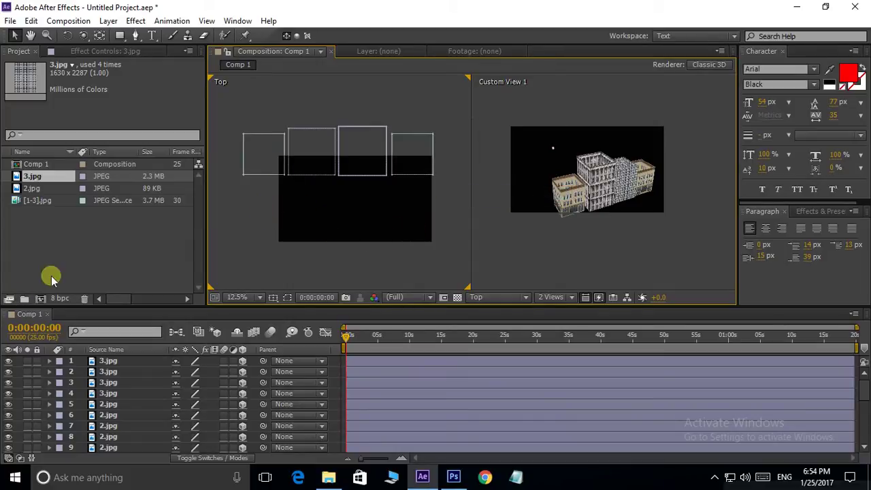
Step: Import road.jpg, place it in the composition in front of the buildings, and make it a 3D layer
{"action": "double_click", "coordinate": [79, 249]}
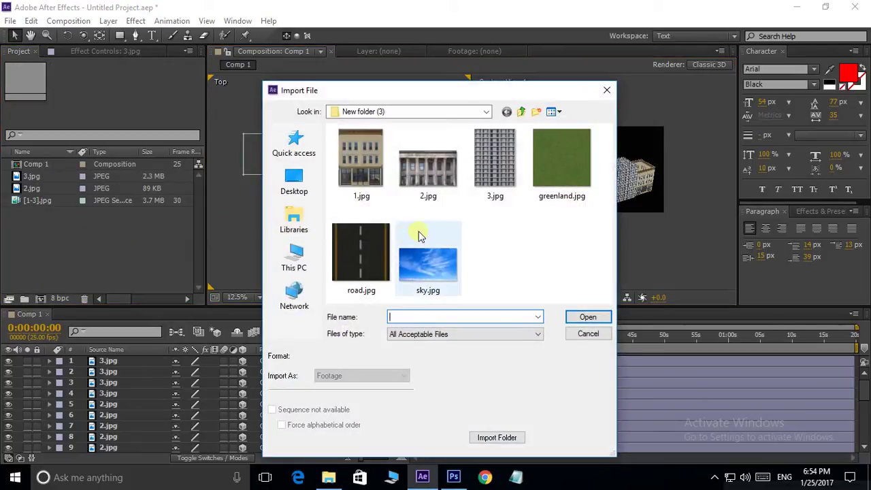
{"action": "left_click", "coordinate": [364, 244]}
{"action": "left_click", "coordinate": [585, 320]}
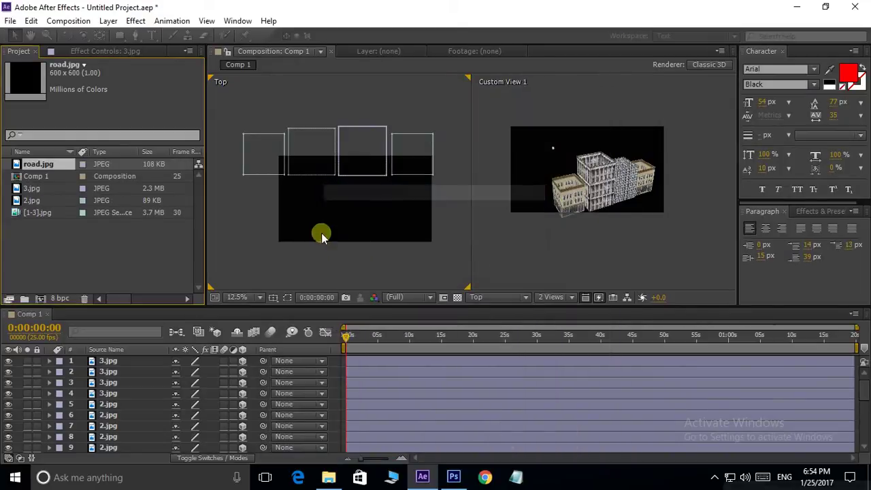
{"action": "left_click_drag", "start_coordinate": [17, 164], "coordinate": [365, 198]}
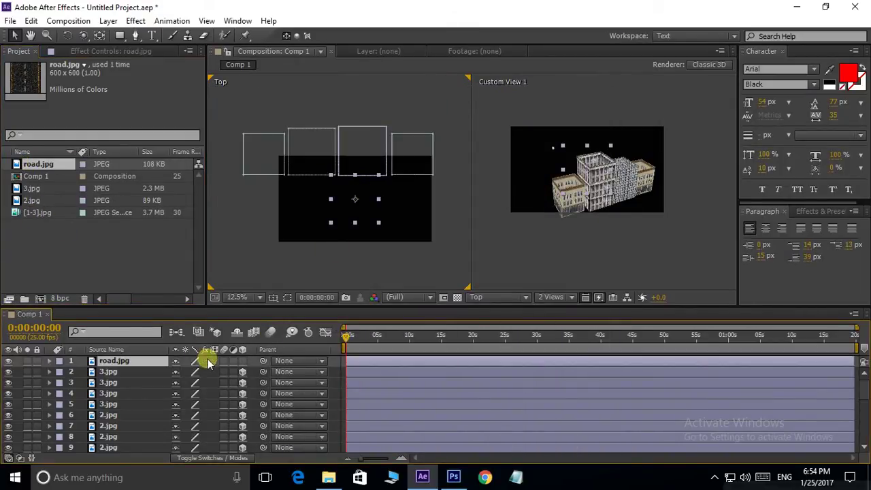
{"action": "left_click", "coordinate": [243, 361]}
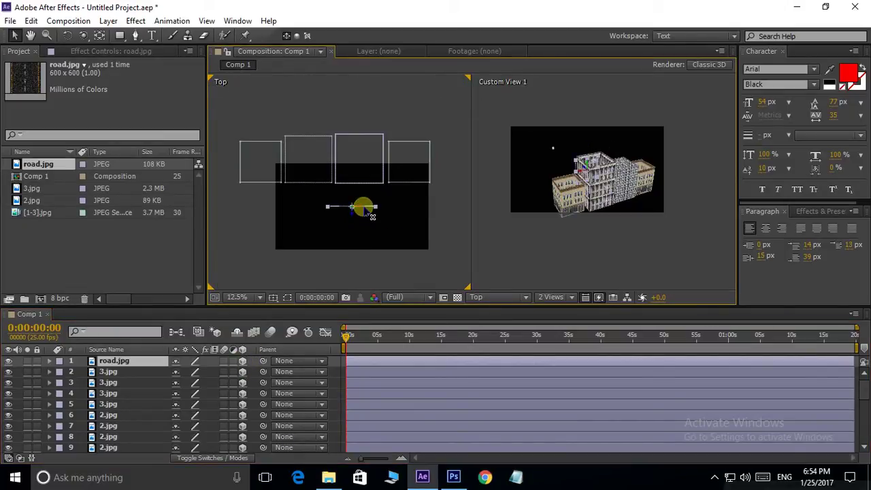
Step: Rotate the road.jpg layer 90° about X so it lies flat
{"action": "key", "text": "ctrl+shift+r"}
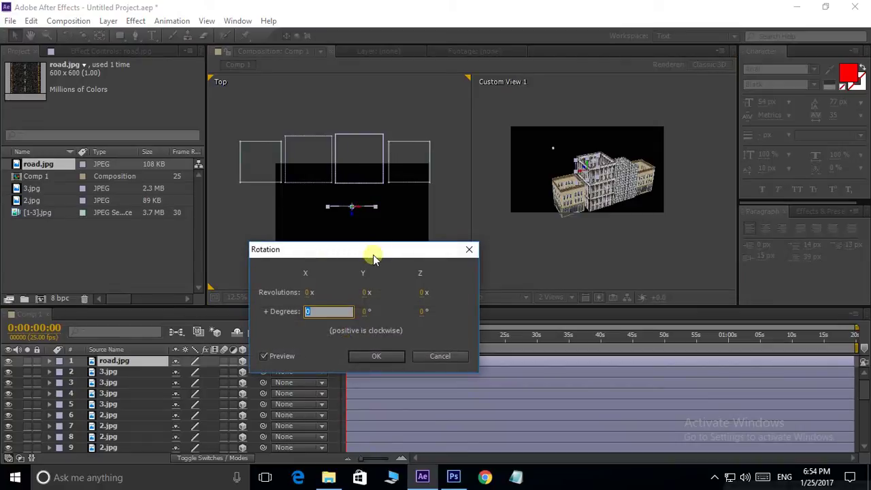
{"action": "left_click", "coordinate": [304, 326]}
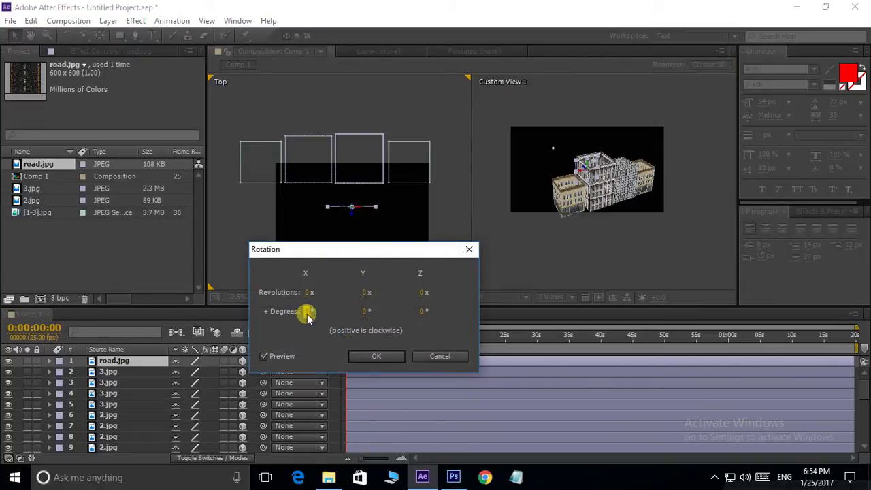
{"action": "left_click_drag", "start_coordinate": [308, 316], "coordinate": [371, 218]}
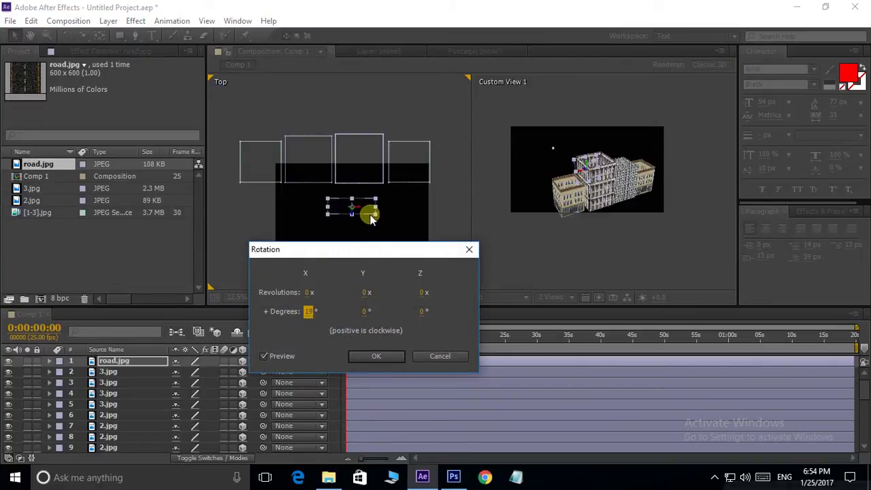
{"action": "left_click", "coordinate": [314, 312]}
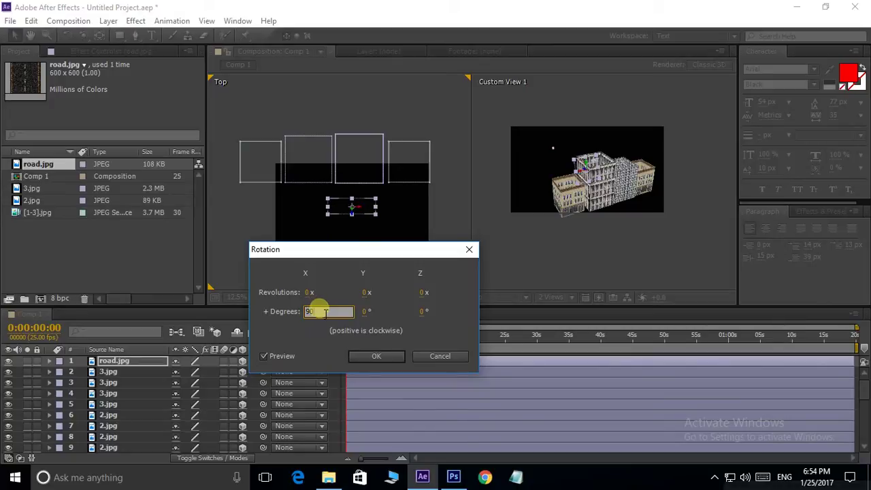
{"action": "left_click", "coordinate": [358, 359]}
{"action": "scroll", "coordinate": [358, 220], "scroll_direction": "up", "scroll_amount": 1}
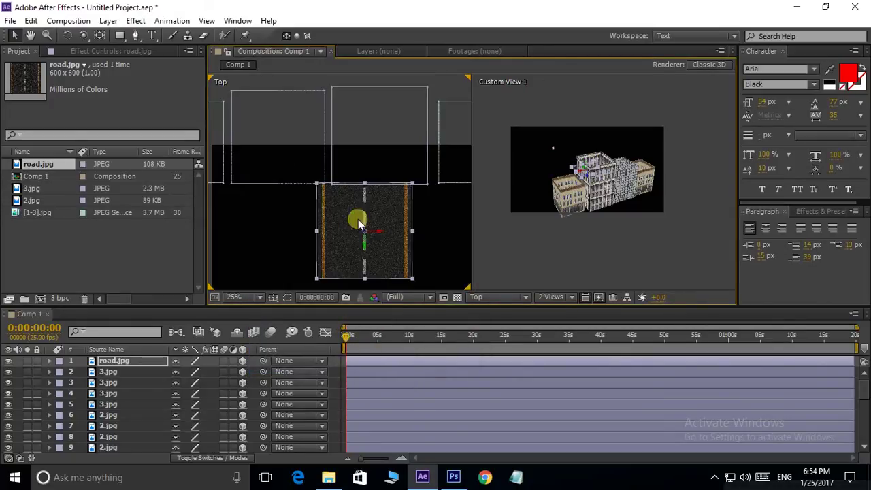
{"action": "scroll", "coordinate": [369, 201], "scroll_direction": "down", "scroll_amount": 1}
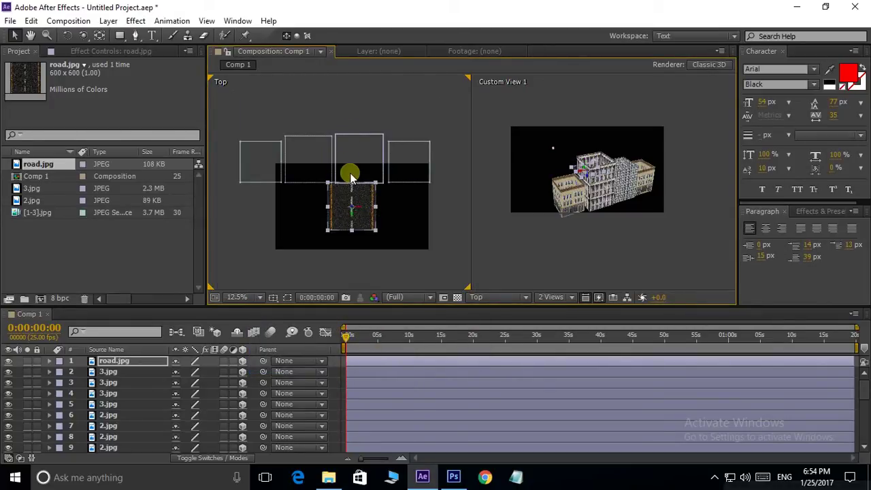
Step: Set the road.jpg layer's Z rotation to 90° so the road runs parallel to the row of buildings
{"action": "key", "text": "ctrl+shift+r"}
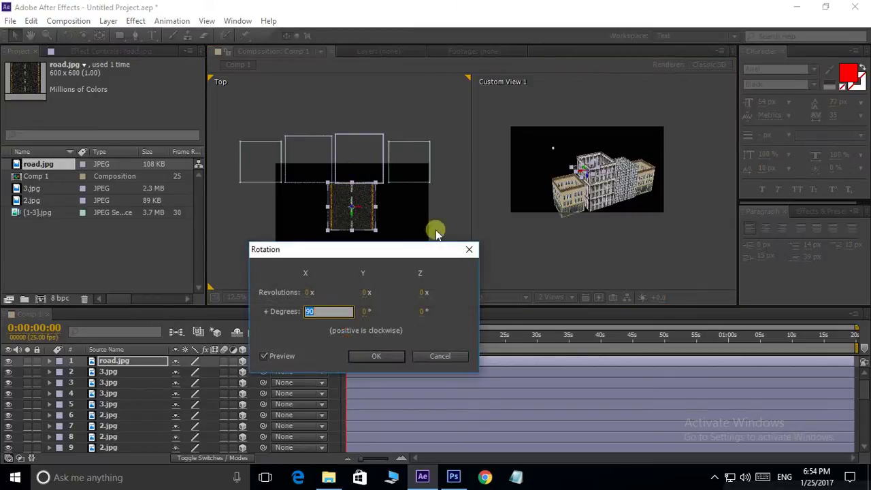
{"action": "left_click", "coordinate": [423, 312]}
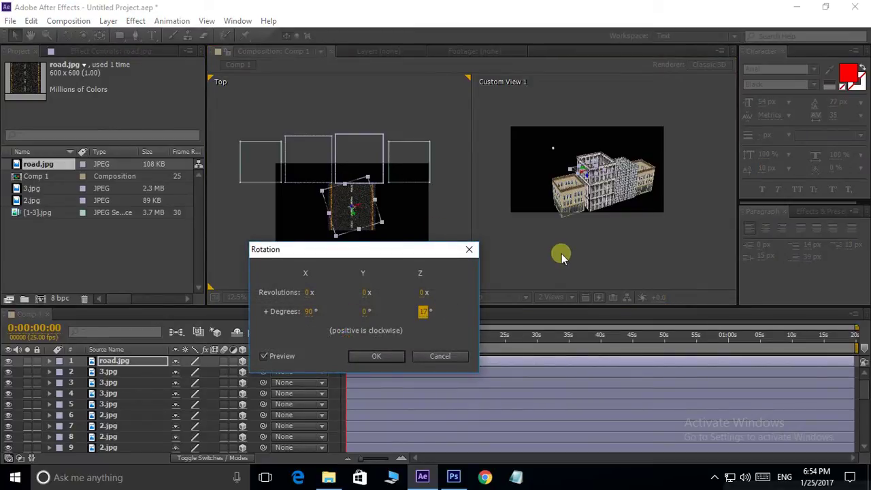
{"action": "type", "text": "90"}
{"action": "left_click", "coordinate": [378, 356]}
Step: Stretch the road layer lengthwise along the whole row of buildings and nudge it along Z against their front edge
{"action": "key", "text": "period"}
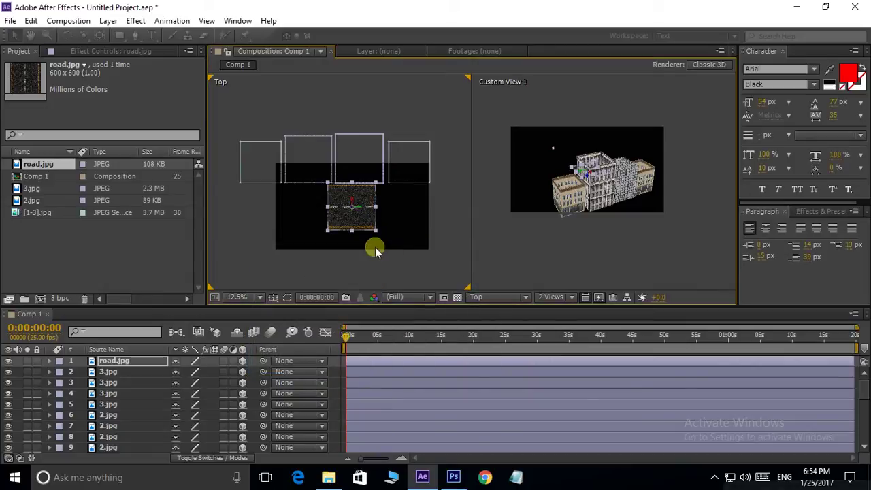
{"action": "key", "text": "comma"}
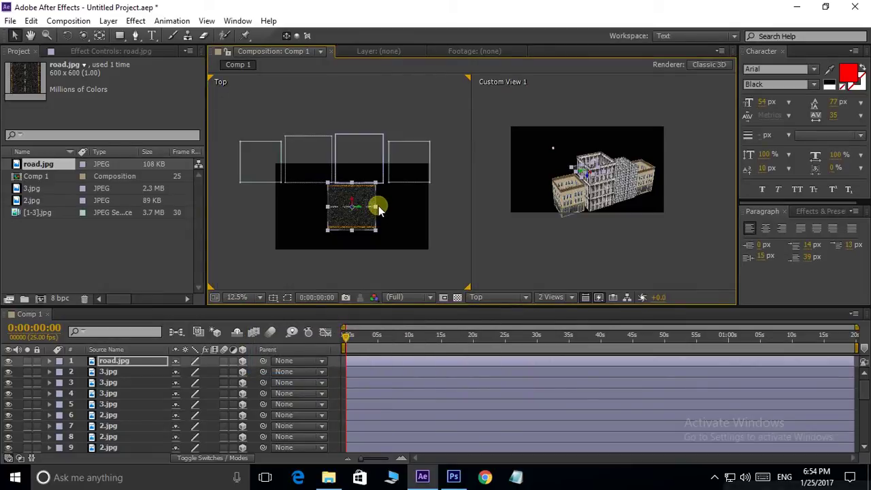
{"action": "left_click_drag", "start_coordinate": [375, 207], "coordinate": [462, 206]}
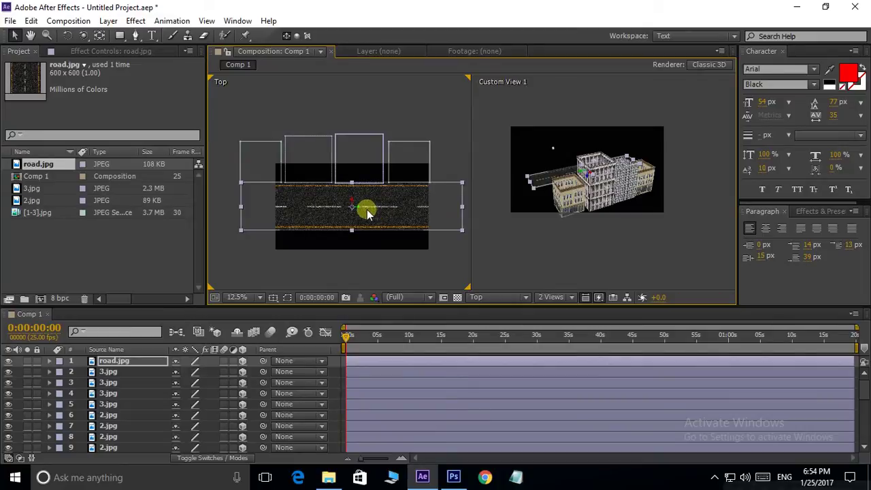
{"action": "left_click_drag", "start_coordinate": [351, 204], "coordinate": [352, 198]}
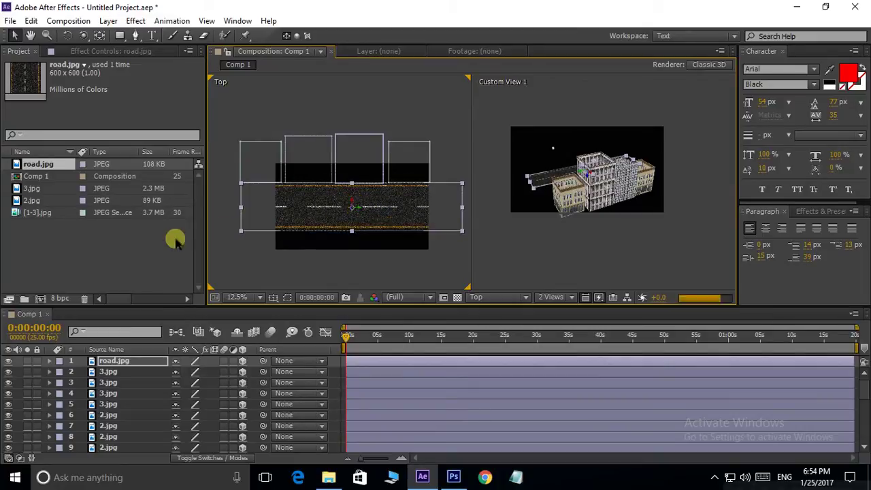
Step: Import greenland.jpg as footage and place it in the composition over the road
{"action": "left_click", "coordinate": [132, 254]}
{"action": "double_click", "coordinate": [131, 254]}
{"action": "left_click", "coordinate": [544, 188]}
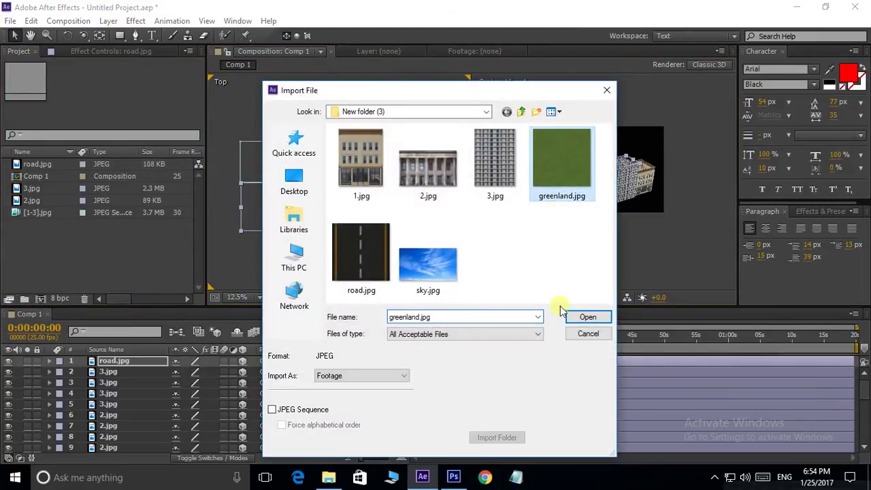
{"action": "left_click", "coordinate": [576, 320]}
{"action": "left_click_drag", "start_coordinate": [13, 176], "coordinate": [355, 197]}
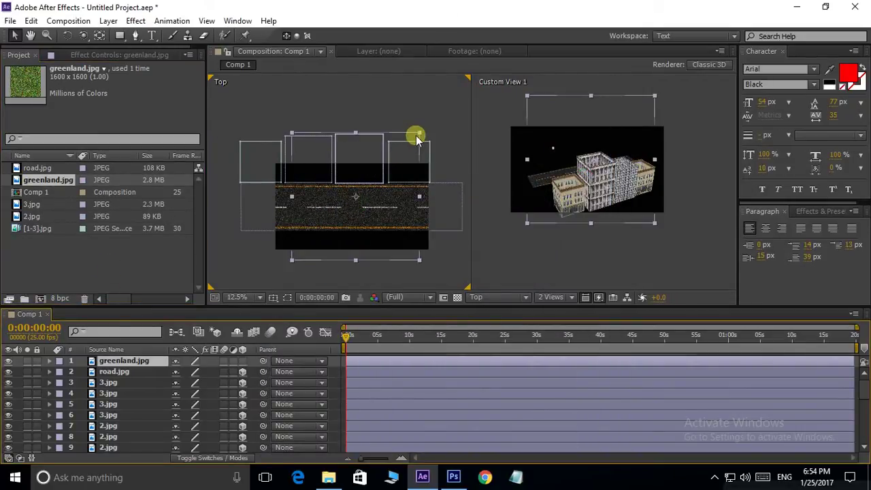
Step: Enlarge the greenland.jpg layer proportionally from its corner and make it a 3D layer
{"action": "left_click_drag", "start_coordinate": [420, 137], "coordinate": [452, 114]}
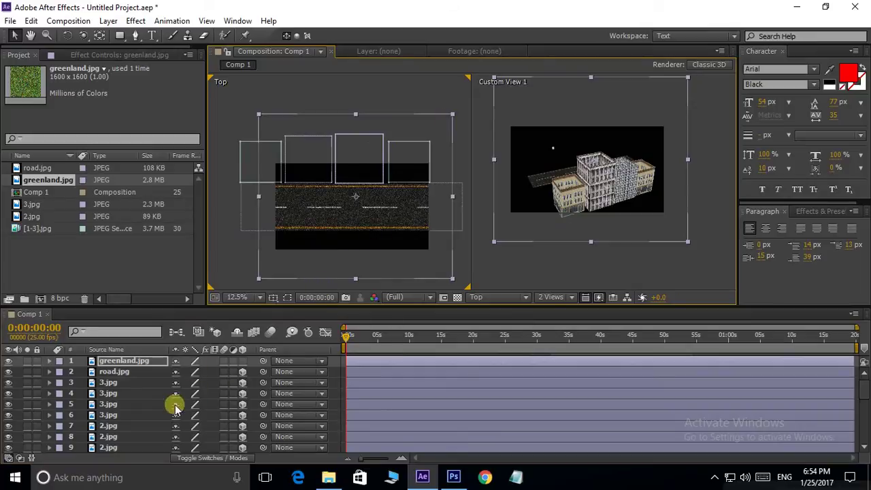
{"action": "left_click", "coordinate": [243, 361]}
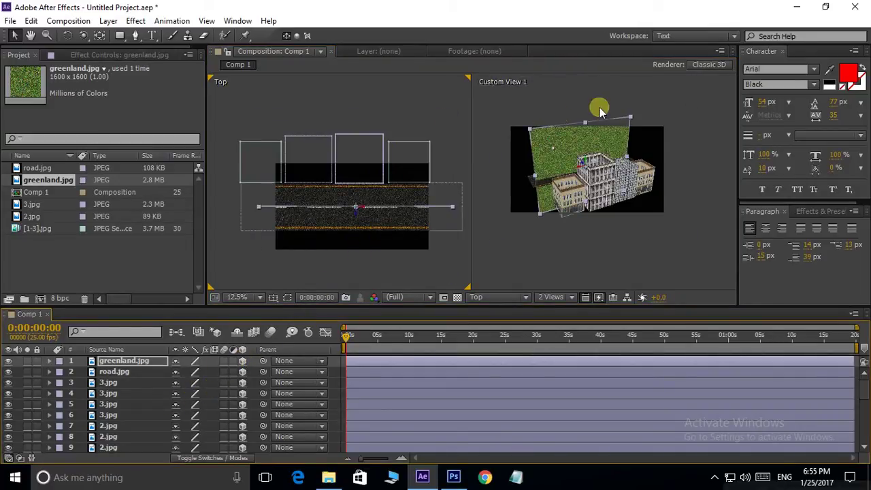
{"action": "scroll", "coordinate": [559, 257], "scroll_direction": "up", "scroll_amount": 2}
{"action": "scroll", "coordinate": [585, 187], "scroll_direction": "down", "scroll_amount": 2}
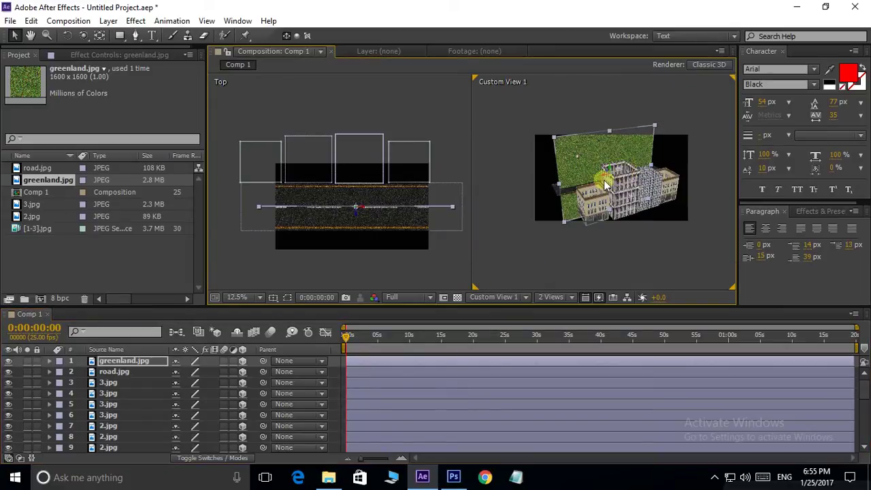
Step: Lay the greenland.jpg layer flat by setting its X rotation to 90° and Y rotation to 0°
{"action": "key", "text": "ctrl+shift+r"}
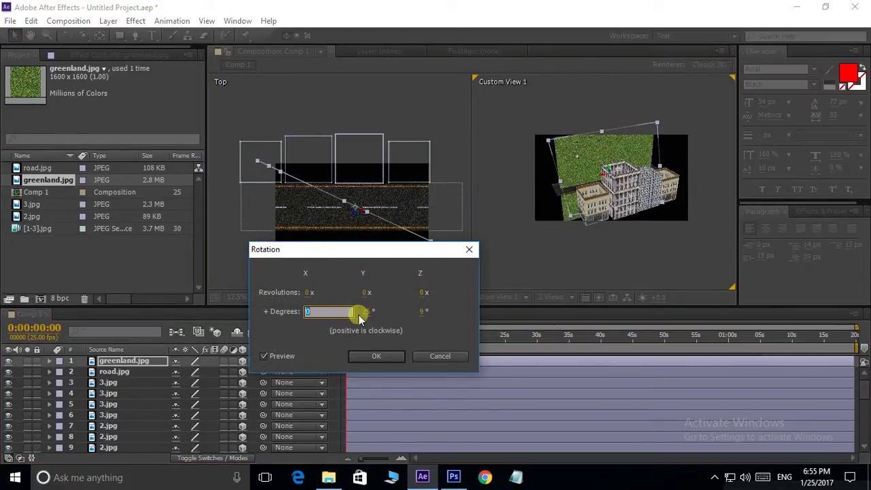
{"action": "left_click", "coordinate": [367, 313]}
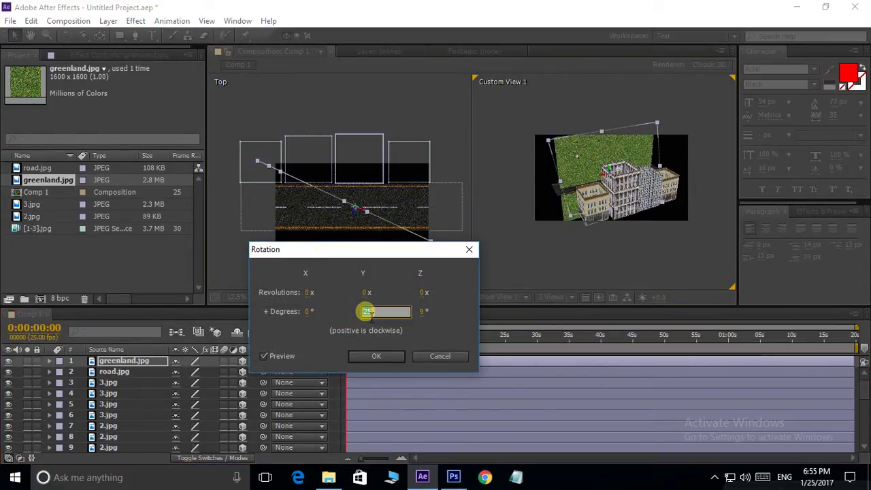
{"action": "type", "text": "0"}
{"action": "left_click", "coordinate": [313, 314]}
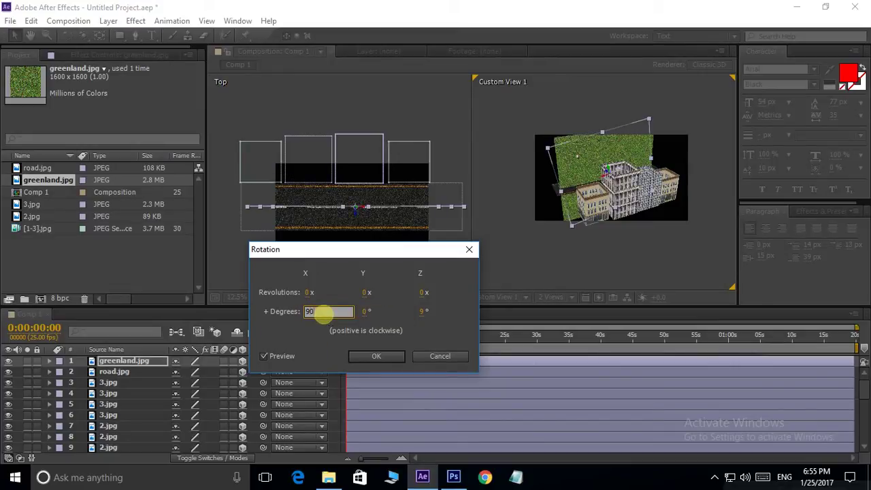
{"action": "left_click", "coordinate": [388, 363]}
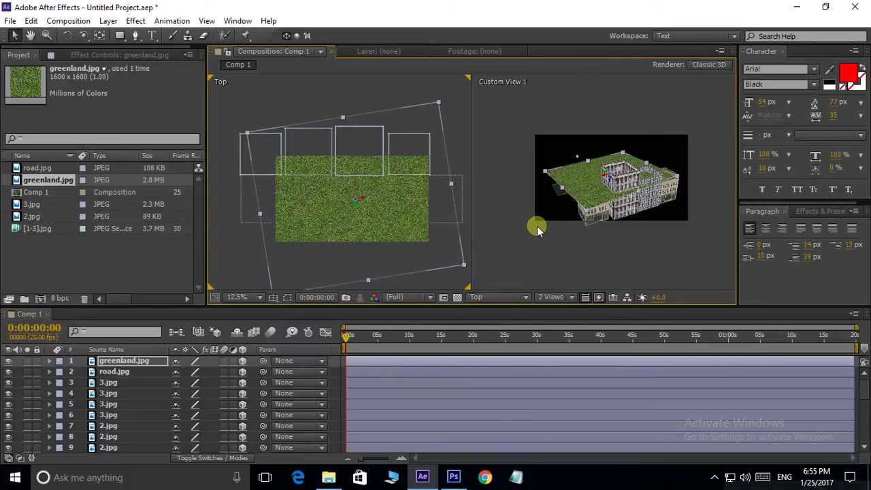
Step: Lower the greenland.jpg layer along its vertical axis to the base of the buildings
{"action": "scroll", "coordinate": [615, 175], "scroll_direction": "up", "scroll_amount": 4}
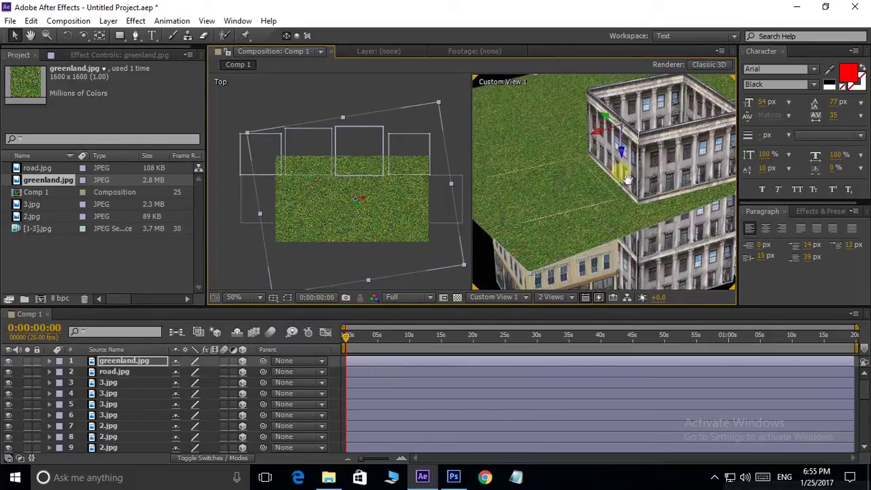
{"action": "scroll", "coordinate": [620, 178], "scroll_direction": "down", "scroll_amount": 4}
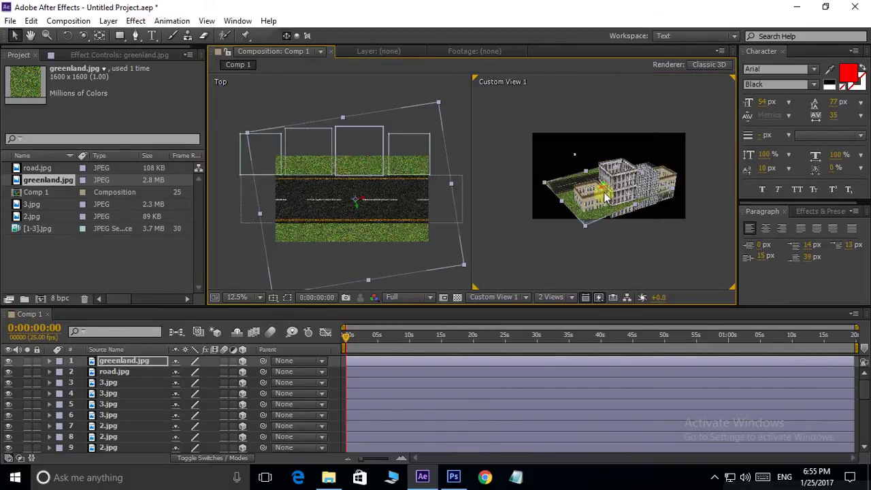
{"action": "left_click_drag", "start_coordinate": [606, 194], "coordinate": [606, 210]}
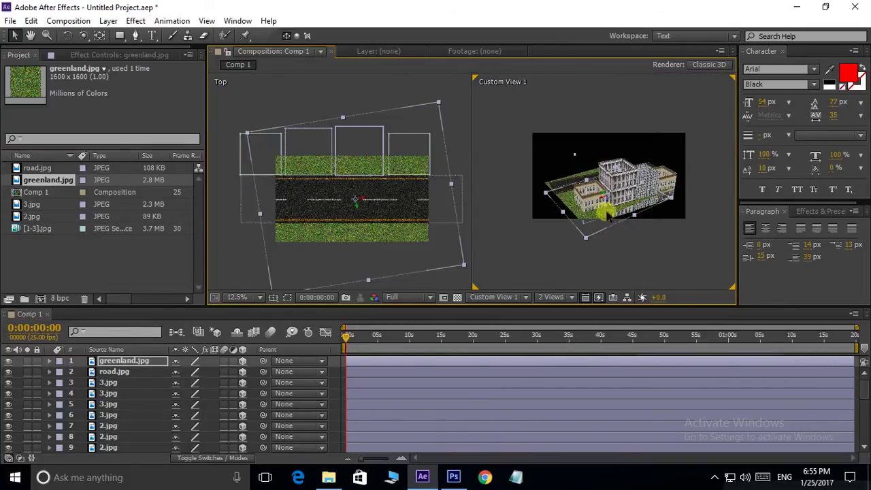
{"action": "scroll", "coordinate": [606, 215], "scroll_direction": "up", "scroll_amount": 4}
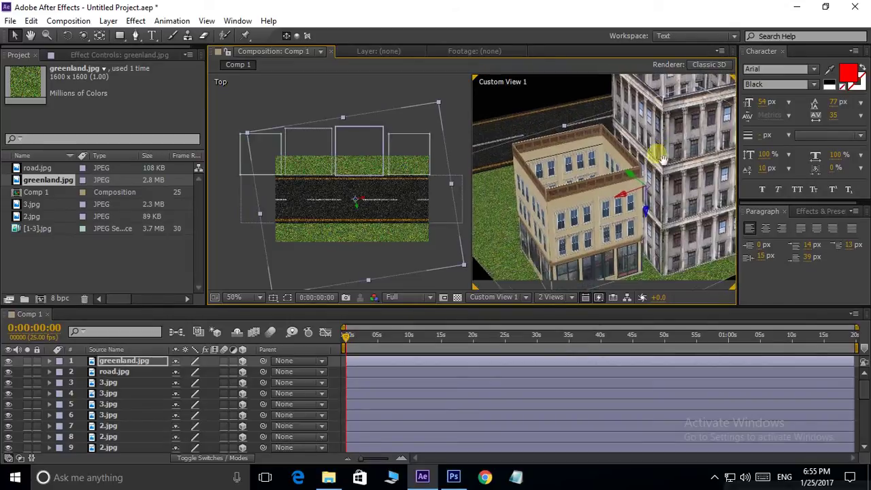
{"action": "left_click_drag", "start_coordinate": [542, 227], "coordinate": [564, 202]}
{"action": "scroll", "coordinate": [508, 249], "scroll_direction": "down", "scroll_amount": 3}
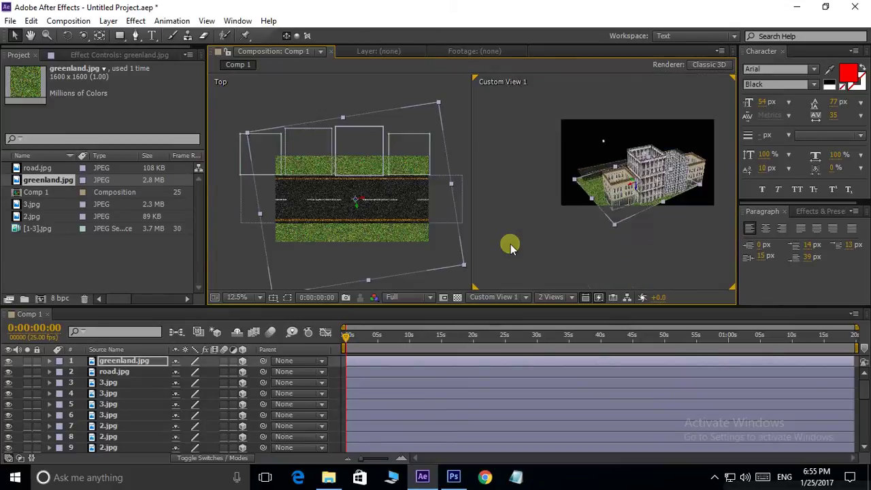
Step: Enlarge the greenland.jpg layer from its corner so the grass extends well beyond the road and buildings on all sides
{"action": "left_click_drag", "start_coordinate": [541, 243], "coordinate": [582, 358]}
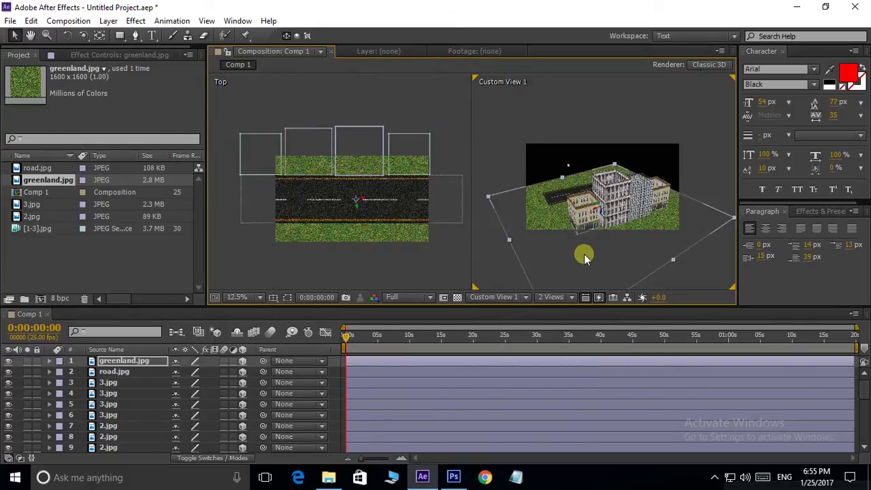
{"action": "scroll", "coordinate": [537, 220], "scroll_direction": "up", "scroll_amount": 1}
{"action": "left_click", "coordinate": [422, 216]}
{"action": "scroll", "coordinate": [416, 217], "scroll_direction": "down", "scroll_amount": 2}
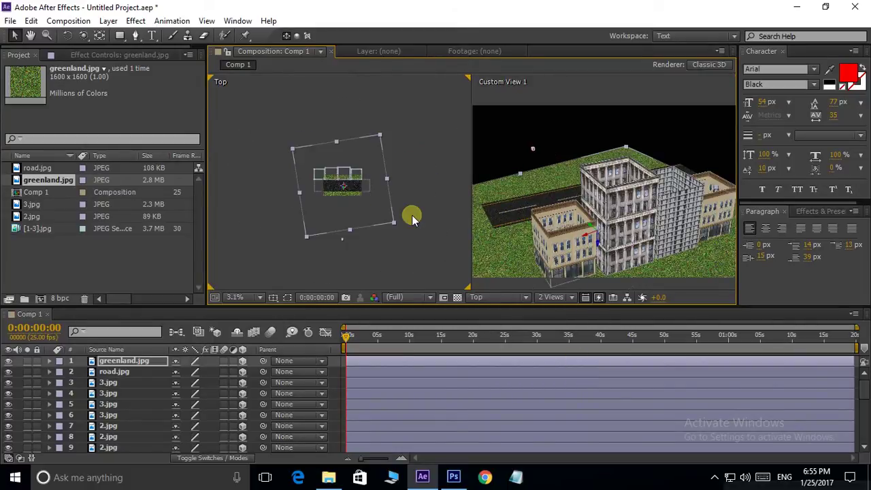
{"action": "key", "text": "period"}
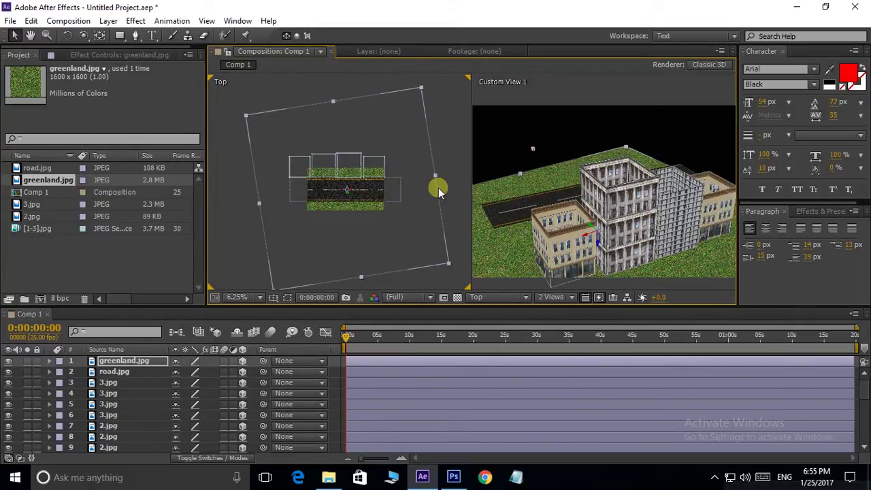
{"action": "left_click", "coordinate": [99, 261]}
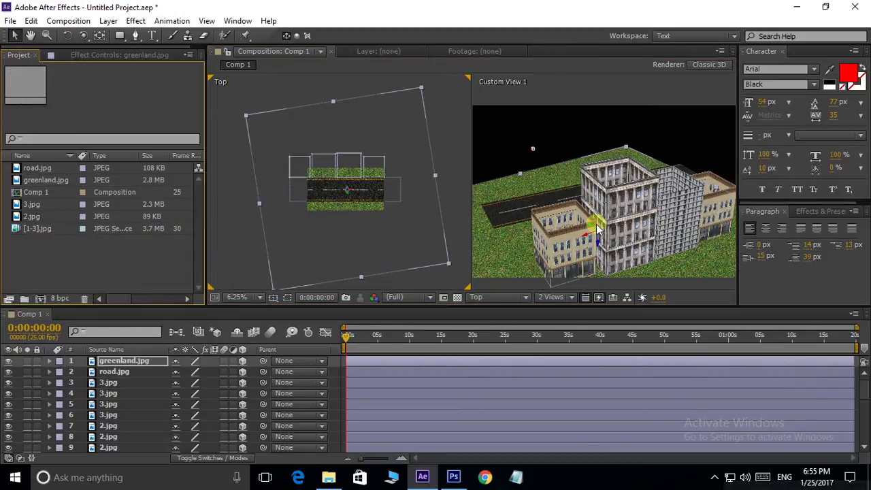
Step: Orbit Custom View 1 to look along the street and lower the road.jpg layer onto the grass beside the buildings
{"action": "scroll", "coordinate": [619, 201], "scroll_direction": "down", "scroll_amount": 2}
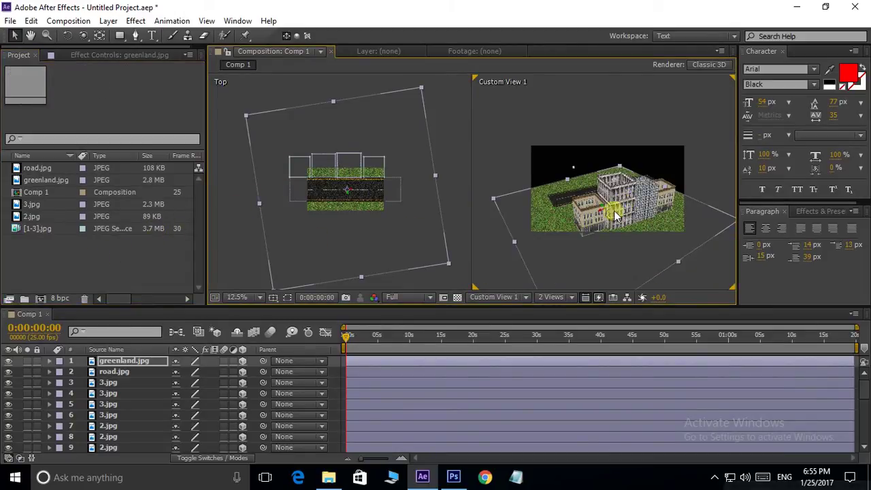
{"action": "left_click_drag", "start_coordinate": [608, 213], "coordinate": [628, 181]}
{"action": "scroll", "coordinate": [621, 205], "scroll_direction": "up", "scroll_amount": 1}
{"action": "left_click_drag", "start_coordinate": [626, 216], "coordinate": [621, 153]}
{"action": "key", "text": "w"}
{"action": "left_click", "coordinate": [613, 150]}
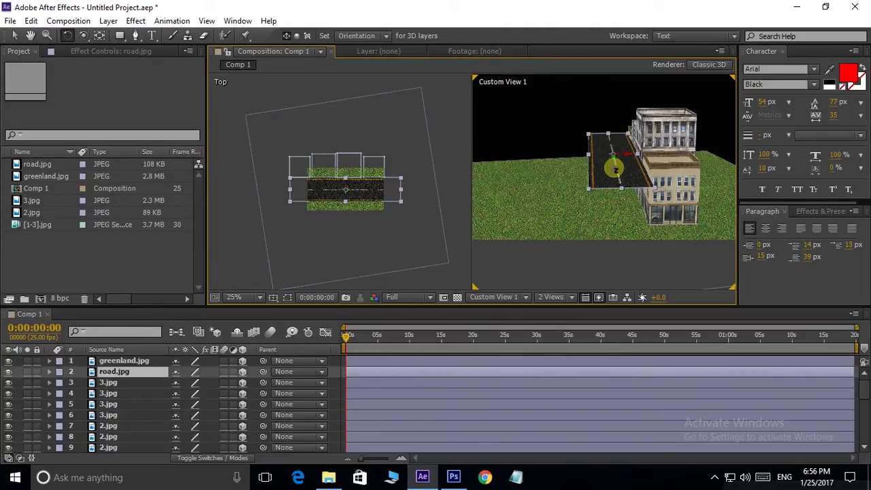
{"action": "key", "text": "v"}
{"action": "left_click_drag", "start_coordinate": [616, 170], "coordinate": [614, 212]}
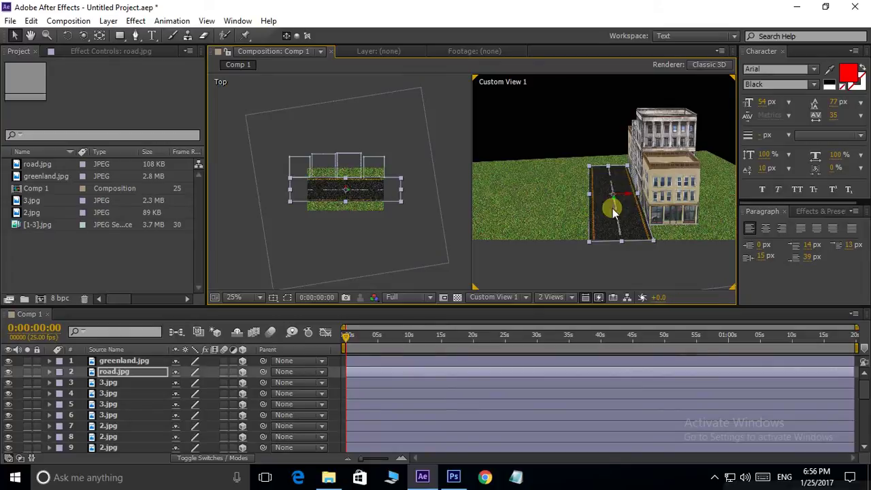
Step: Import sky.jpg as footage and place it in the composition as the top layer
{"action": "scroll", "coordinate": [618, 260], "scroll_direction": "down", "scroll_amount": 1}
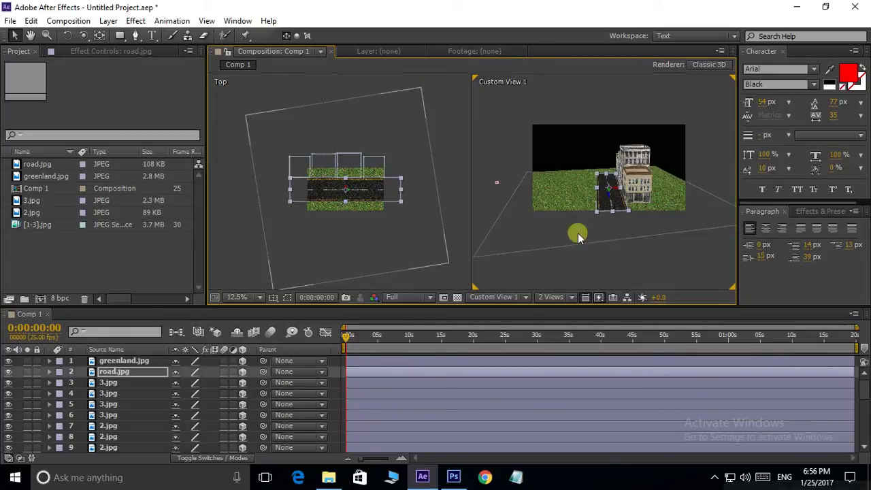
{"action": "left_click", "coordinate": [335, 226]}
{"action": "left_click_drag", "start_coordinate": [335, 226], "coordinate": [391, 205]}
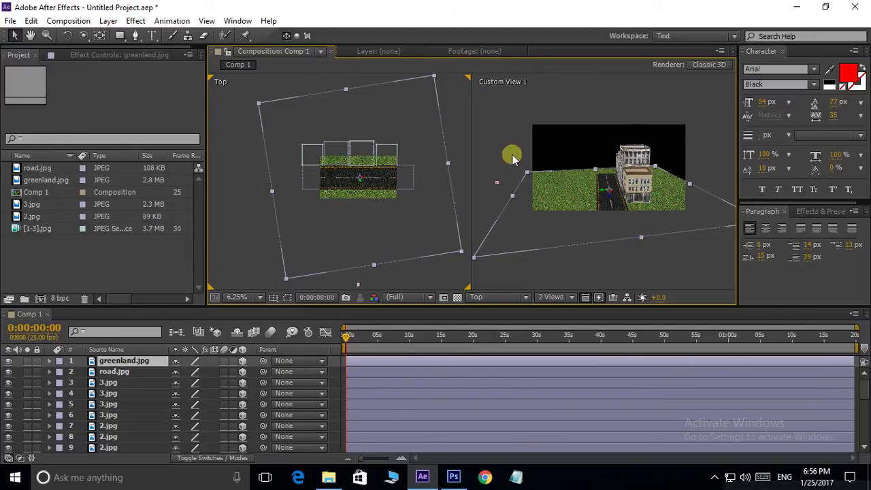
{"action": "left_click", "coordinate": [242, 248]}
{"action": "left_click", "coordinate": [51, 260]}
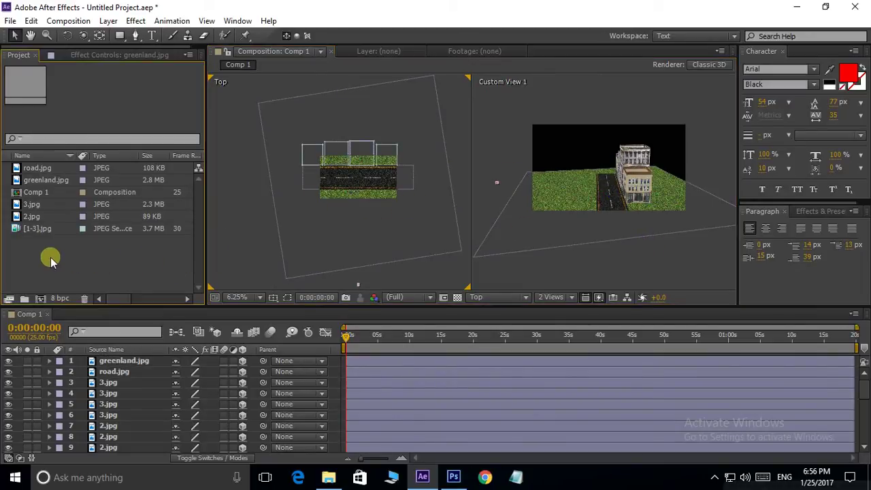
{"action": "double_click", "coordinate": [51, 261]}
{"action": "left_click", "coordinate": [446, 272]}
{"action": "left_click", "coordinate": [570, 315]}
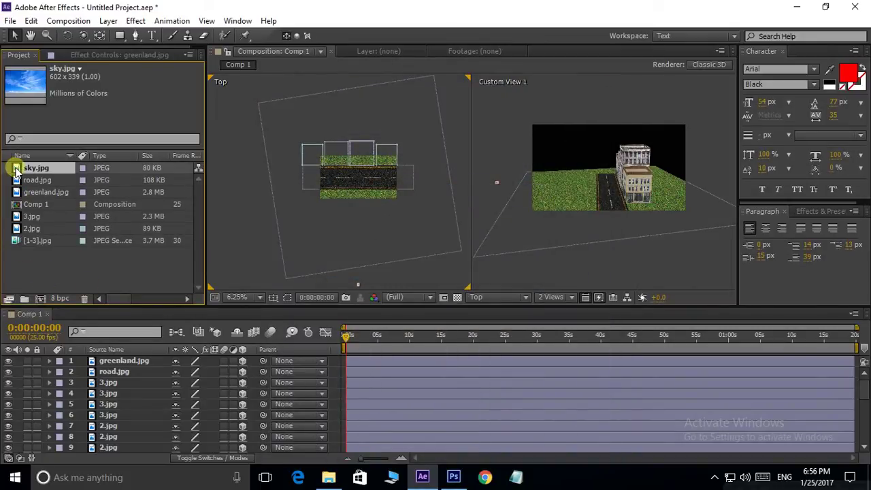
{"action": "left_click_drag", "start_coordinate": [15, 172], "coordinate": [367, 184]}
Step: Make sky.jpg a 3D layer and set its X rotation to 90°
{"action": "scroll", "coordinate": [349, 198], "scroll_direction": "up", "scroll_amount": 1}
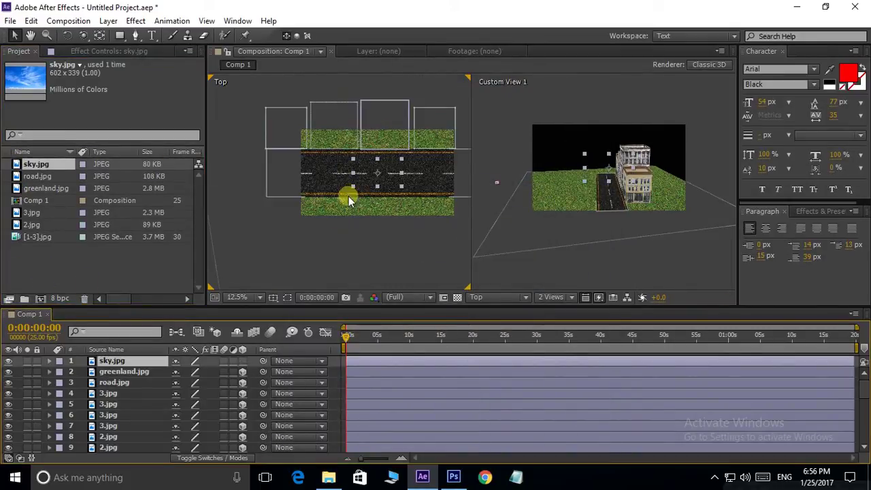
{"action": "scroll", "coordinate": [362, 191], "scroll_direction": "down", "scroll_amount": 1}
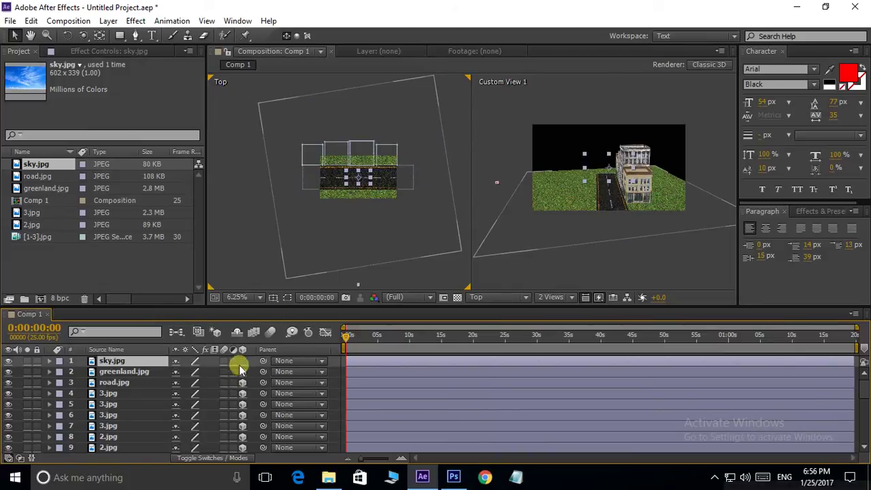
{"action": "scroll", "coordinate": [360, 189], "scroll_direction": "up", "scroll_amount": 1}
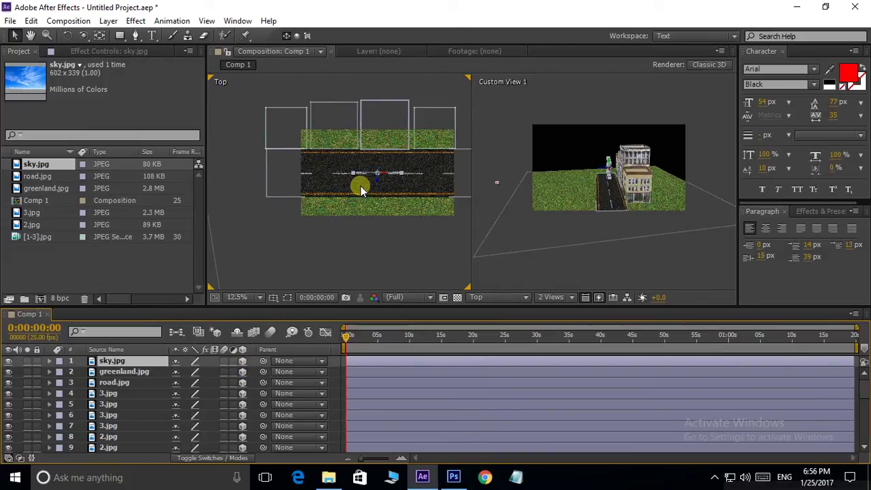
{"action": "key", "text": "ctrl+shift+r"}
{"action": "left_click", "coordinate": [324, 311]}
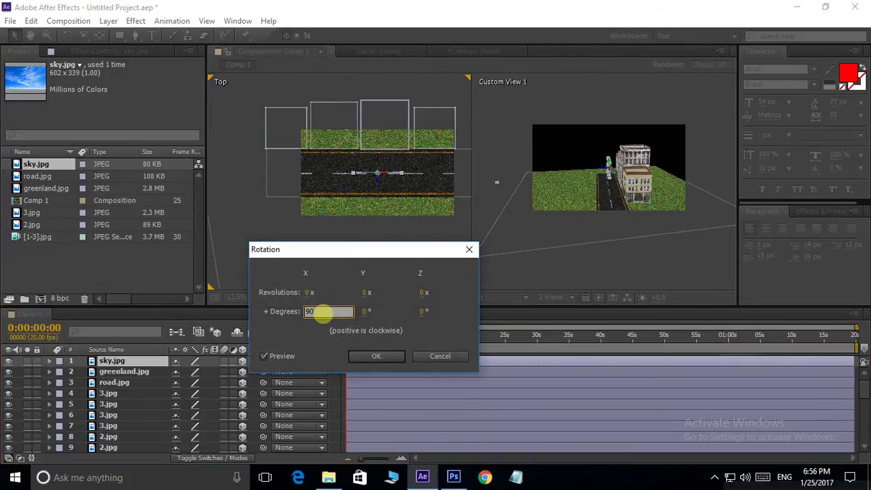
{"action": "left_click", "coordinate": [376, 356]}
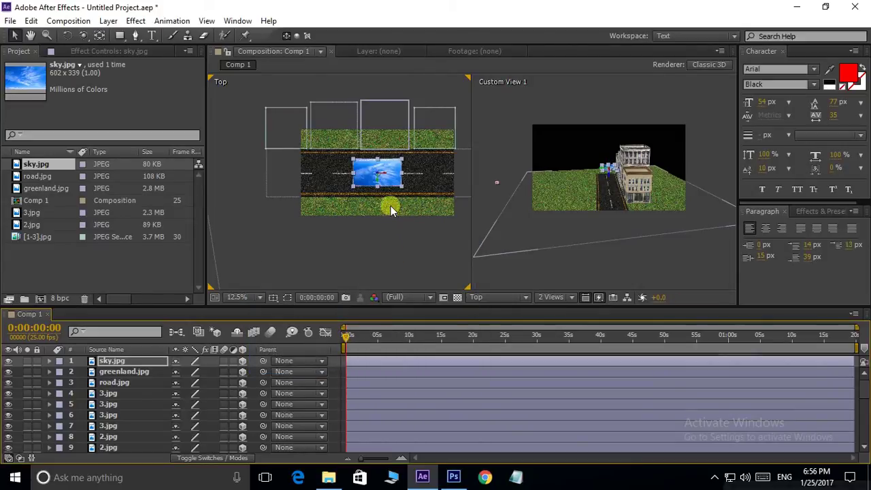
Step: Stand the sky.jpg layer upright across the road by setting its Y and Z rotation to 90°
{"action": "scroll", "coordinate": [391, 203], "scroll_direction": "up", "scroll_amount": 1}
{"action": "left_click_drag", "start_coordinate": [378, 224], "coordinate": [349, 246]}
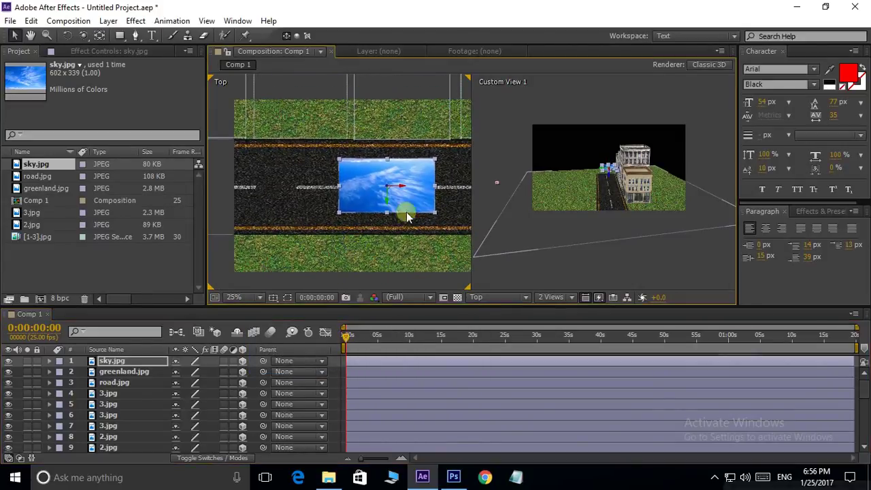
{"action": "left_click_drag", "start_coordinate": [610, 181], "coordinate": [604, 184]}
{"action": "scroll", "coordinate": [611, 189], "scroll_direction": "up", "scroll_amount": 8}
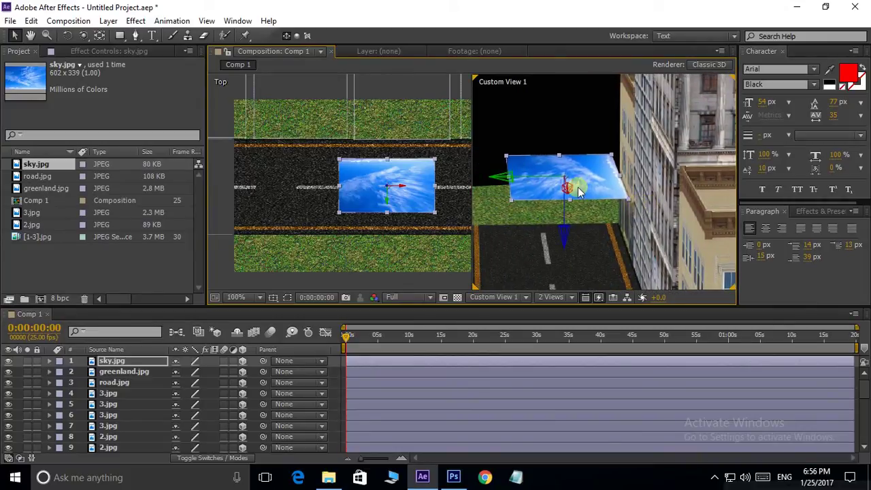
{"action": "scroll", "coordinate": [578, 192], "scroll_direction": "down", "scroll_amount": 2}
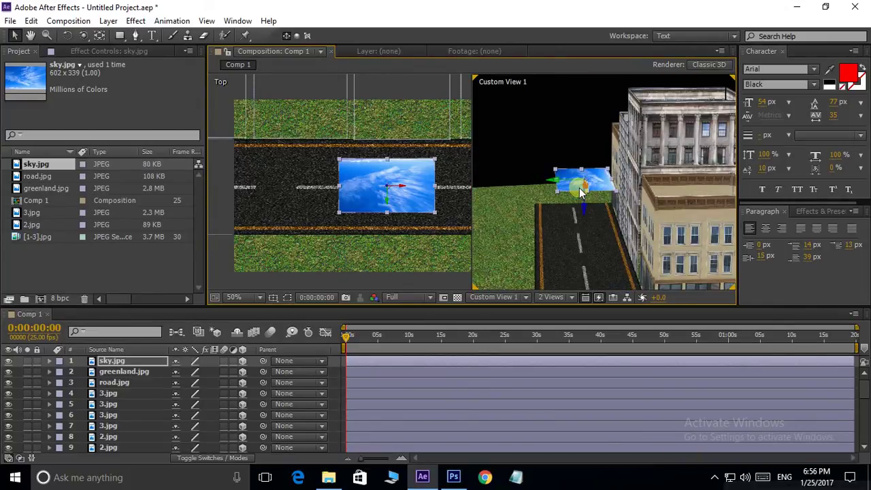
{"action": "key", "text": "ctrl+shift+r"}
{"action": "left_click_drag", "start_coordinate": [367, 313], "coordinate": [391, 311]}
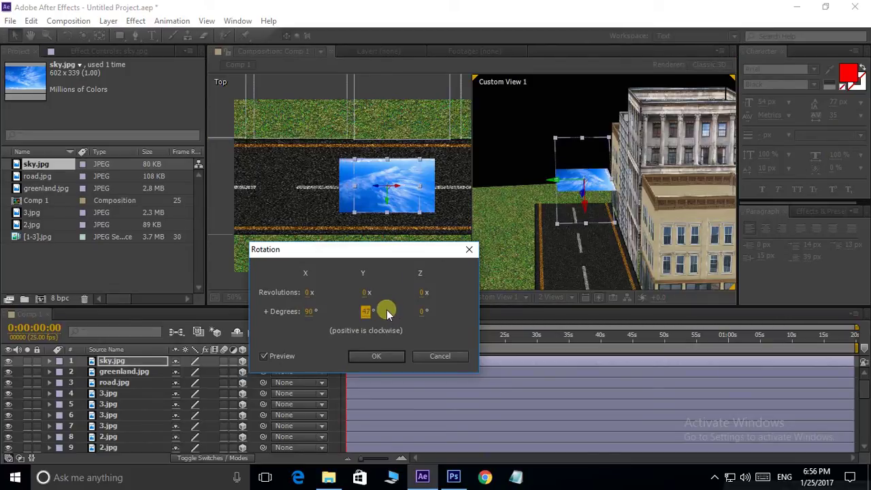
{"action": "left_click", "coordinate": [435, 318]}
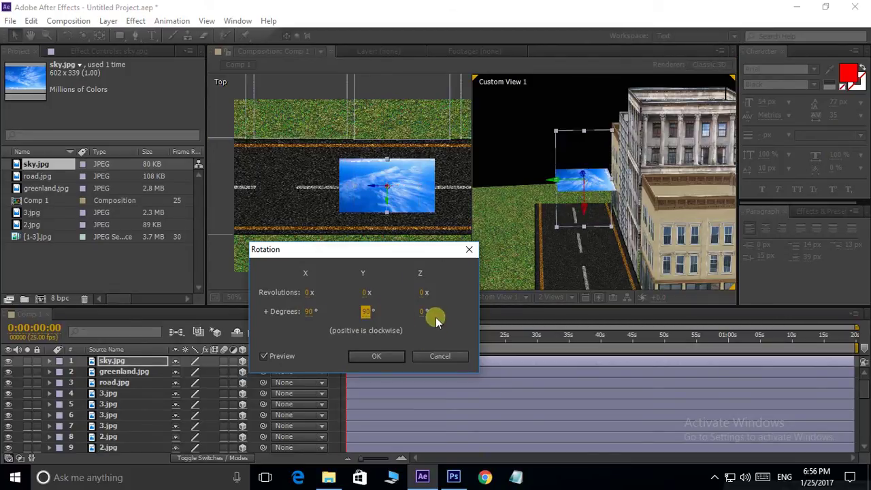
{"action": "left_click", "coordinate": [428, 317]}
{"action": "type", "text": "9"}
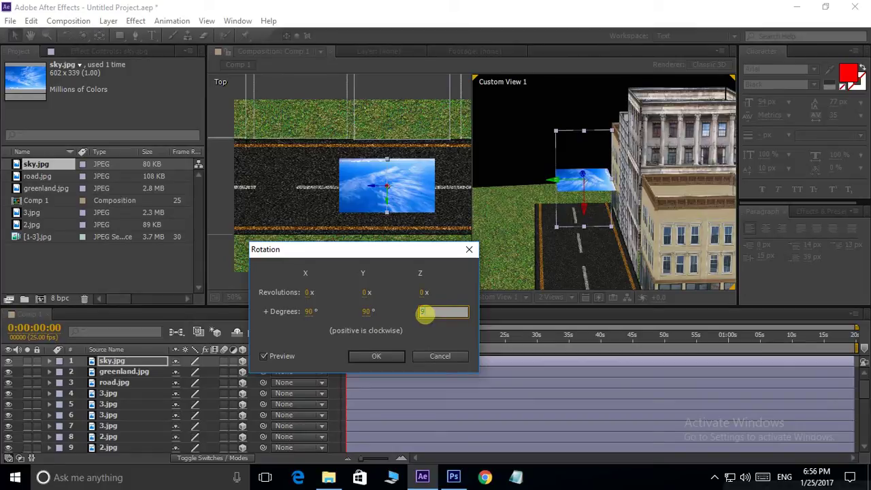
{"action": "type", "text": "0"}
{"action": "key", "text": "Return"}
Step: Enlarge the sky.jpg layer from its corner until it fills the whole background in Custom View 1
{"action": "scroll", "coordinate": [599, 203], "scroll_direction": "down", "scroll_amount": 4}
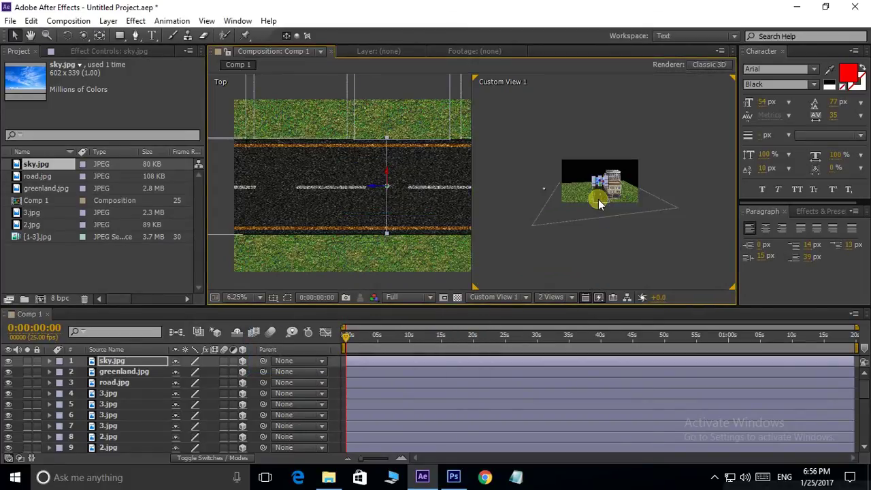
{"action": "scroll", "coordinate": [599, 200], "scroll_direction": "up", "scroll_amount": 2}
{"action": "left_click_drag", "start_coordinate": [611, 173], "coordinate": [691, 128]}
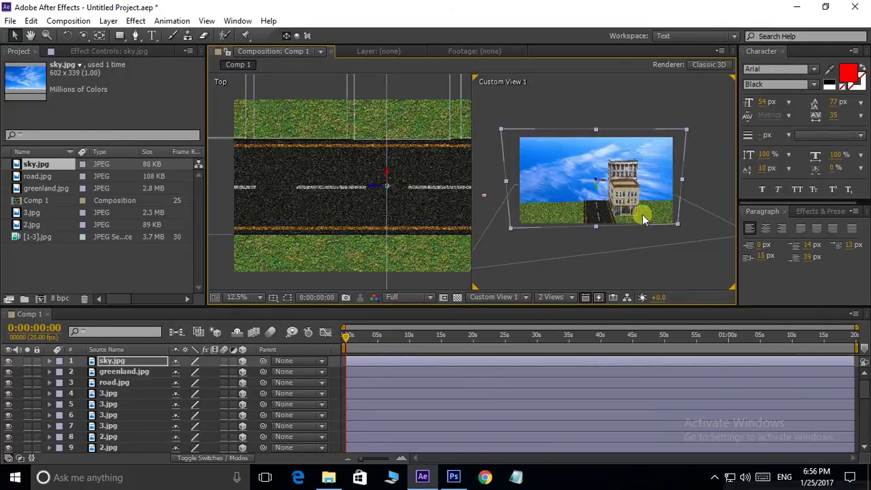
{"action": "left_click", "coordinate": [331, 224]}
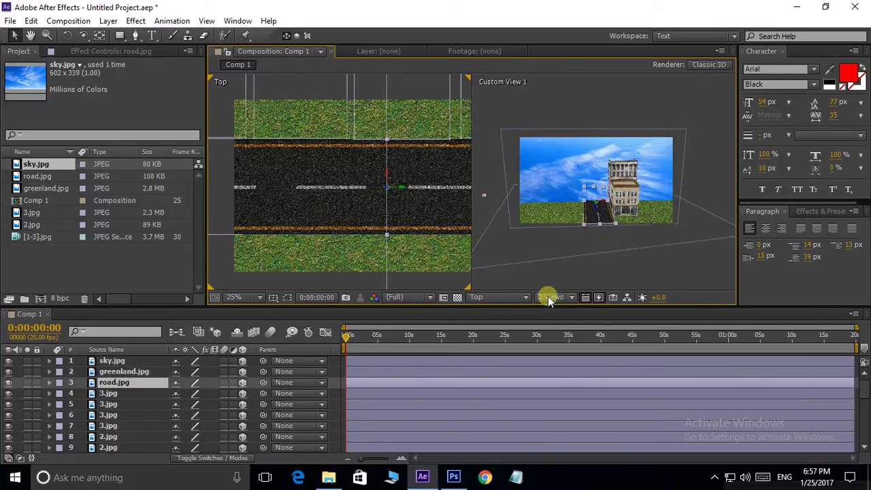
{"action": "scroll", "coordinate": [306, 150], "scroll_direction": "down", "scroll_amount": 4}
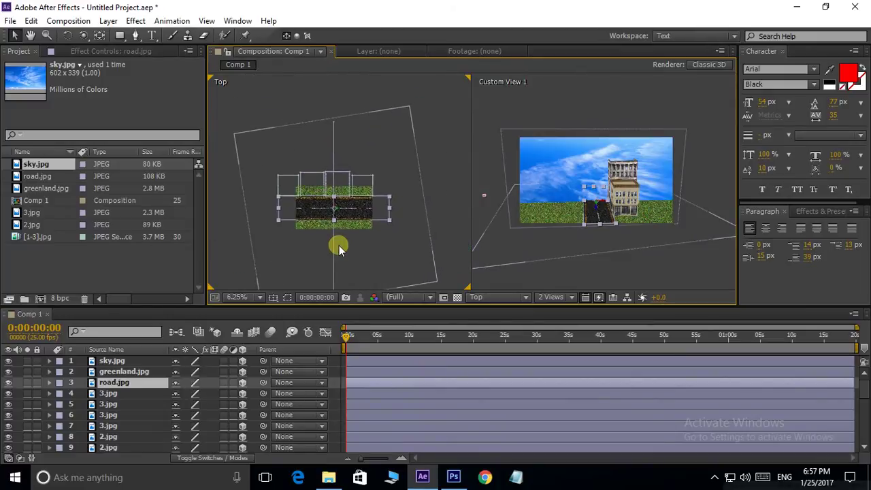
Step: Move the sky.jpg layer back along the road in the Top view, well beyond the road's far end
{"action": "left_click", "coordinate": [318, 255]}
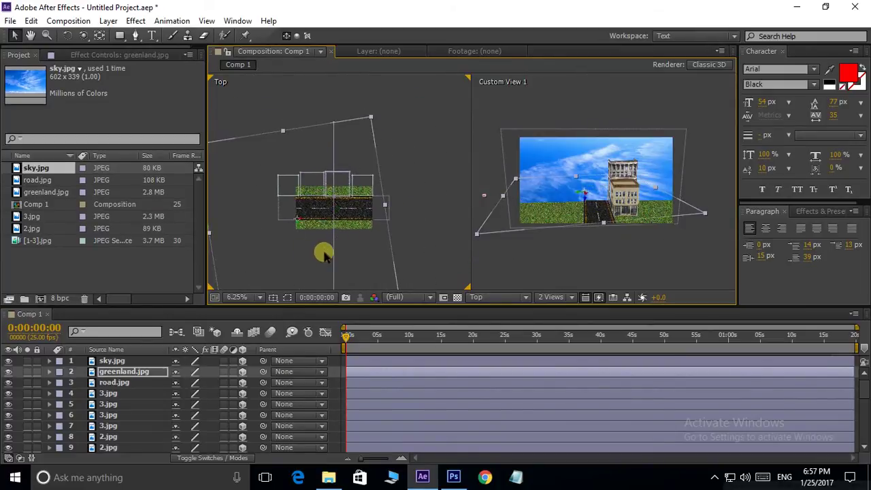
{"action": "left_click", "coordinate": [585, 153]}
{"action": "scroll", "coordinate": [330, 177], "scroll_direction": "up", "scroll_amount": 4}
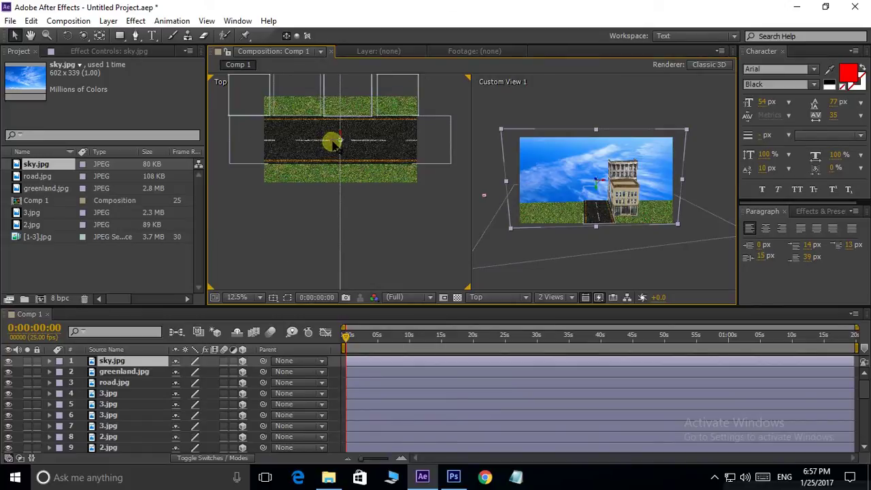
{"action": "left_click_drag", "start_coordinate": [336, 141], "coordinate": [255, 161]}
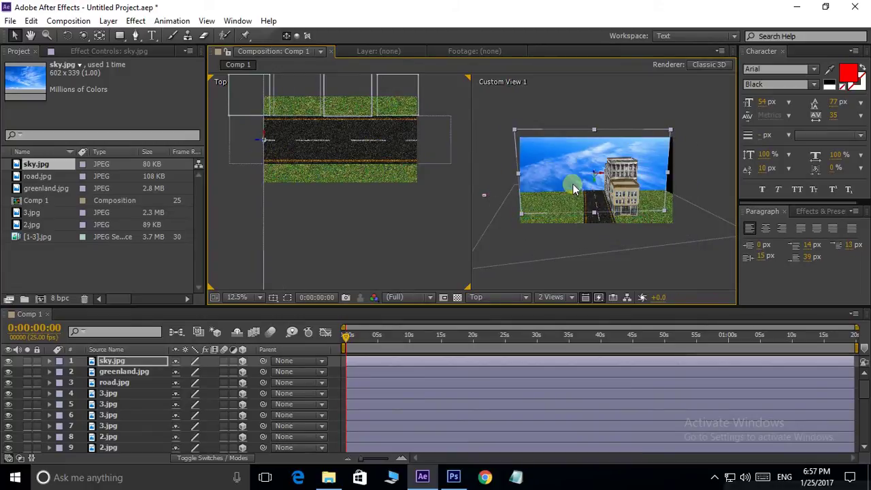
{"action": "scroll", "coordinate": [590, 181], "scroll_direction": "up", "scroll_amount": 2}
{"action": "scroll", "coordinate": [602, 208], "scroll_direction": "up", "scroll_amount": 2}
{"action": "left_click_drag", "start_coordinate": [593, 178], "coordinate": [626, 174]}
{"action": "scroll", "coordinate": [615, 193], "scroll_direction": "down", "scroll_amount": 2}
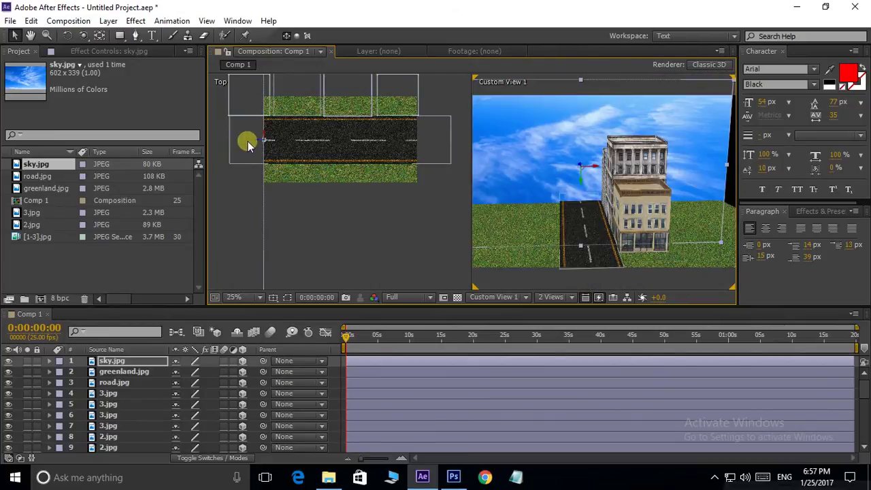
{"action": "left_click_drag", "start_coordinate": [256, 141], "coordinate": [179, 148]}
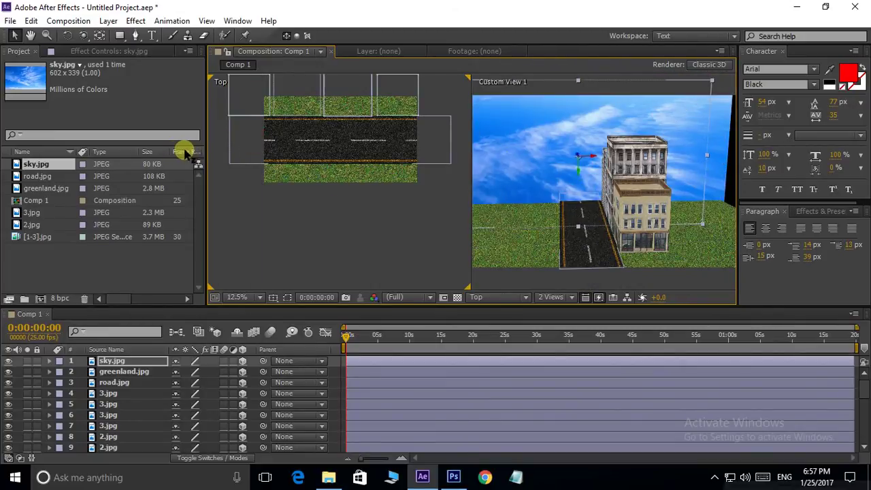
Step: Shift the sky.jpg layer sideways behind the buildings and enlarge it from its corner to cover the full frame width in Custom View 1
{"action": "scroll", "coordinate": [341, 177], "scroll_direction": "down", "scroll_amount": 1}
{"action": "left_click_drag", "start_coordinate": [585, 233], "coordinate": [507, 233]}
{"action": "left_click_drag", "start_coordinate": [643, 237], "coordinate": [631, 258]}
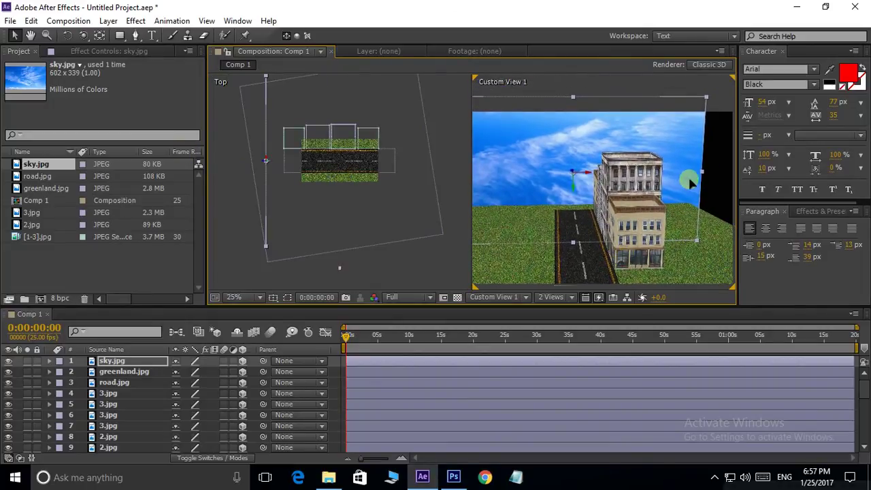
{"action": "left_click_drag", "start_coordinate": [689, 182], "coordinate": [723, 178]}
{"action": "scroll", "coordinate": [661, 188], "scroll_direction": "down", "scroll_amount": 1}
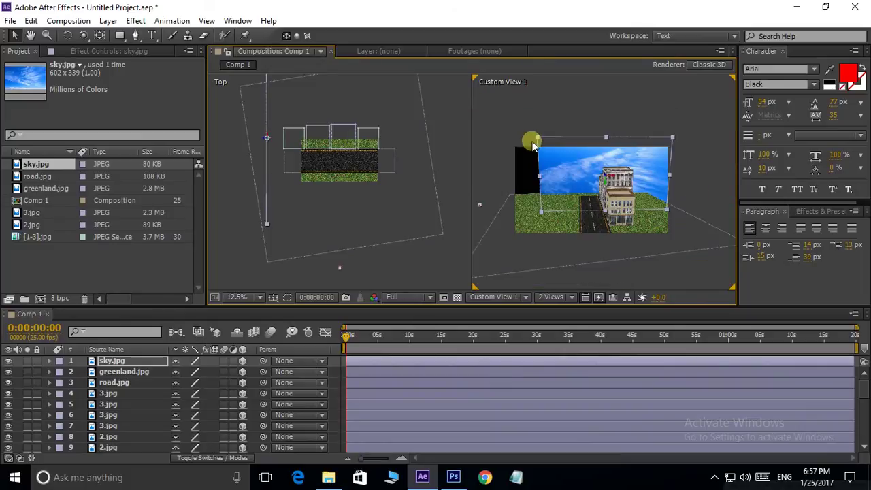
{"action": "left_click_drag", "start_coordinate": [533, 144], "coordinate": [504, 129]}
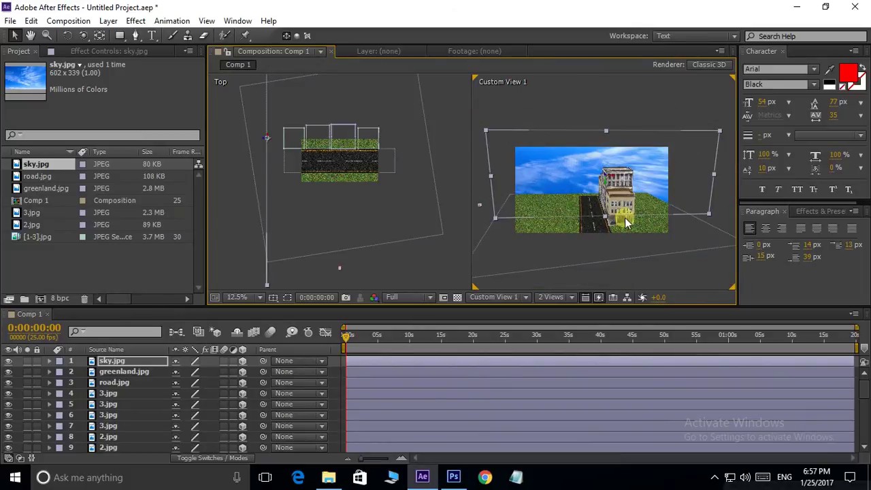
Step: Stretch the road.jpg layer lengthwise in the Top view until it extends past both ends of the greenland.jpg layer
{"action": "scroll", "coordinate": [625, 217], "scroll_direction": "up", "scroll_amount": 4}
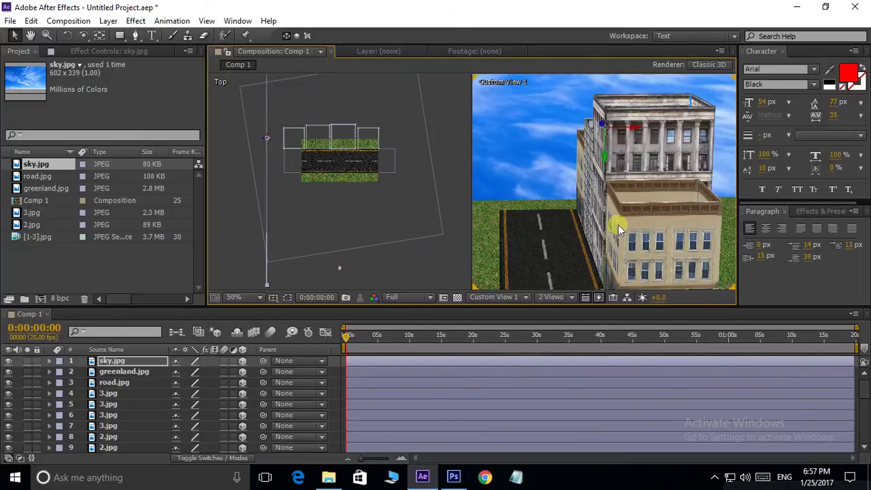
{"action": "left_click_drag", "start_coordinate": [618, 225], "coordinate": [558, 208]}
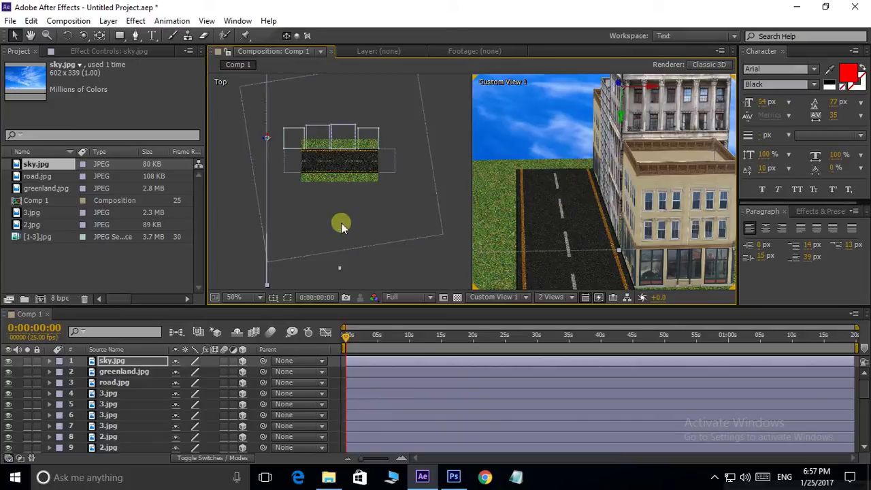
{"action": "left_click", "coordinate": [375, 167]}
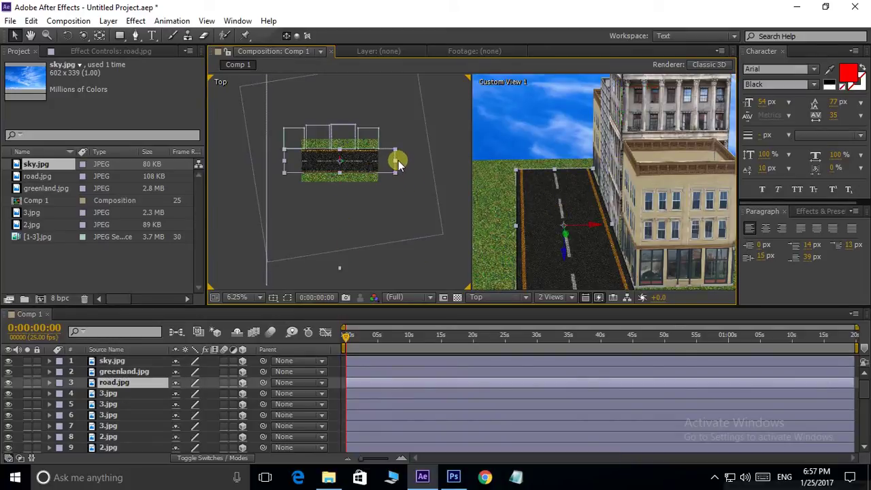
{"action": "left_click_drag", "start_coordinate": [395, 160], "coordinate": [461, 160]}
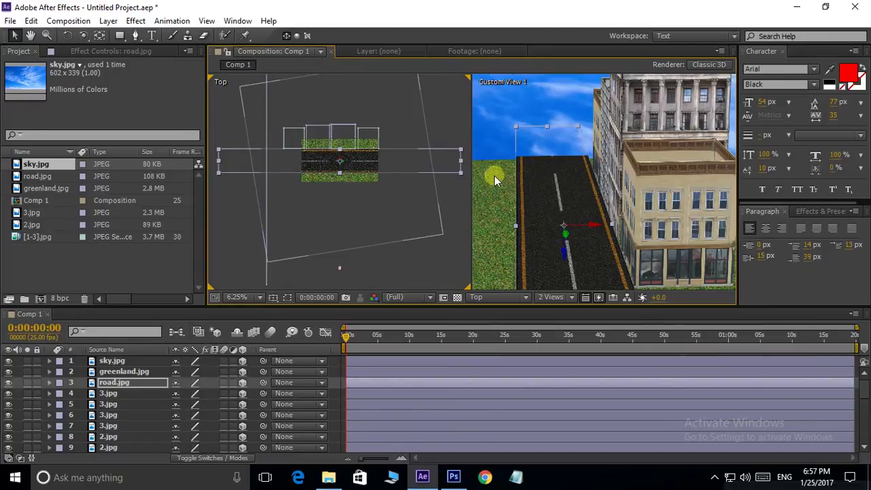
Step: Change the composition viewer from 2 Views to 1 View showing Custom View 1, and maximize its panel
{"action": "scroll", "coordinate": [495, 176], "scroll_direction": "down", "scroll_amount": 2}
{"action": "left_click", "coordinate": [652, 256]}
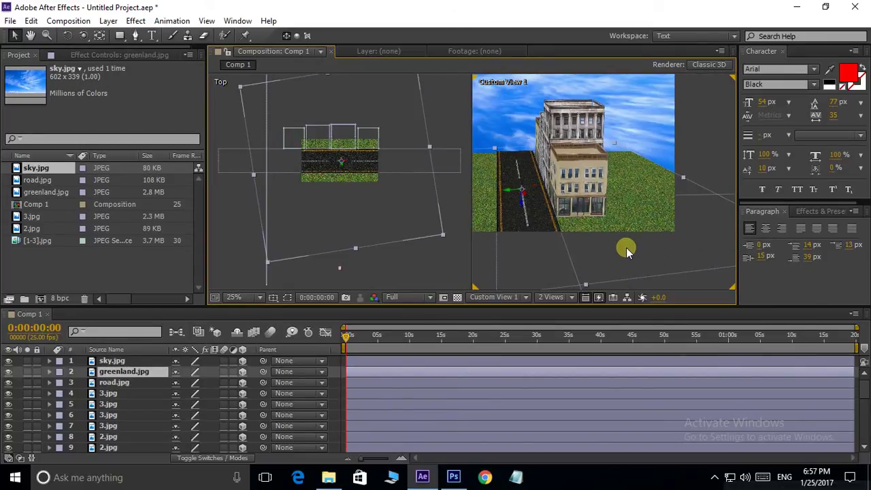
{"action": "left_click_drag", "start_coordinate": [538, 154], "coordinate": [559, 163]}
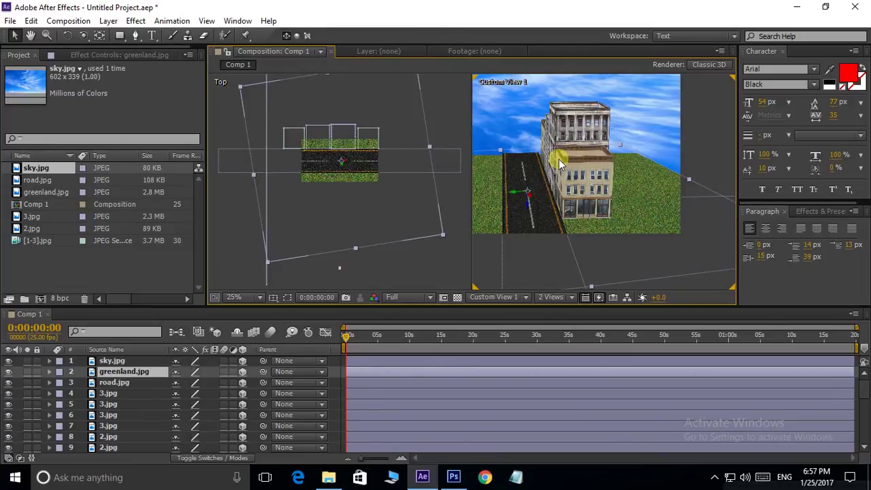
{"action": "key", "text": "grave"}
{"action": "key", "text": "grave"}
{"action": "left_click", "coordinate": [566, 299]}
{"action": "left_click", "coordinate": [565, 311]}
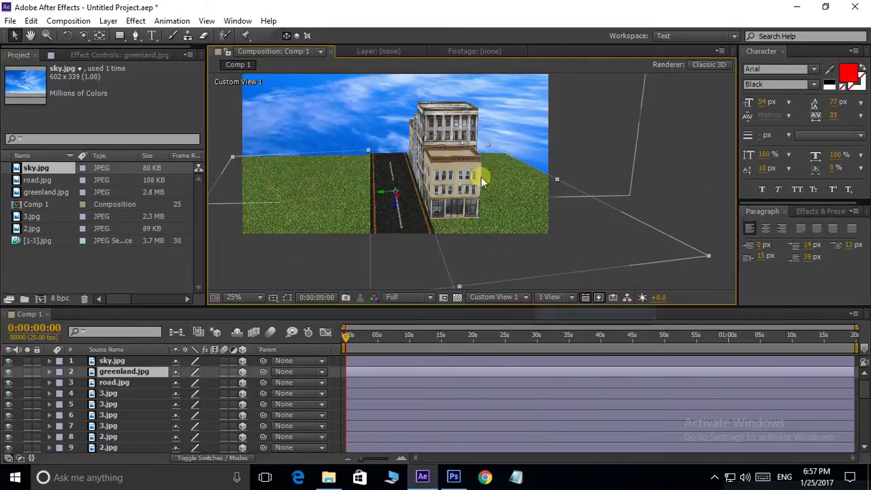
{"action": "left_click_drag", "start_coordinate": [481, 177], "coordinate": [491, 217]}
{"action": "key", "text": "grave"}
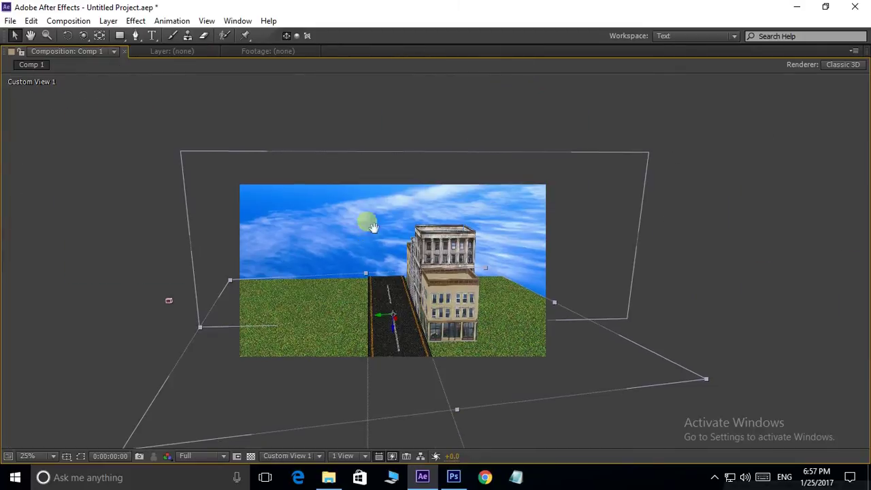
Step: Orbit around the street scene in Custom View 1 to examine the buildings, road, grass and sky from several angles
{"action": "scroll", "coordinate": [373, 228], "scroll_direction": "up", "scroll_amount": 2}
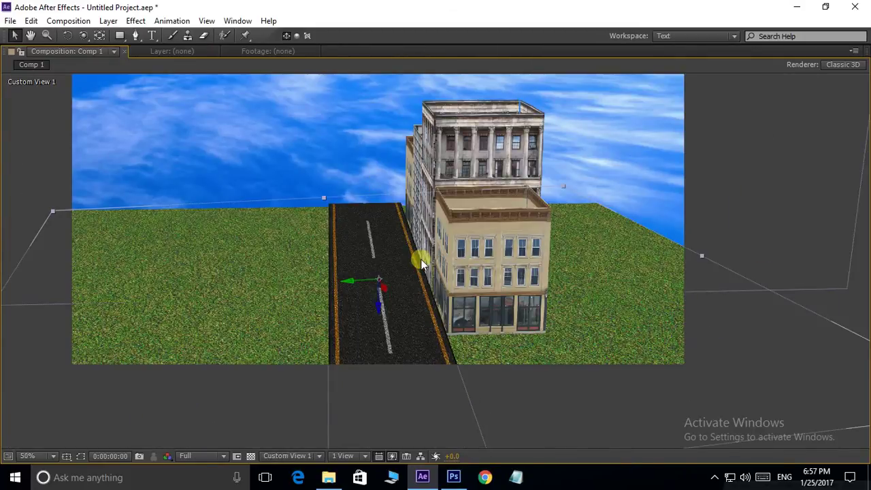
{"action": "left_click_drag", "start_coordinate": [441, 233], "coordinate": [441, 226]}
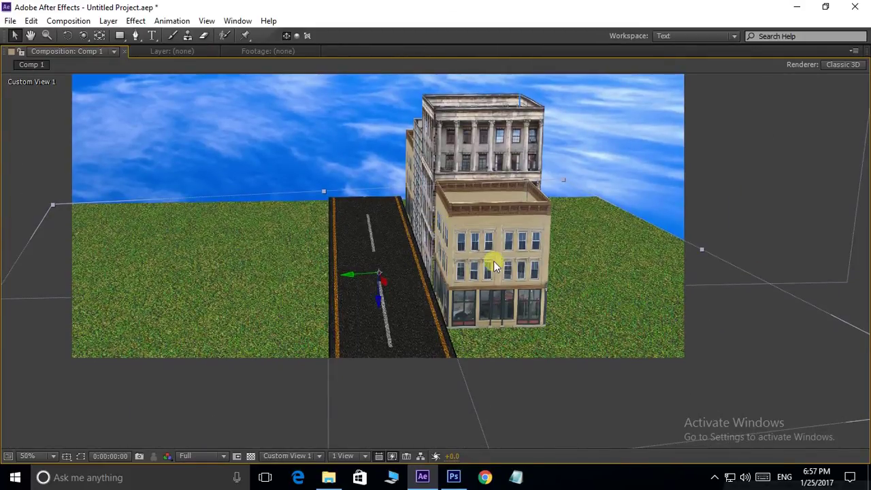
{"action": "left_click_drag", "start_coordinate": [499, 267], "coordinate": [469, 286]}
{"action": "scroll", "coordinate": [470, 286], "scroll_direction": "up", "scroll_amount": 2}
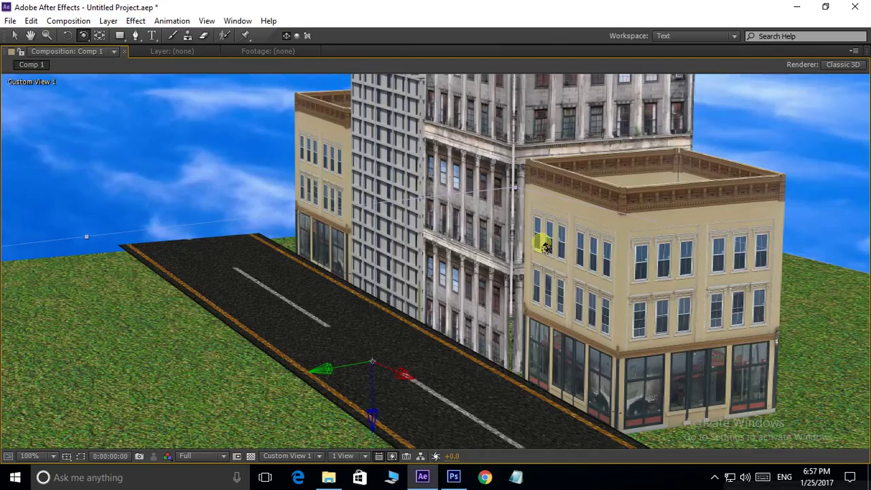
{"action": "left_click_drag", "start_coordinate": [532, 309], "coordinate": [445, 206]}
{"action": "left_click_drag", "start_coordinate": [450, 299], "coordinate": [468, 367]}
{"action": "scroll", "coordinate": [487, 319], "scroll_direction": "down", "scroll_amount": 1}
{"action": "scroll", "coordinate": [485, 319], "scroll_direction": "up", "scroll_amount": 2}
{"action": "left_click_drag", "start_coordinate": [474, 301], "coordinate": [361, 304]}
{"action": "scroll", "coordinate": [381, 306], "scroll_direction": "down", "scroll_amount": 1}
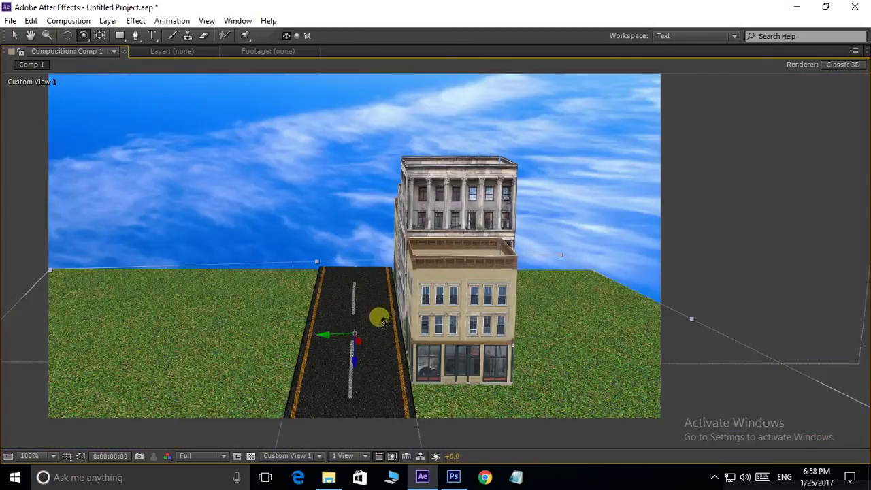
{"action": "scroll", "coordinate": [383, 321], "scroll_direction": "up", "scroll_amount": 1}
{"action": "left_click_drag", "start_coordinate": [389, 346], "coordinate": [442, 322]}
{"action": "scroll", "coordinate": [456, 306], "scroll_direction": "down", "scroll_amount": 1}
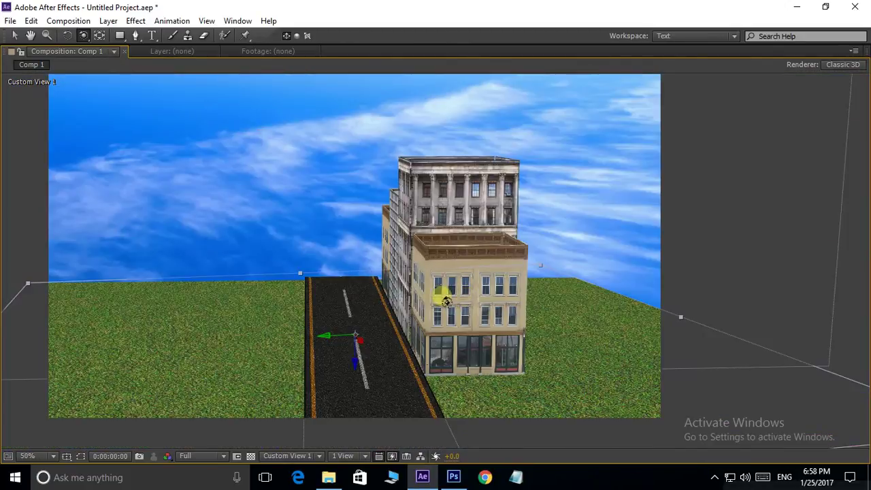